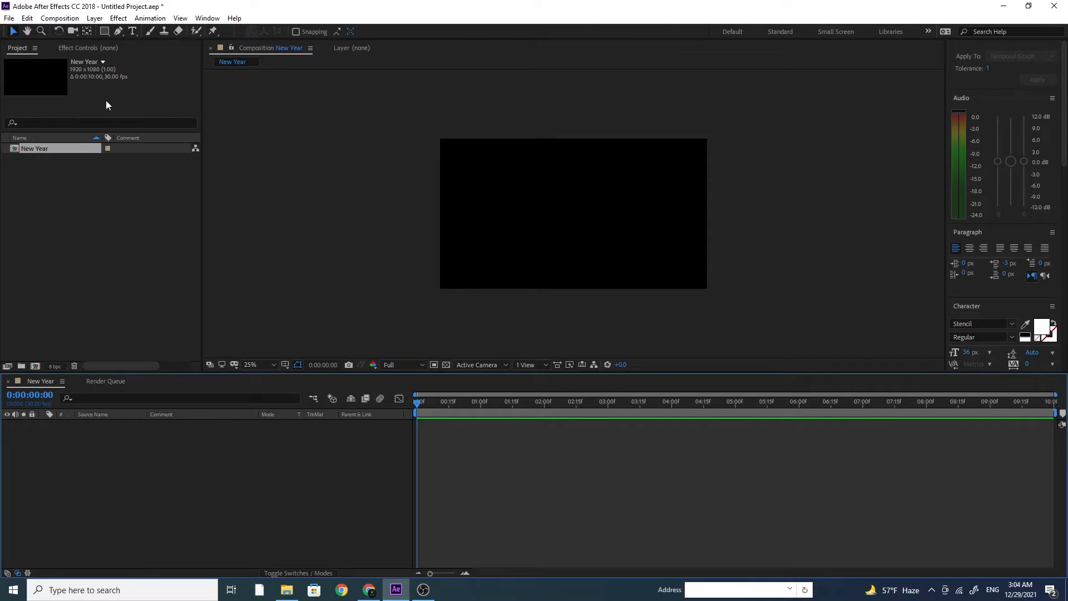
Step: Create a black solid layer named BG at the composition's size, 1920 x 1080 px
click(95, 19)
mouse_move(108, 33)
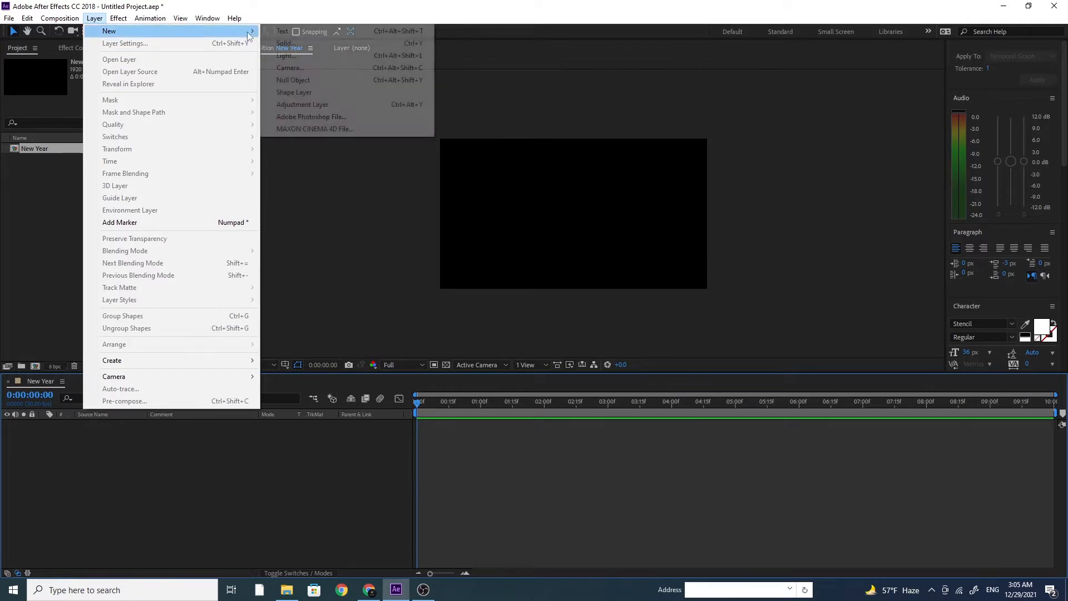
click(285, 43)
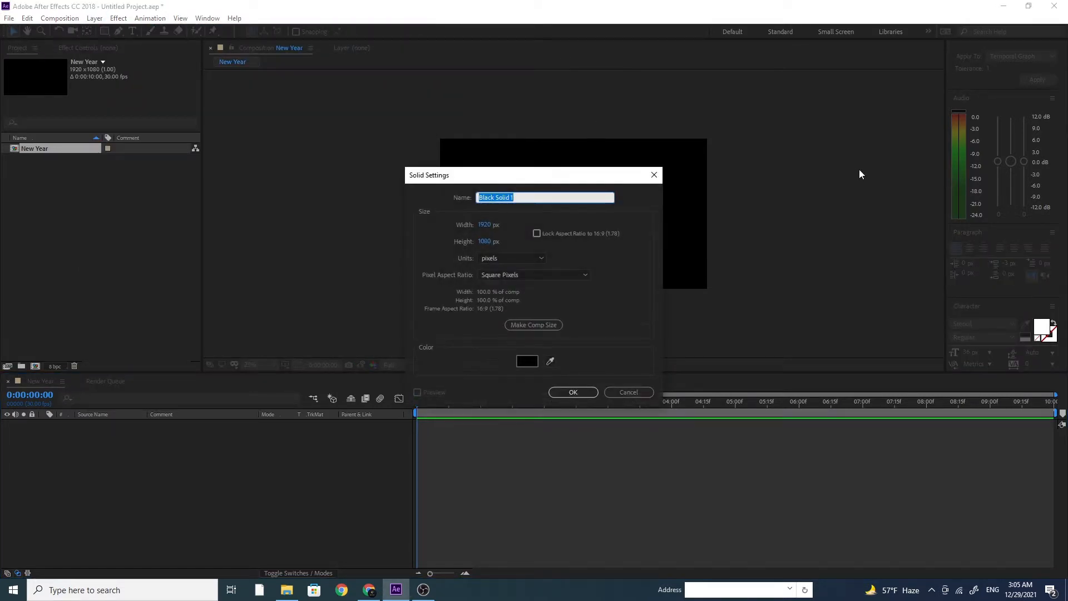
text(BG)
click(532, 323)
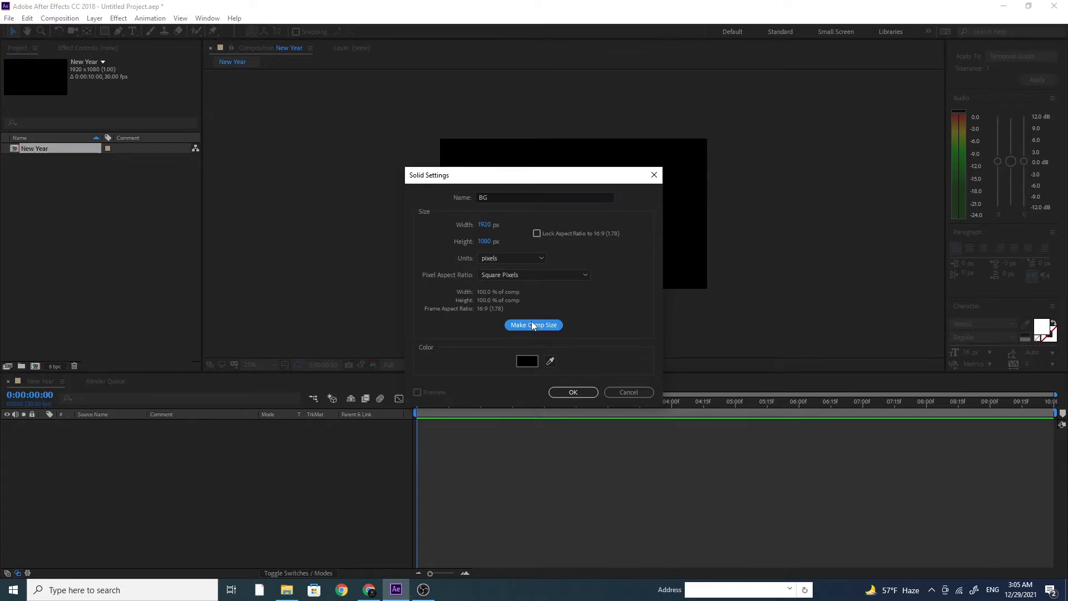
click(584, 395)
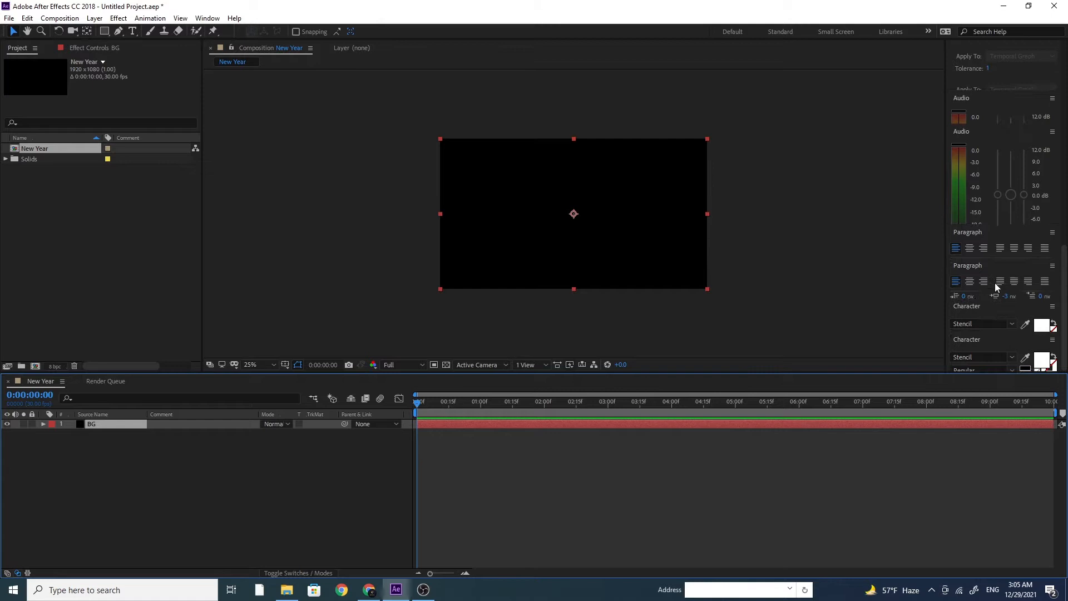
Step: Search the effects for "ramp" and apply Gradient Ramp to the BG layer
scroll(999, 282, up, 10)
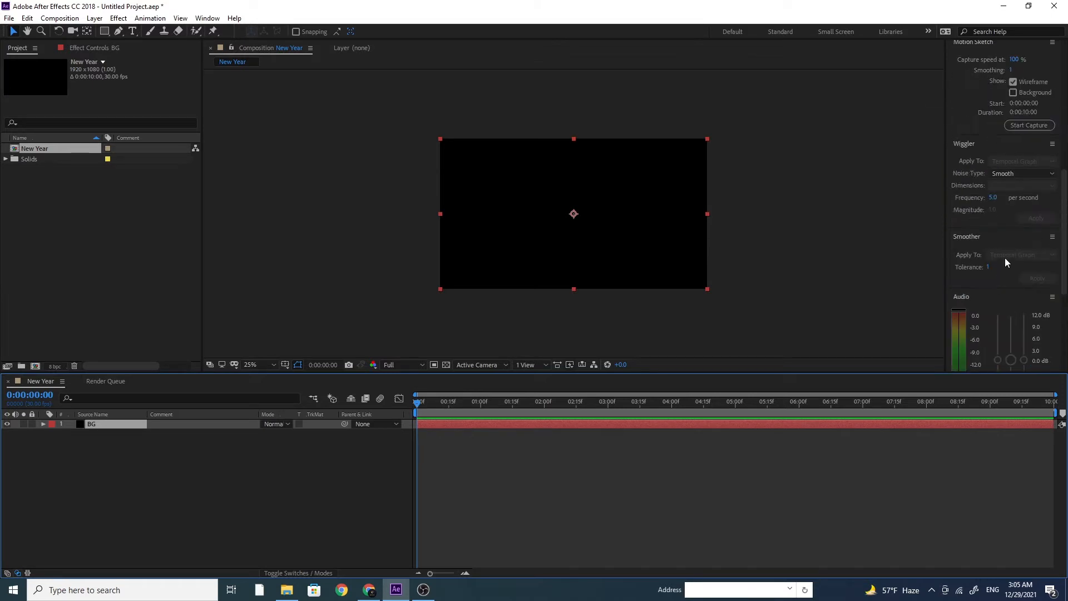
click(1001, 95)
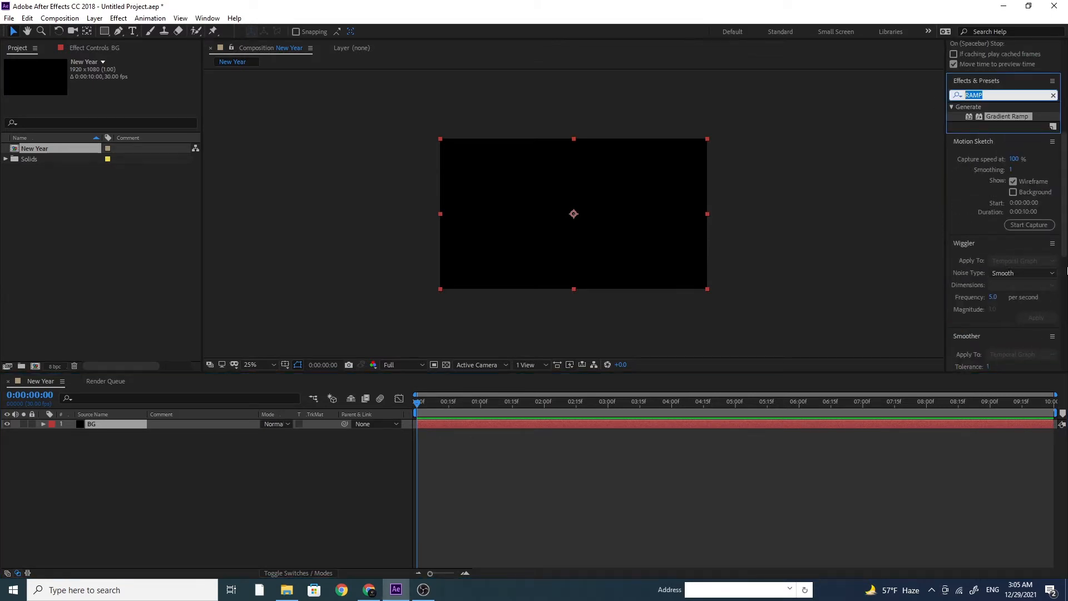
text(ra)
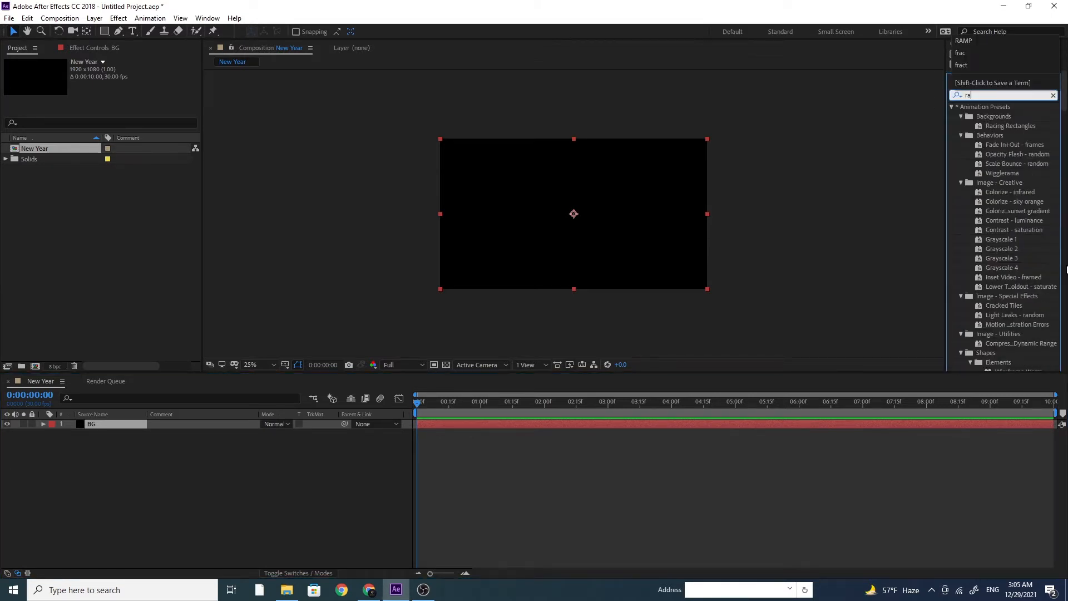
text(mp)
drag(1006, 117, 97, 423)
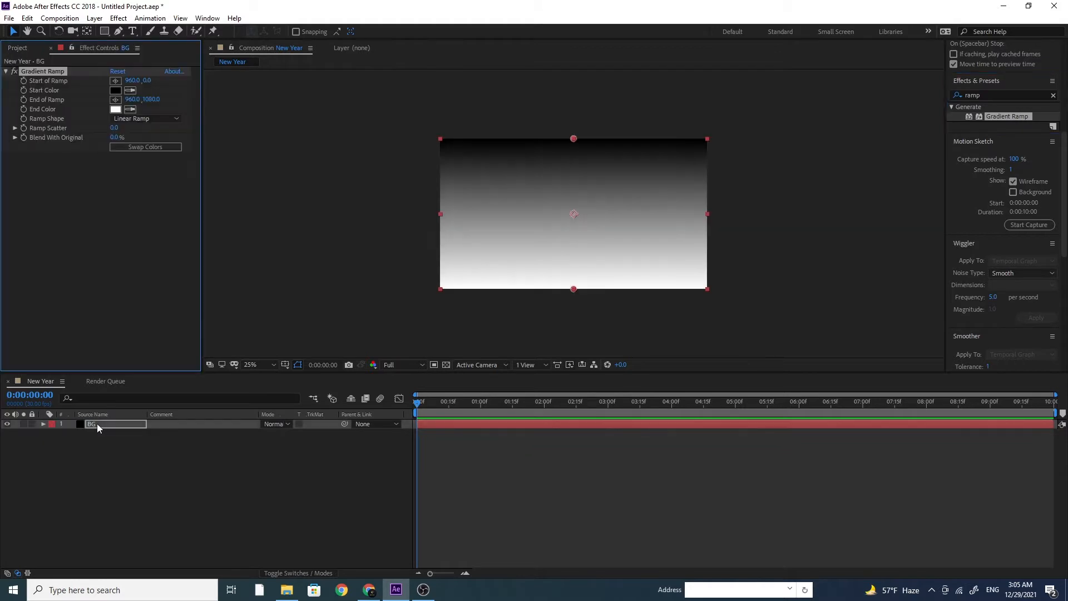
Step: Switch the gradient to Radial Ramp and move its start point to the frame's center at 960, 540
click(150, 119)
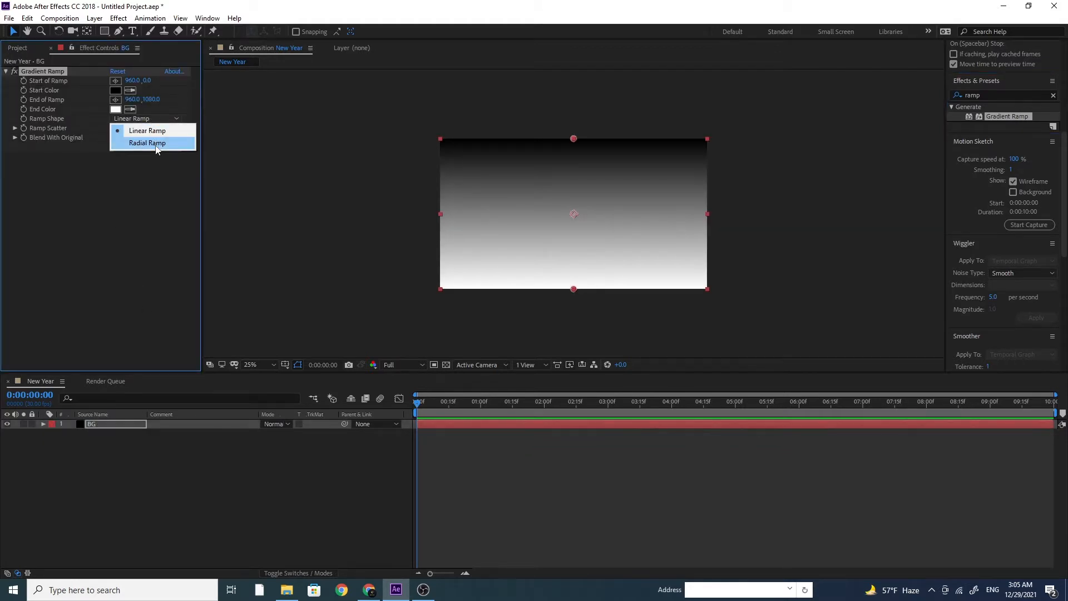
click(148, 143)
drag(577, 141, 577, 216)
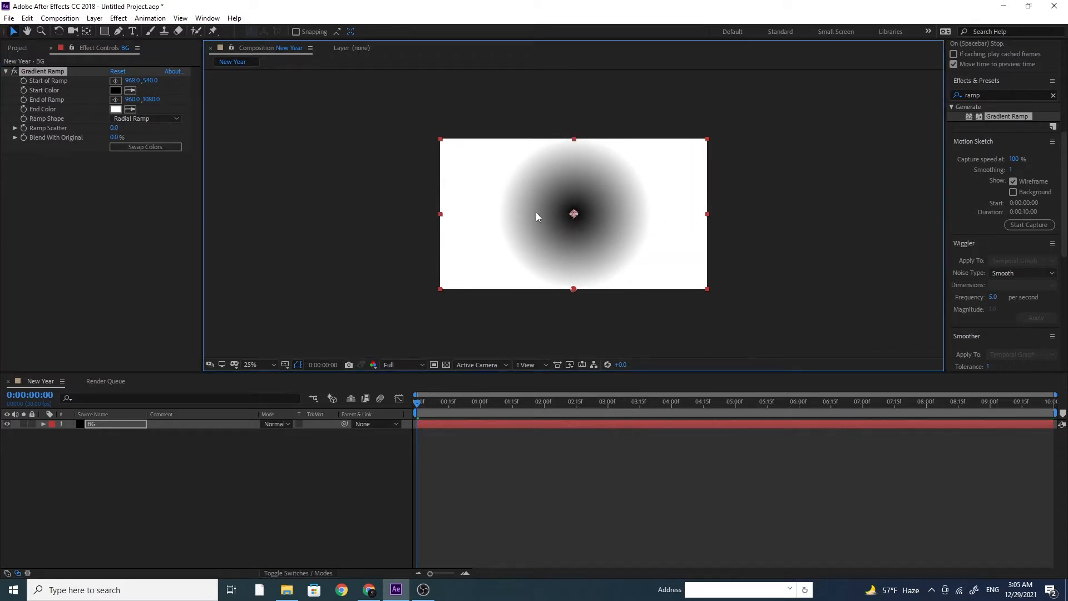
Step: Recolor the radial gradient with dark navy blue at the center and a darker navy toward the edges
click(115, 109)
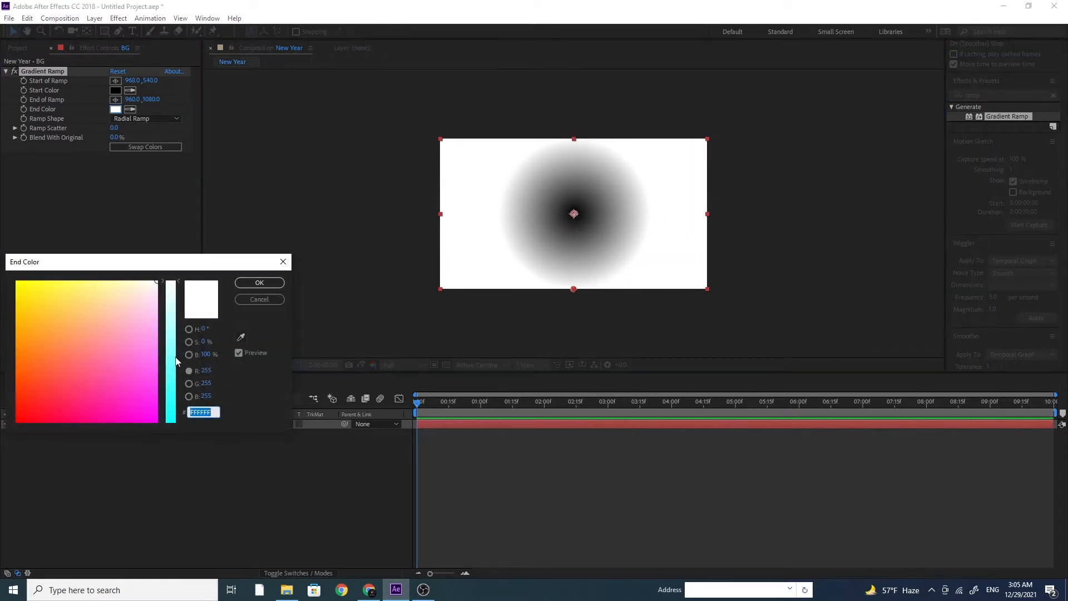
click(176, 360)
drag(84, 416, 47, 436)
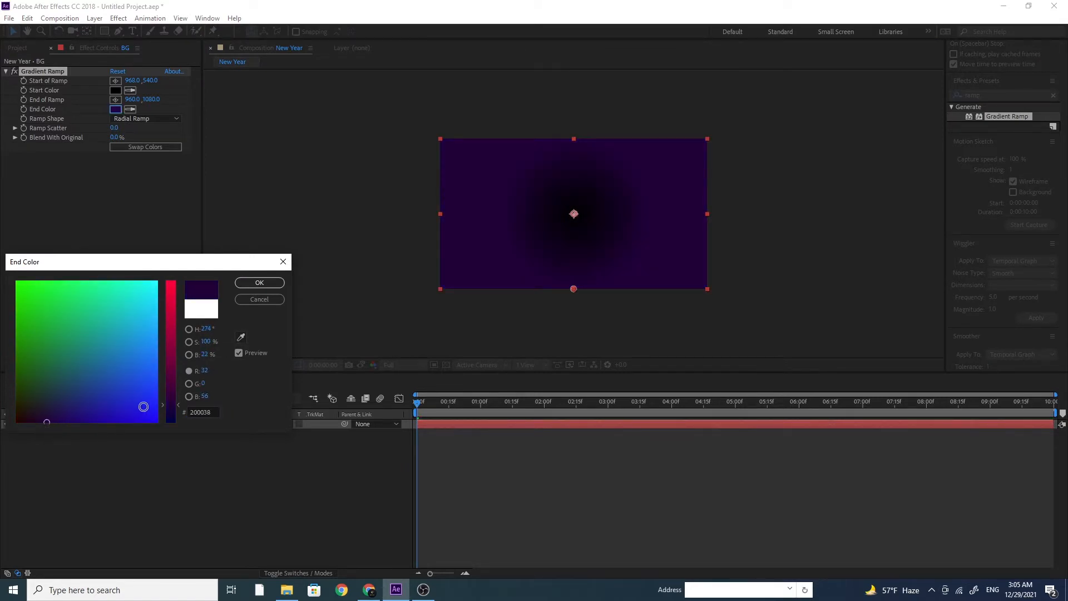
drag(165, 409, 165, 434)
key(Return)
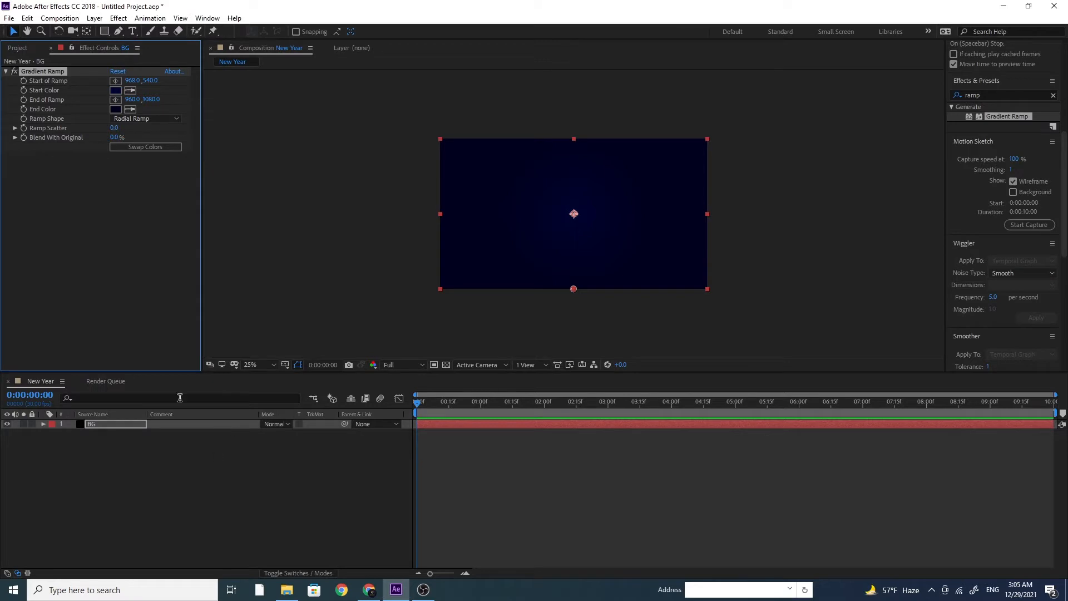
Step: Add a text layer reading "2022" to the composition
click(94, 19)
mouse_move(145, 31)
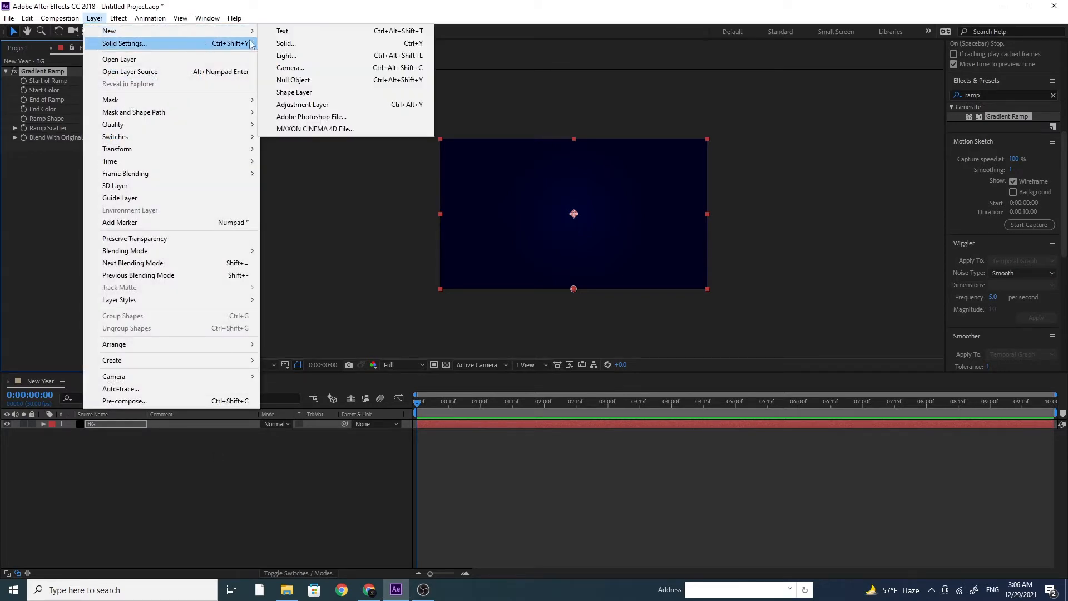
click(304, 33)
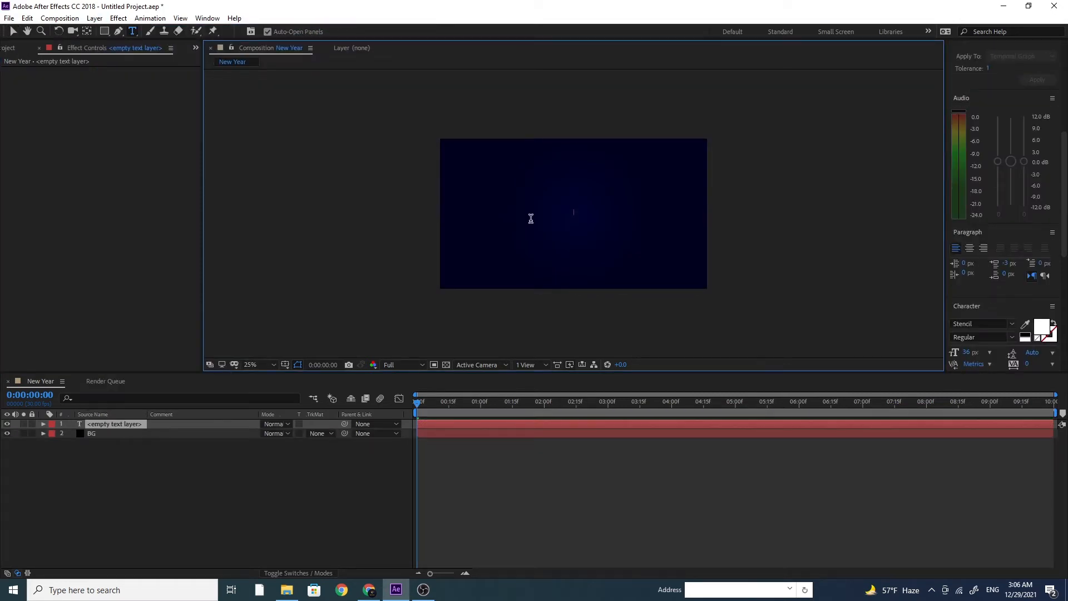
text(20)
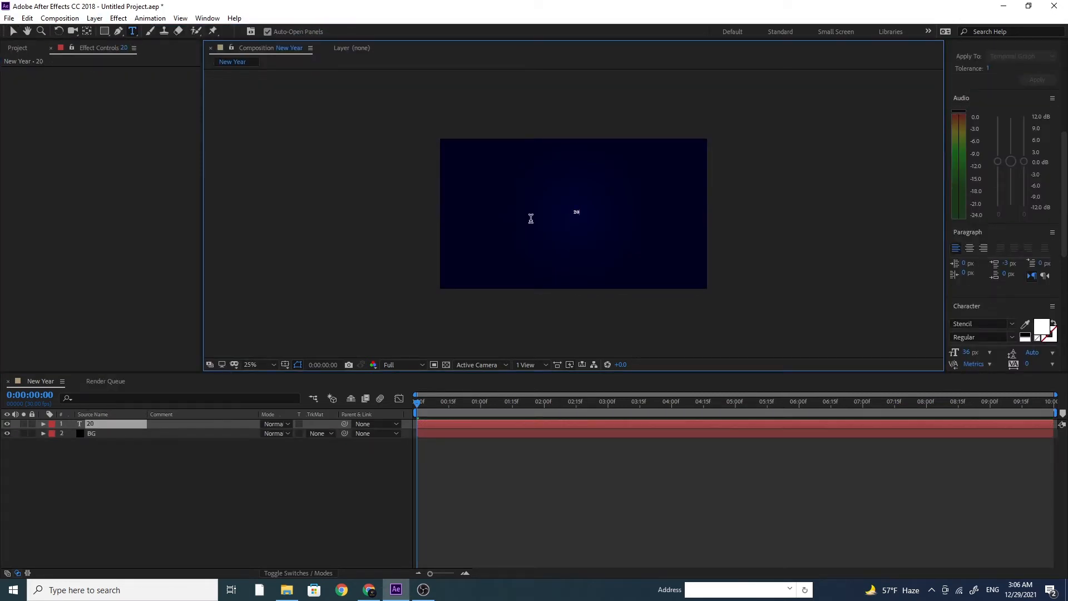
text(22)
click(13, 31)
Step: Move the 2022 text's anchor point to about the middle of the lettering
scroll(591, 229, up, 8)
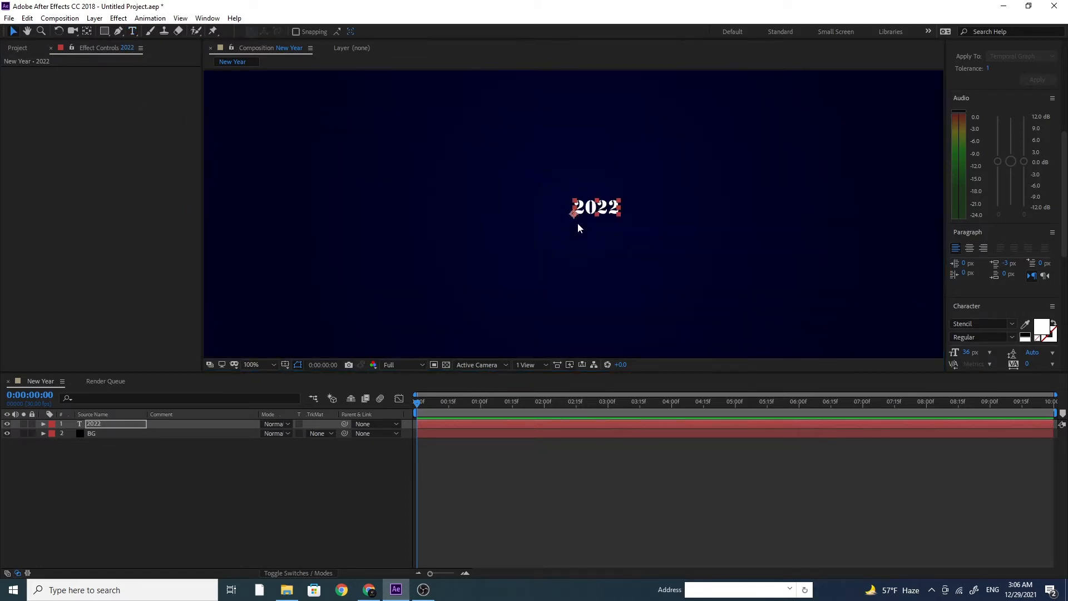
click(87, 31)
drag(577, 217, 673, 196)
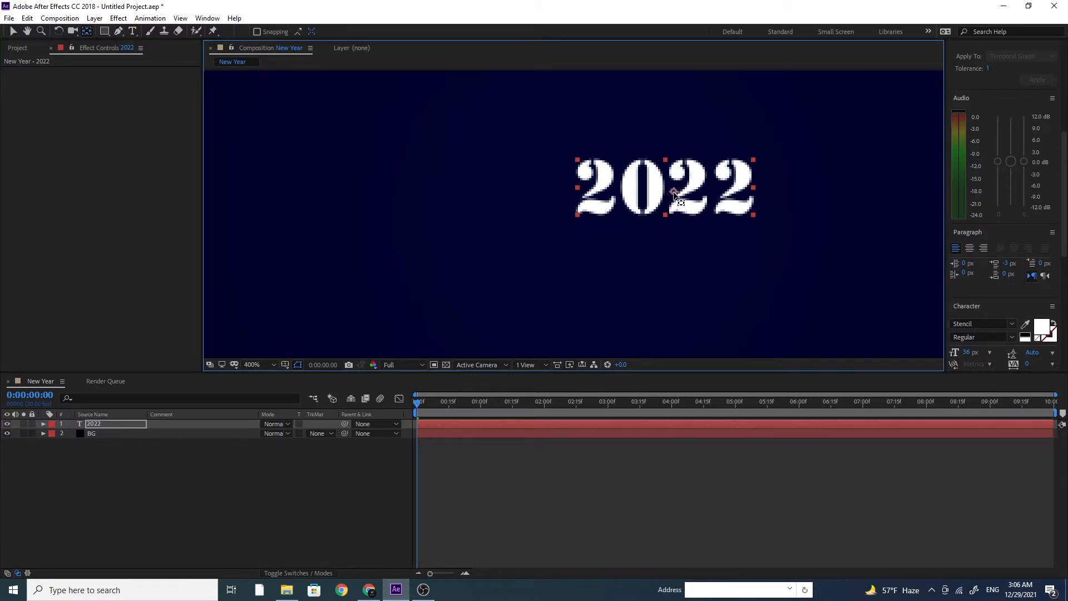
scroll(673, 195, down, 8)
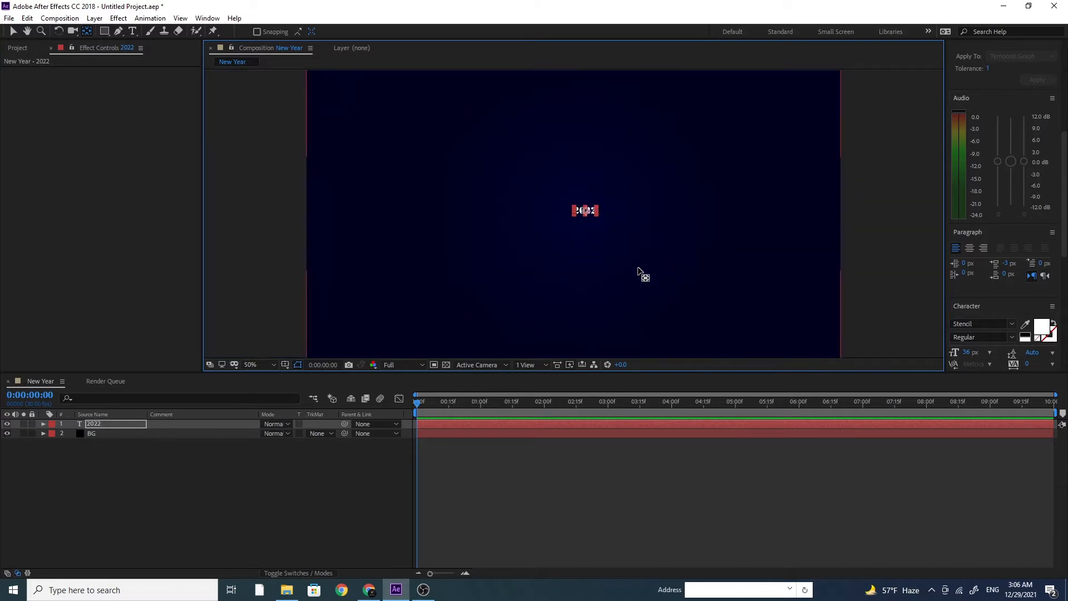
Step: Scale the 2022 text layer up to about 1446% and reposition it near the center of the frame
key(s)
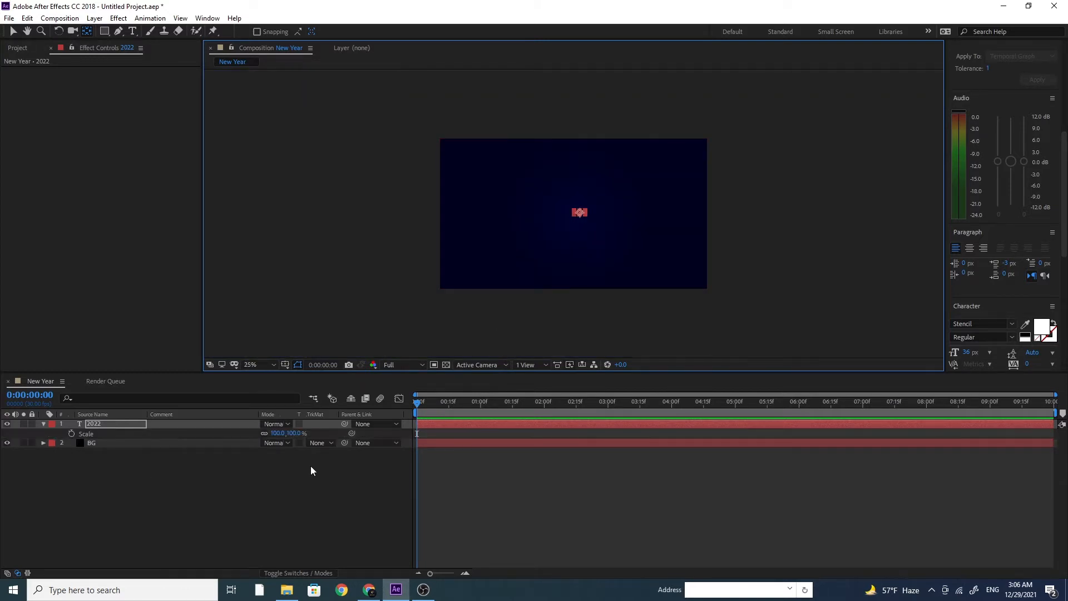
drag(293, 433, 1024, 518)
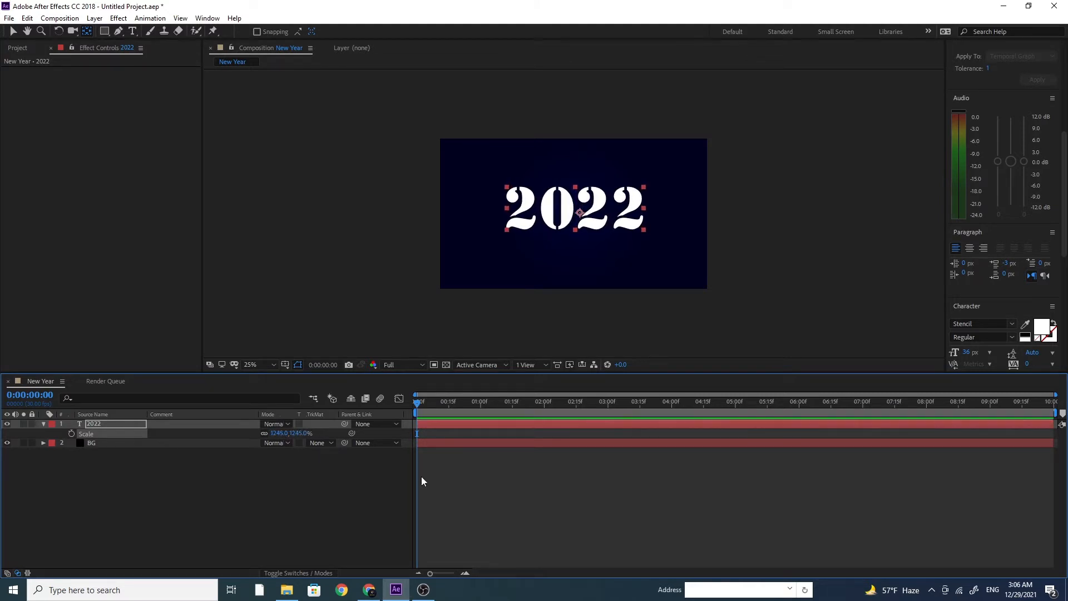
drag(285, 433, 399, 436)
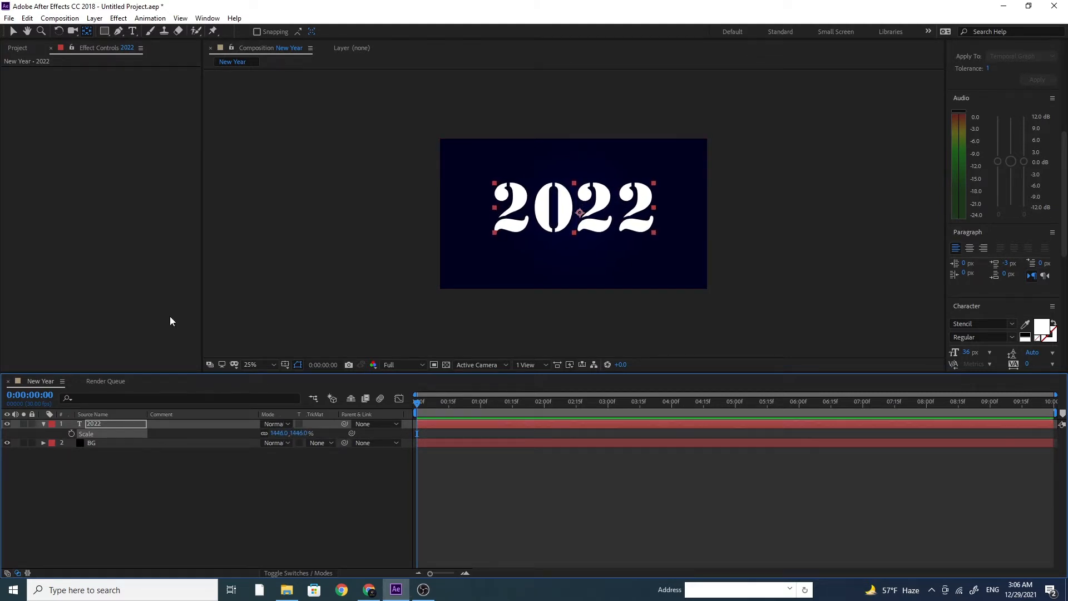
click(13, 31)
drag(564, 197, 563, 208)
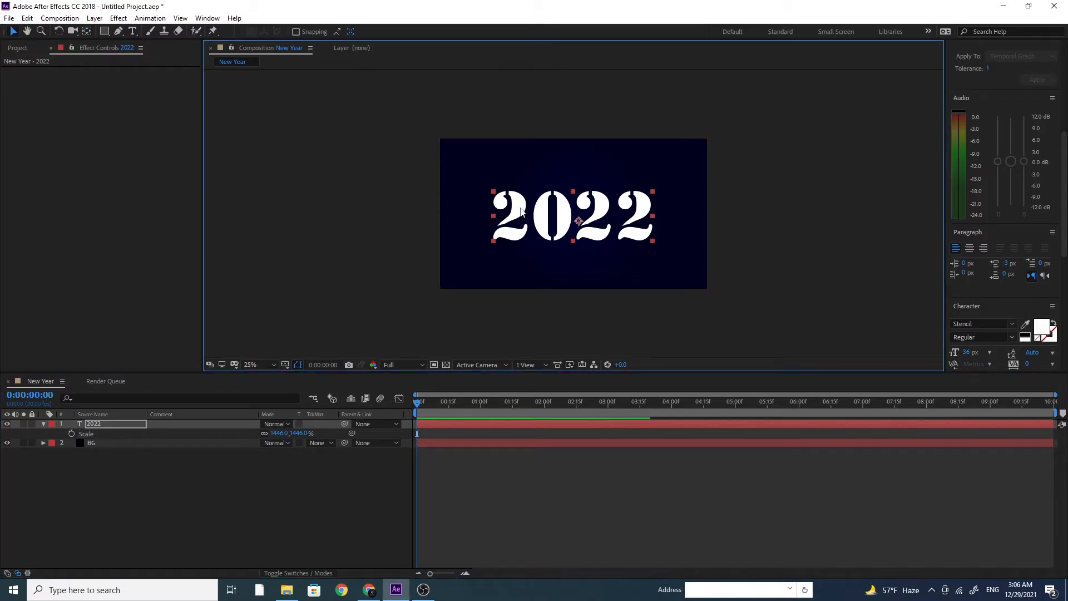
Step: Change the 2022 text's font to Algerian and nudge the text back to the horizontal center of the frame
scroll(989, 275, up, 3)
scroll(988, 274, down, 3)
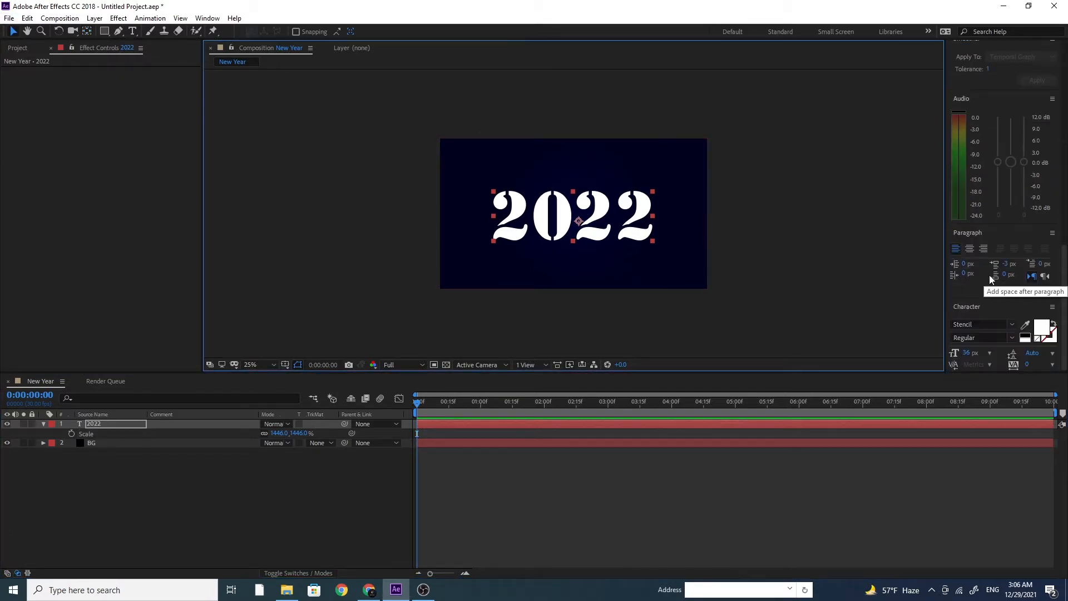
click(1011, 323)
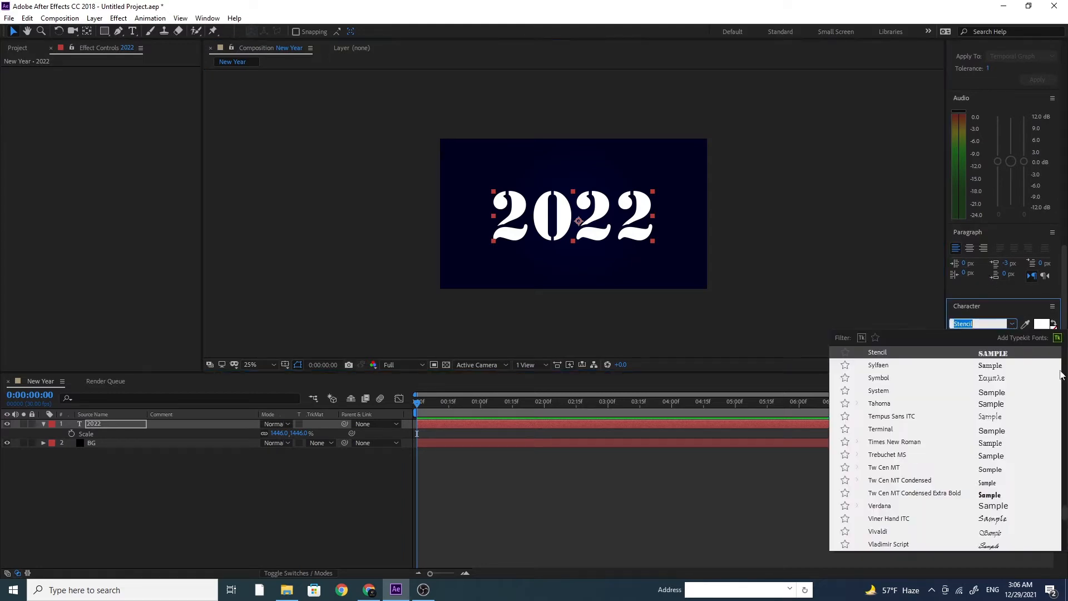
scroll(1063, 509, up, 15)
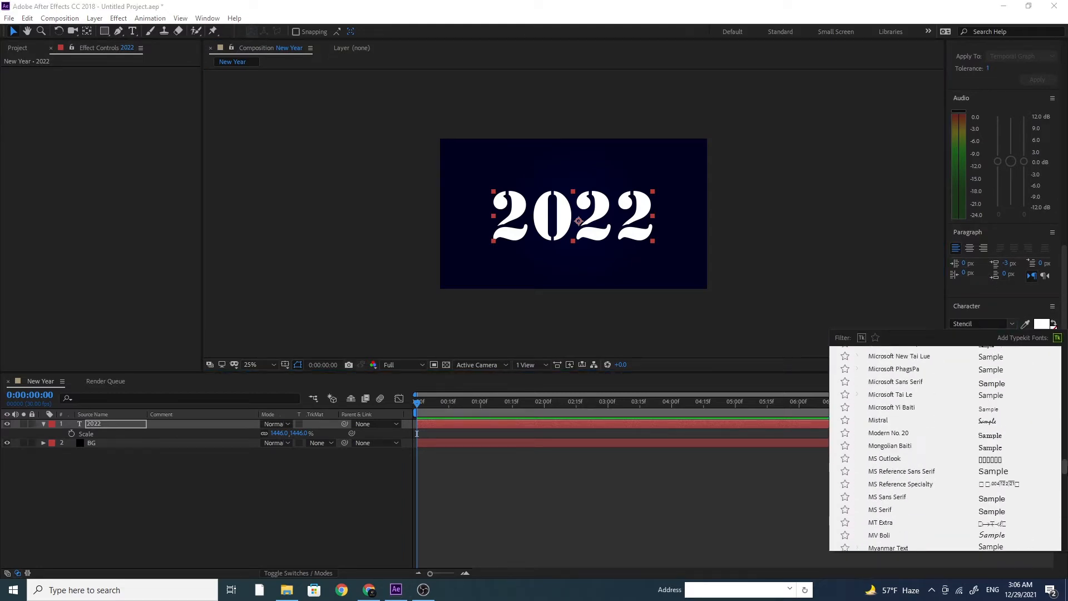
scroll(1064, 439, up, 15)
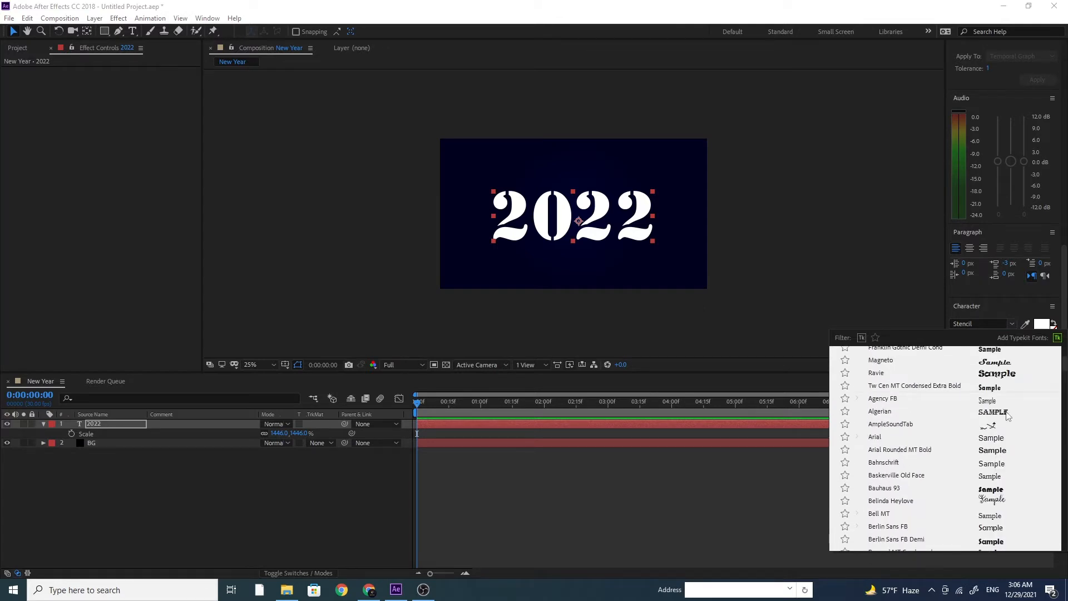
click(1006, 411)
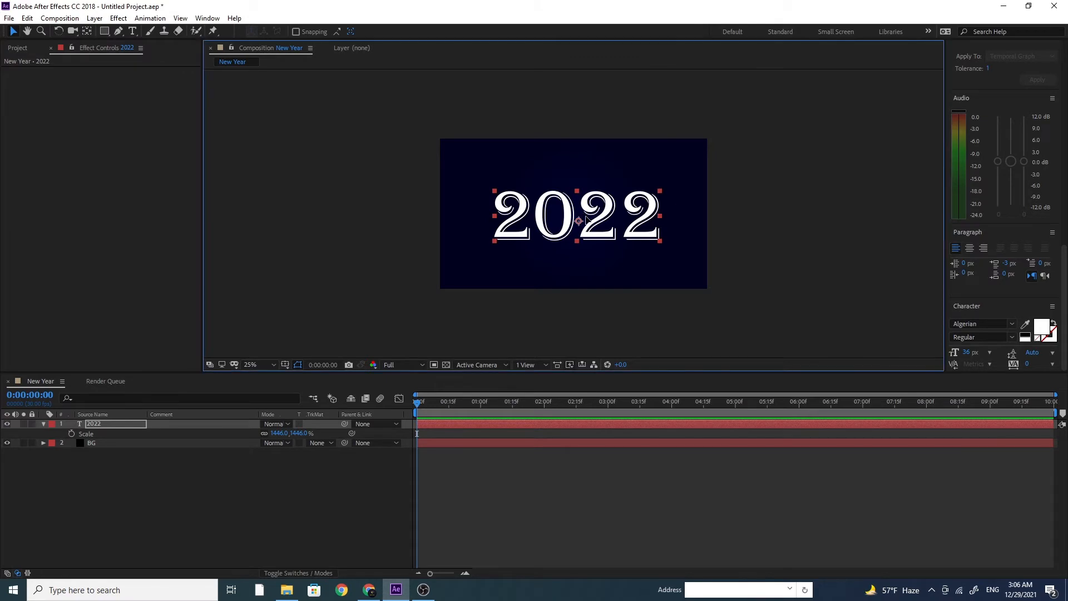
drag(581, 220, 577, 219)
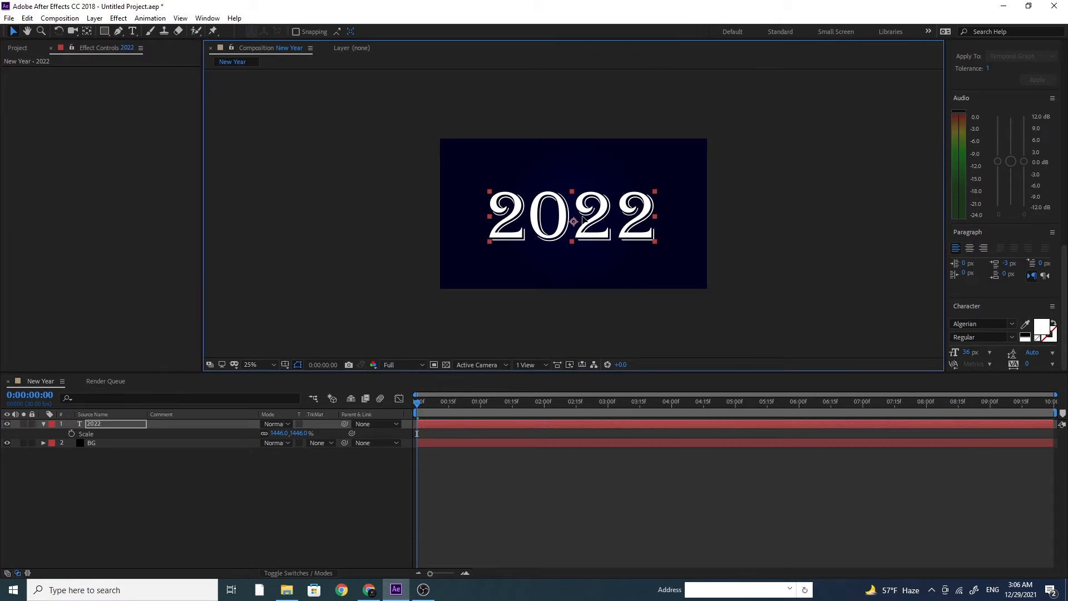
Step: Leave the font unchanged, collapse the 2022 layer's properties in the timeline and deselect all layers
click(1012, 324)
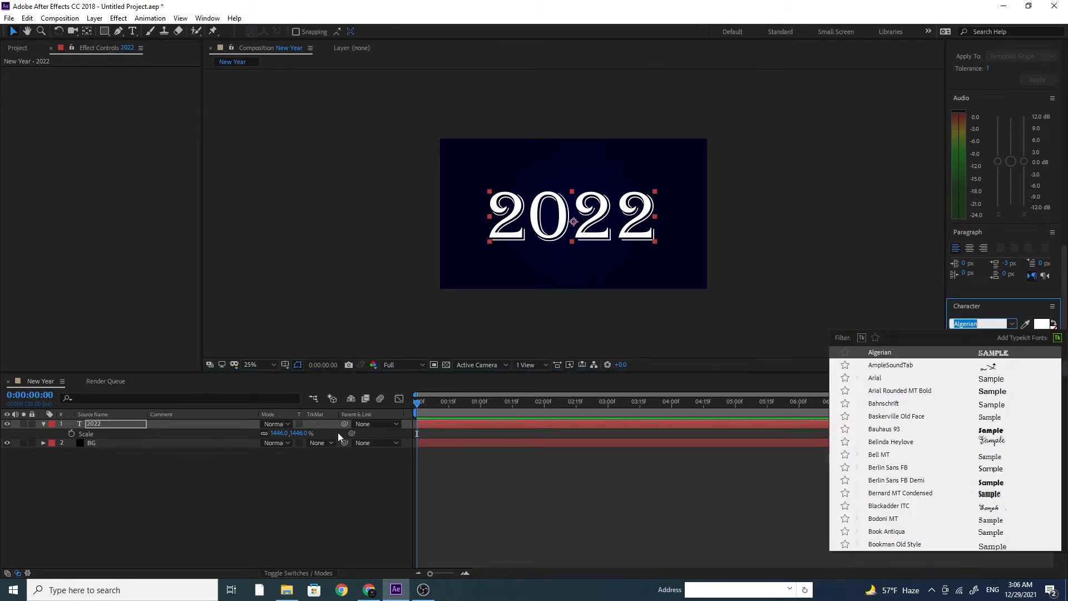
click(215, 490)
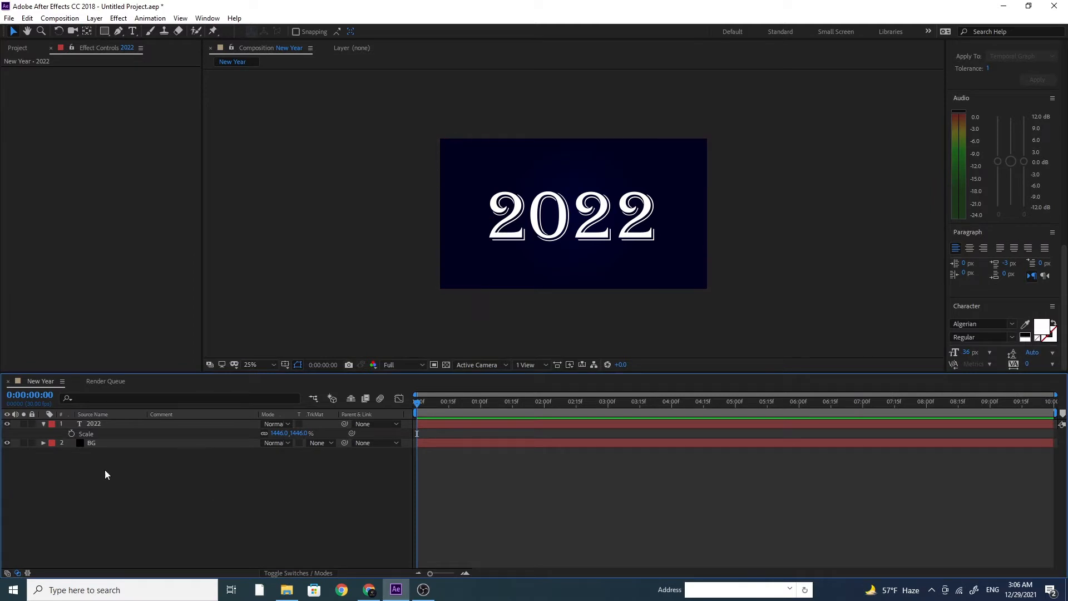
click(50, 425)
click(43, 425)
click(71, 459)
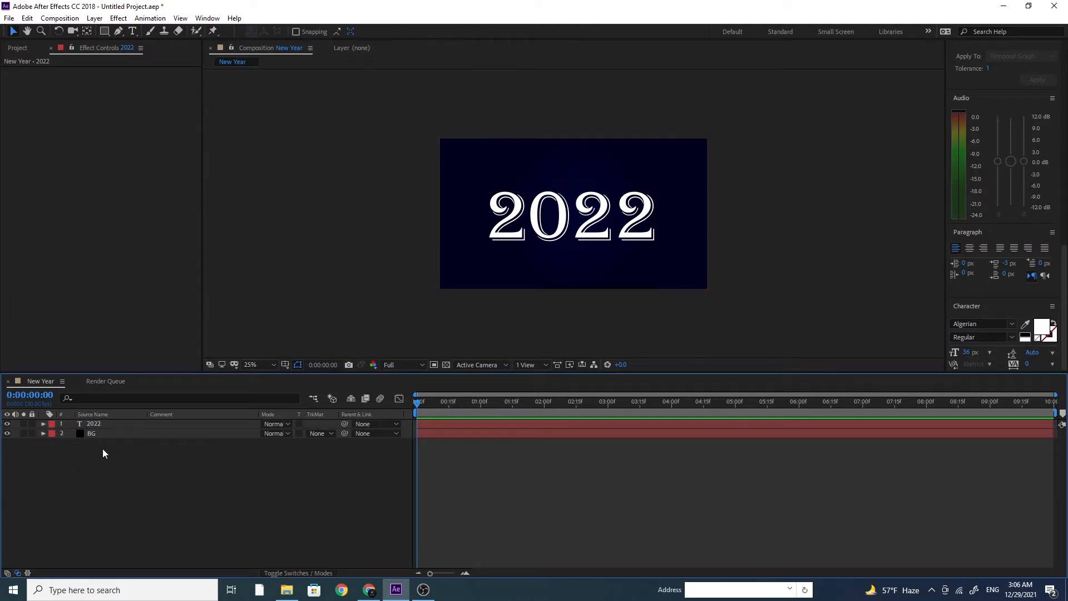
Step: Create a composition-sized black solid layer named 2022
click(95, 18)
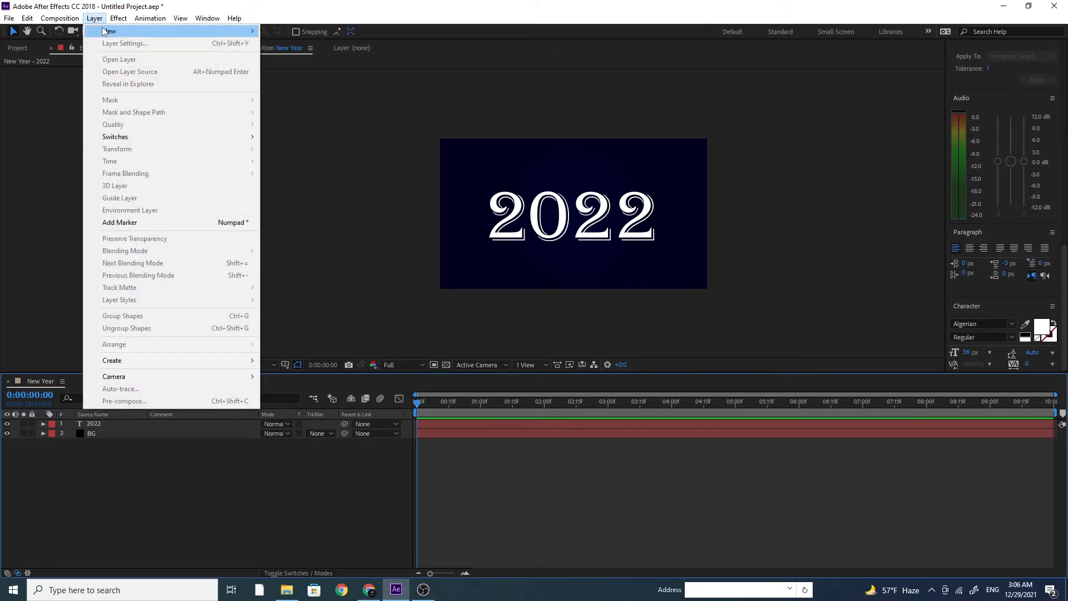
mouse_move(104, 32)
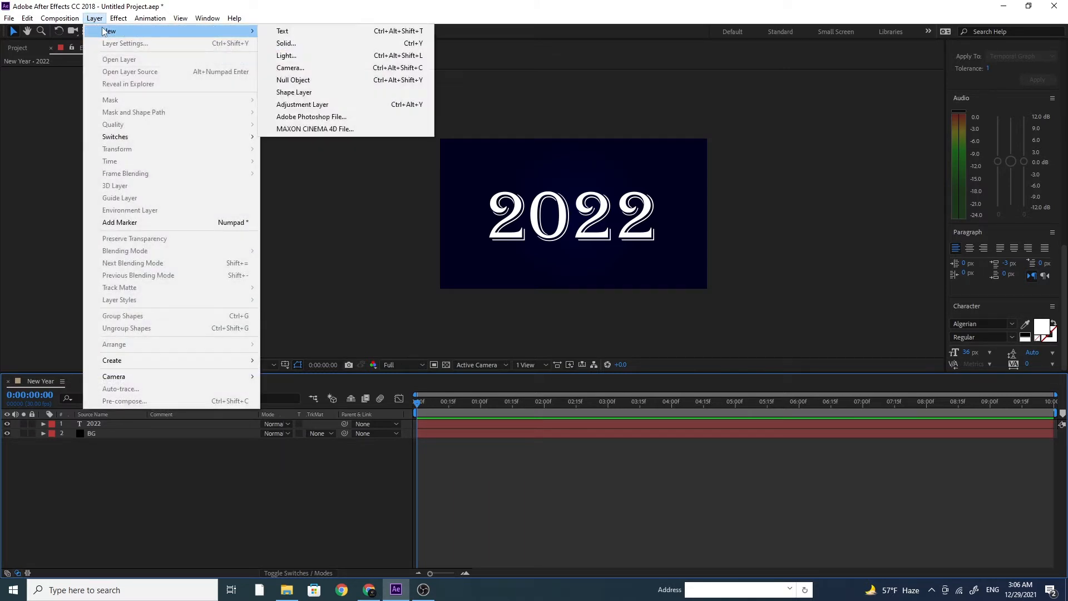
click(306, 48)
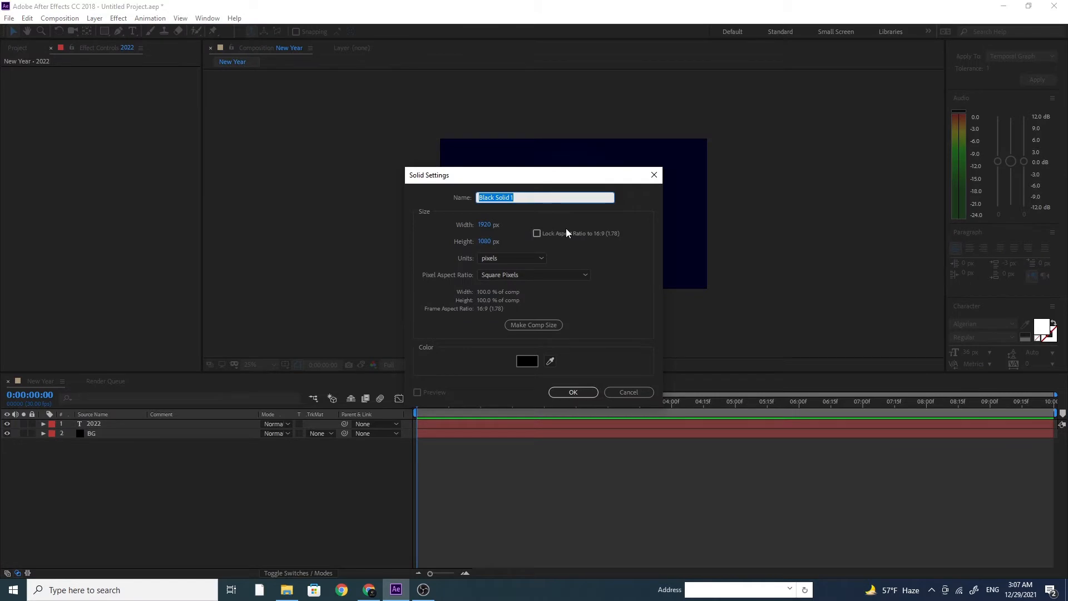
text(20)
key(BackSpace)
click(529, 324)
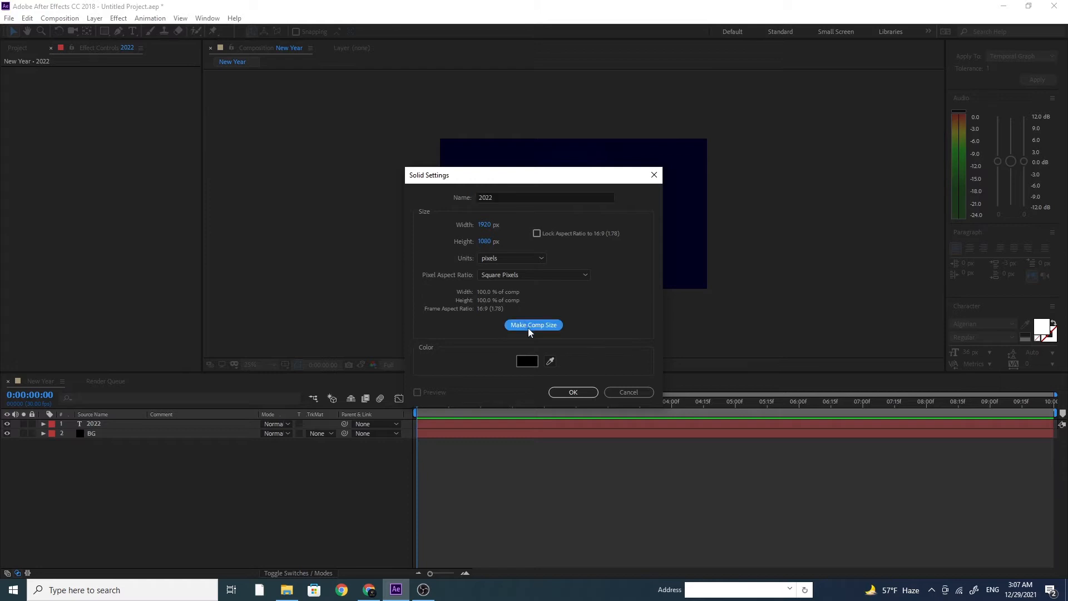
click(574, 392)
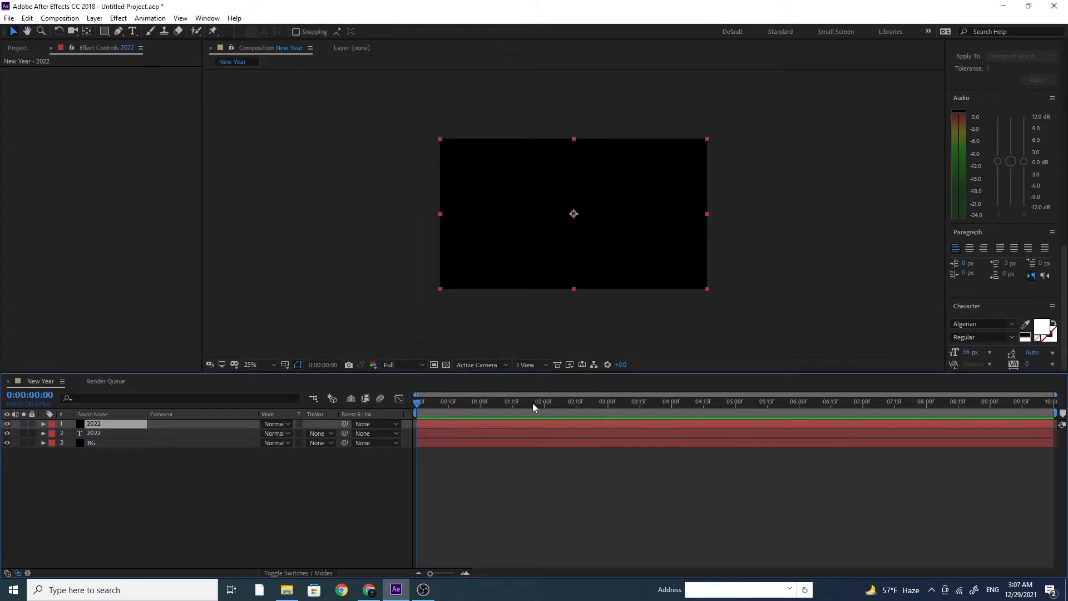
Step: Apply the RG Trapcode Particular effect to the 2022 solid and move the current time to 0:00:03:01
click(532, 402)
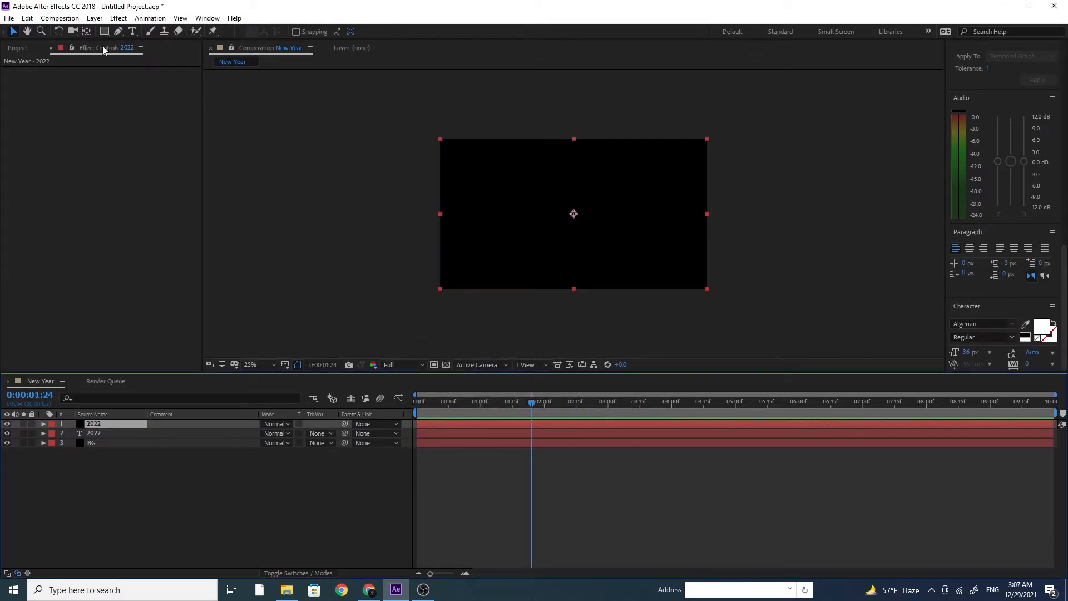
click(118, 19)
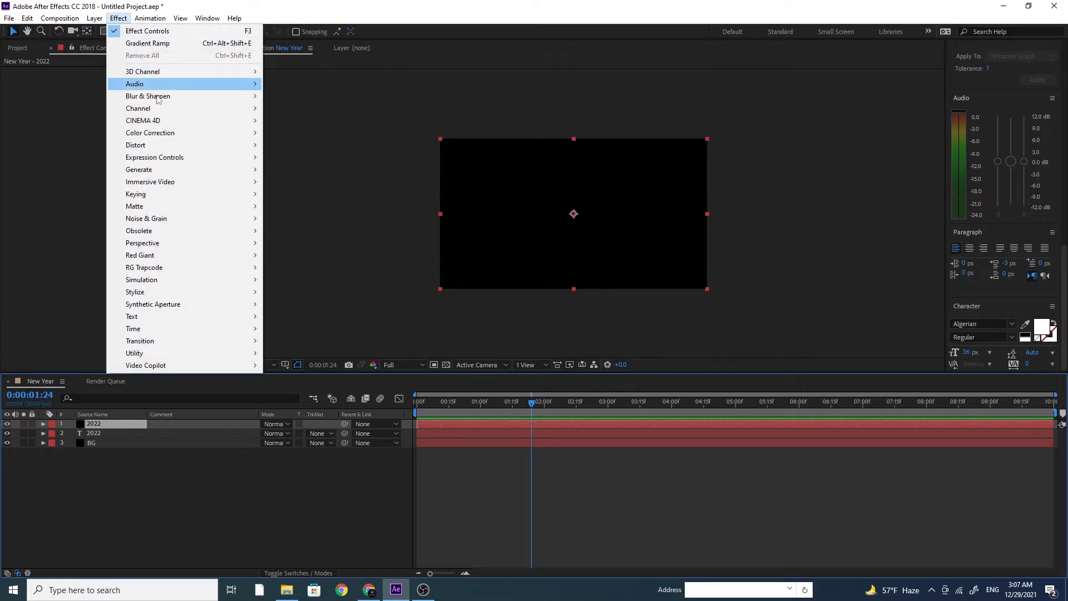
mouse_move(189, 270)
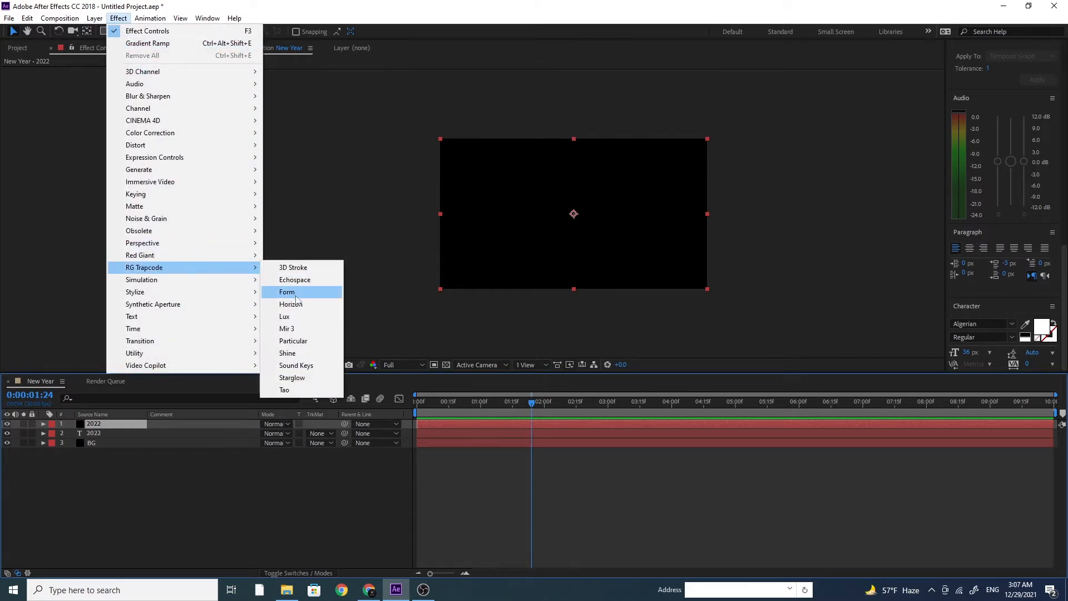
click(316, 341)
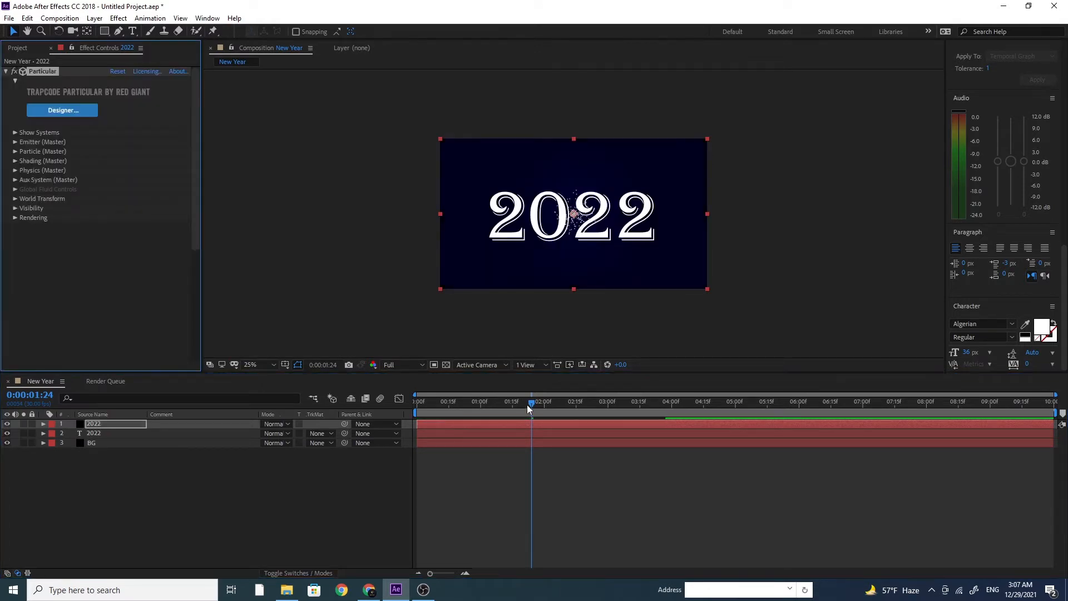
drag(528, 410, 610, 412)
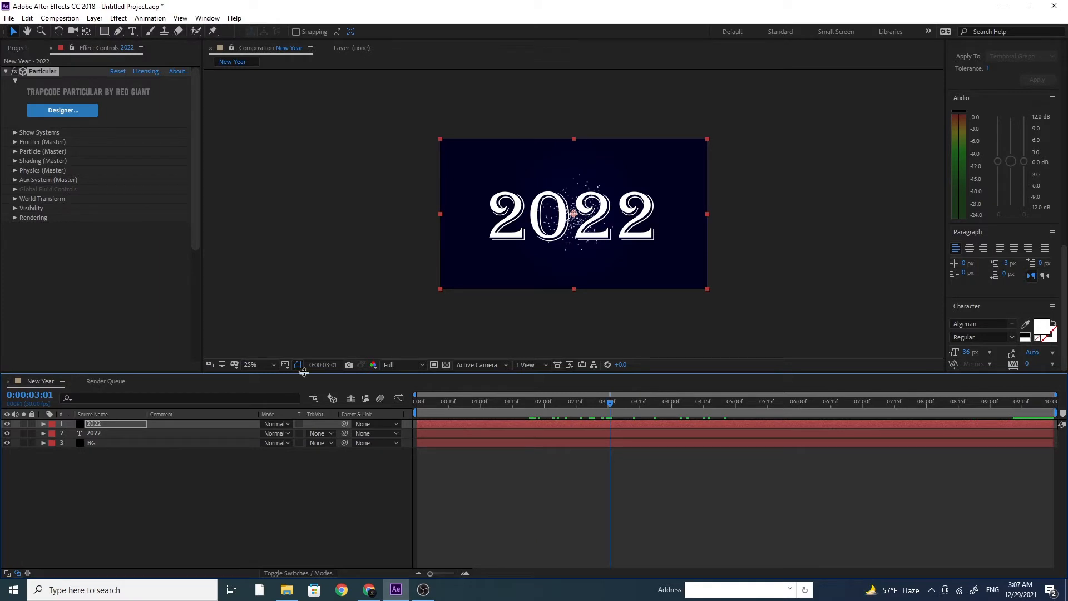
Step: Set Particular's emitter type to Text/Mask
click(15, 143)
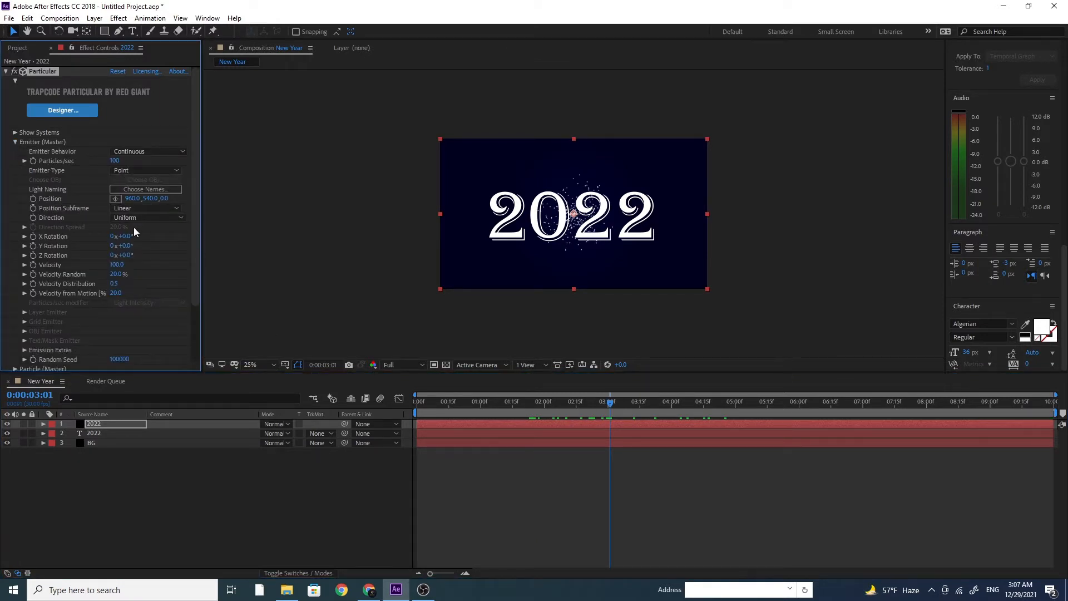
click(141, 171)
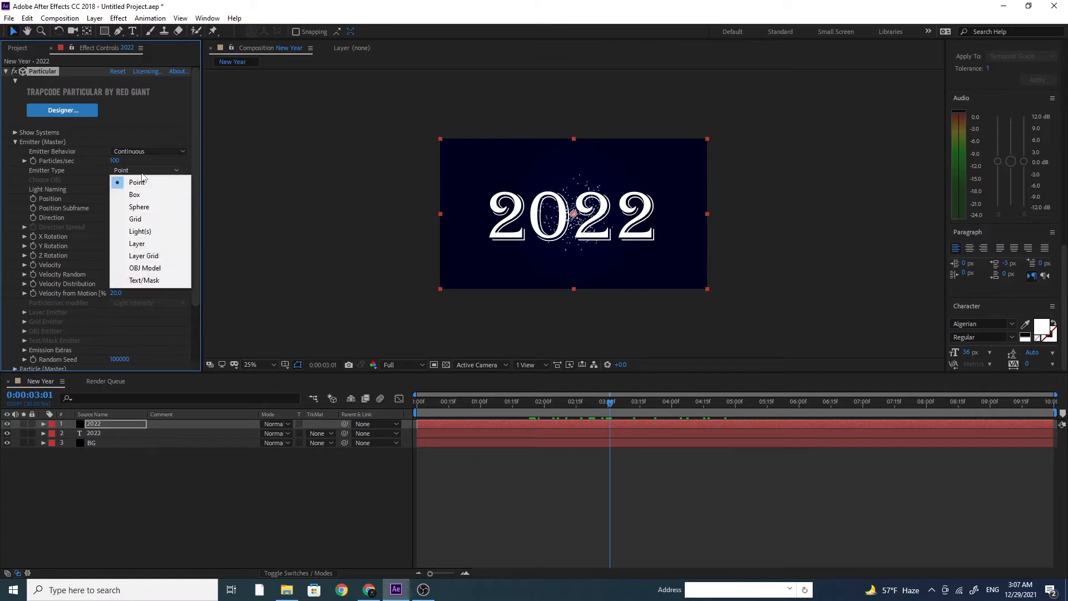
click(157, 280)
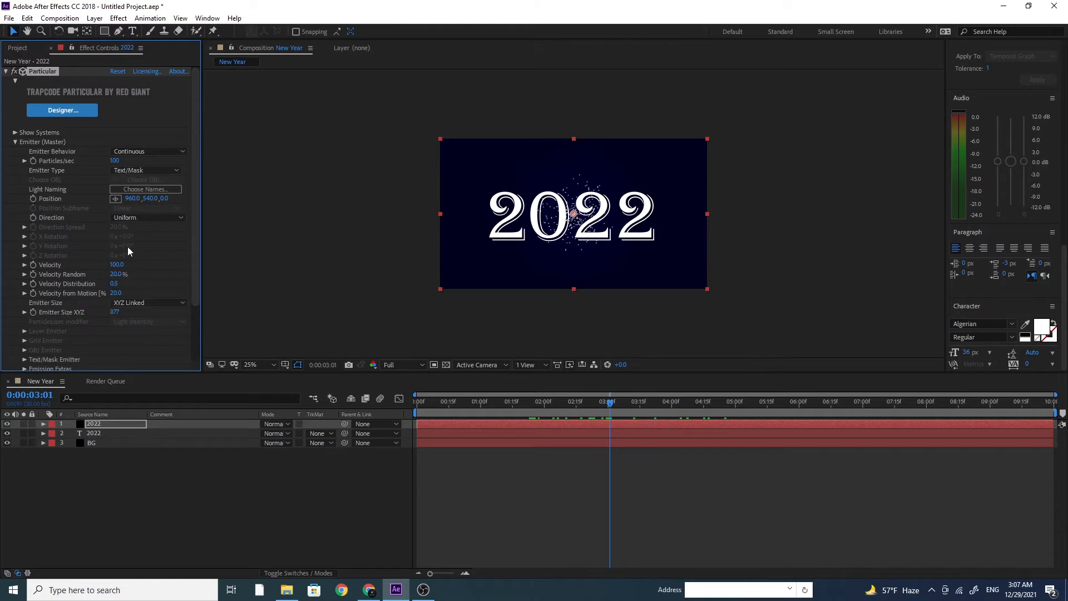
Step: Set the emitter's Velocity, Velocity Random, Velocity Distribution and Velocity from Motion to 0, and Particles/sec to 1360
click(118, 266)
text(0)
click(117, 275)
text(0)
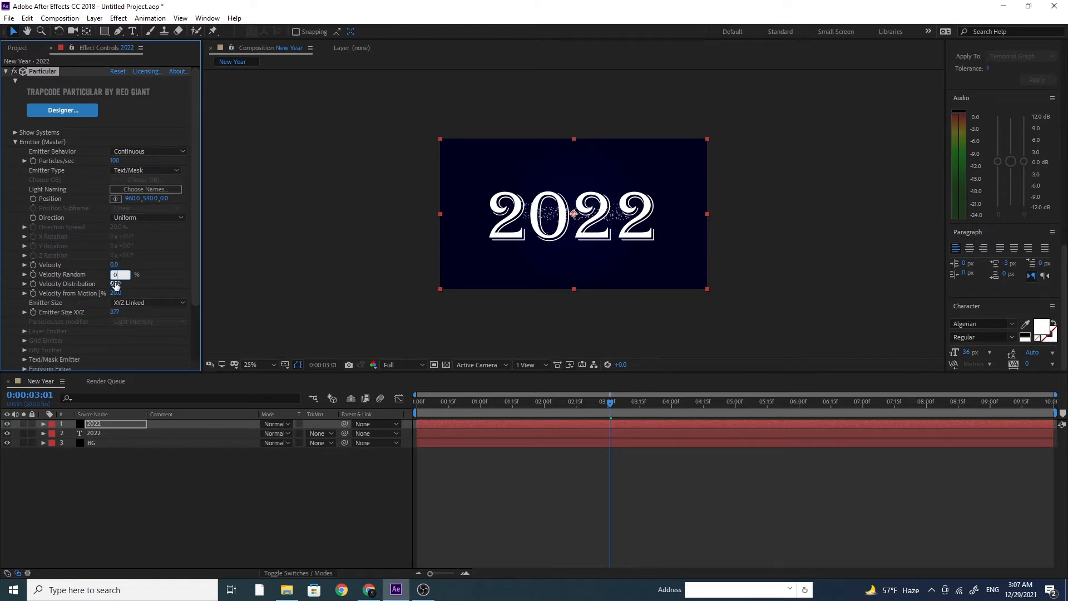
click(116, 284)
text(0)
click(116, 294)
text(0)
drag(115, 160, 186, 161)
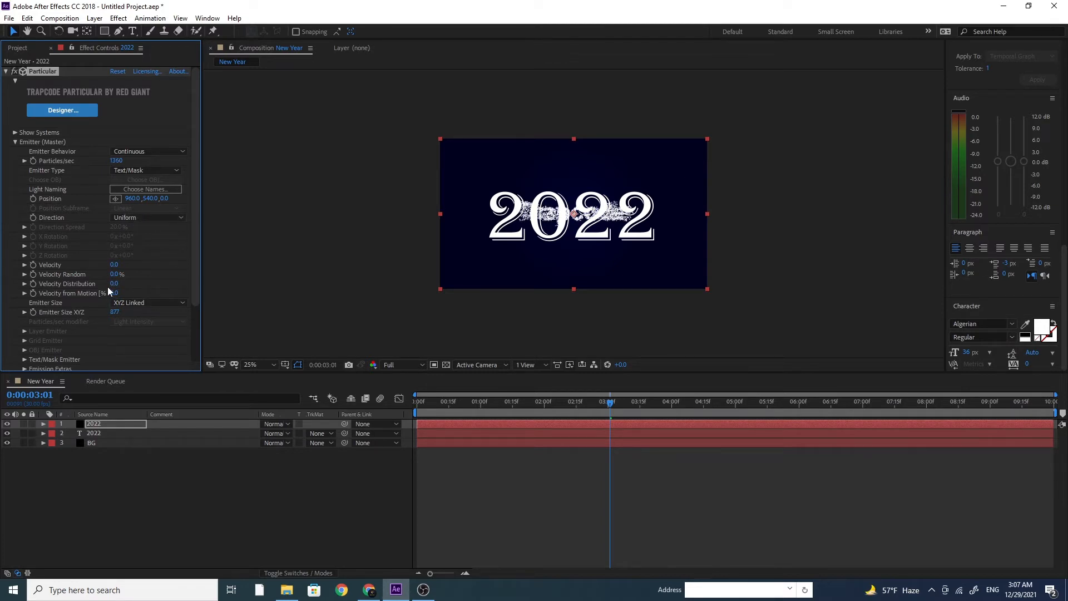
Step: Assign the 2022 text layer as the source for the Text/Mask Emitter and hide that text layer
scroll(108, 286, down, 2)
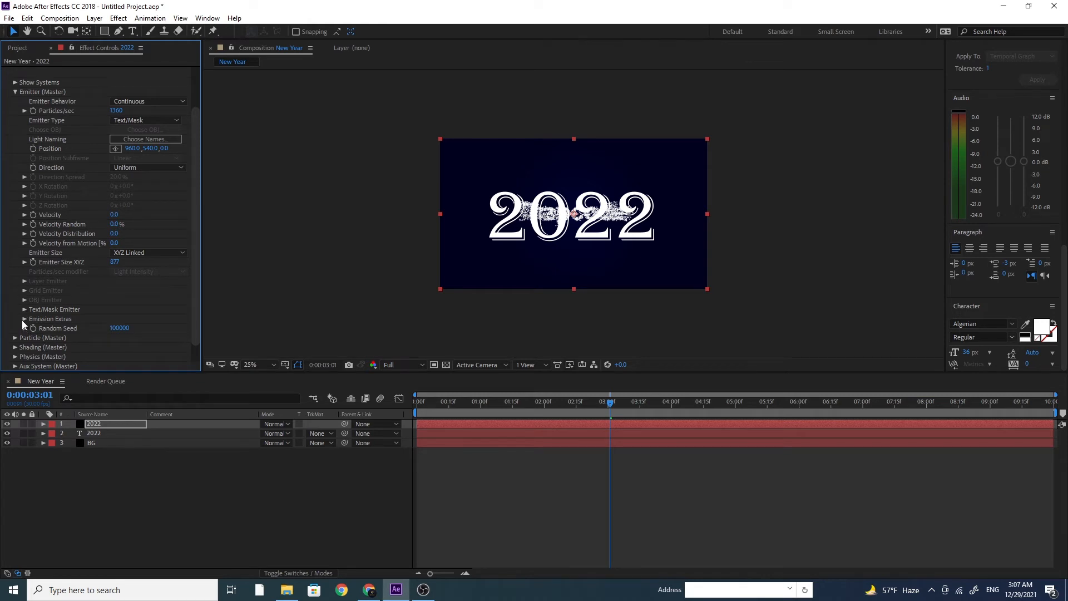
click(24, 310)
scroll(105, 285, down, 2)
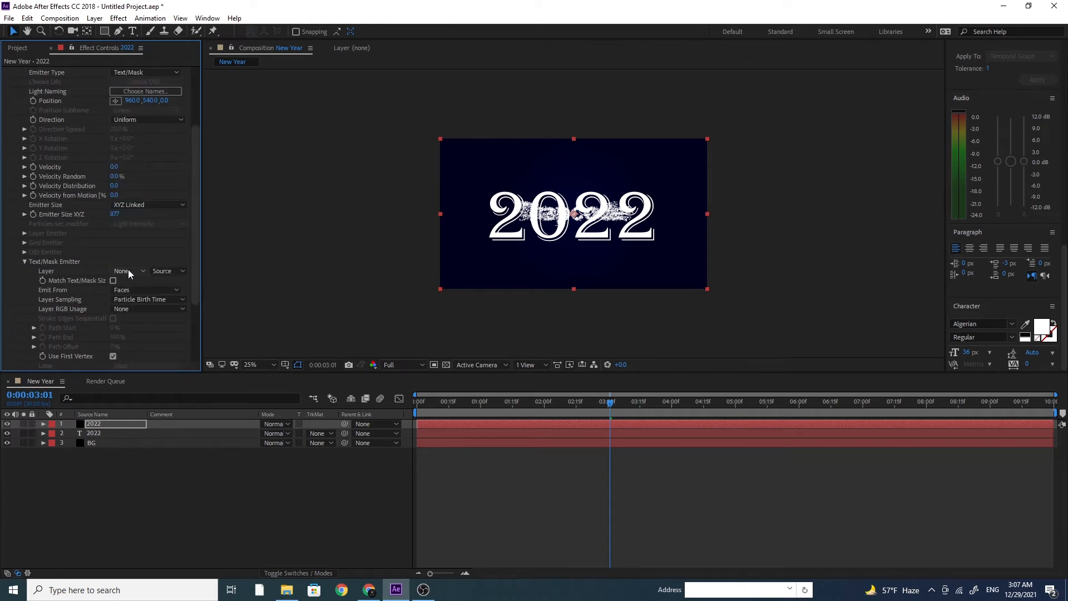
click(128, 271)
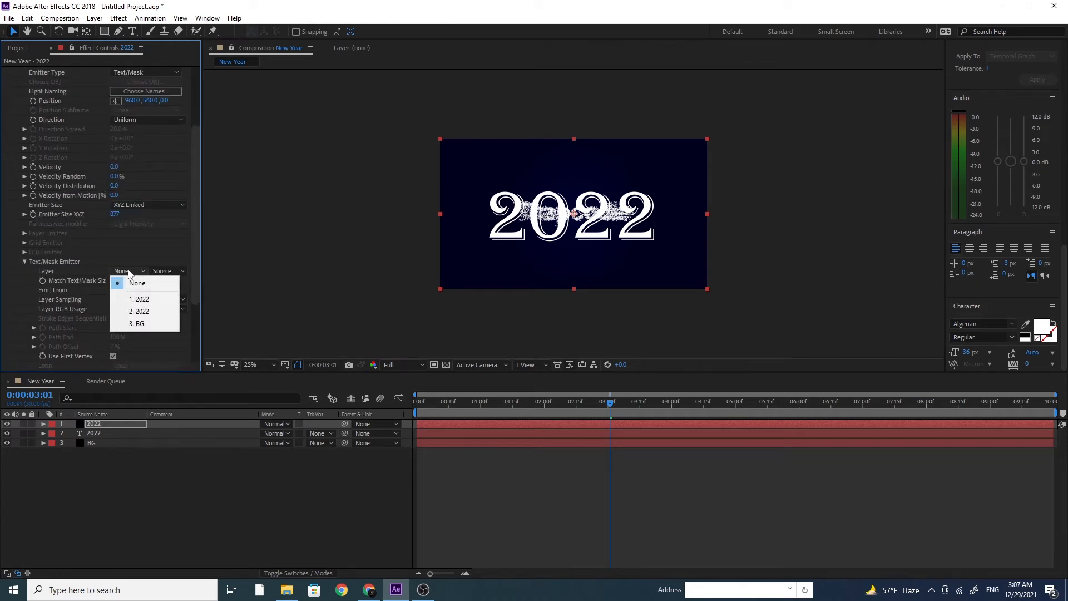
click(151, 310)
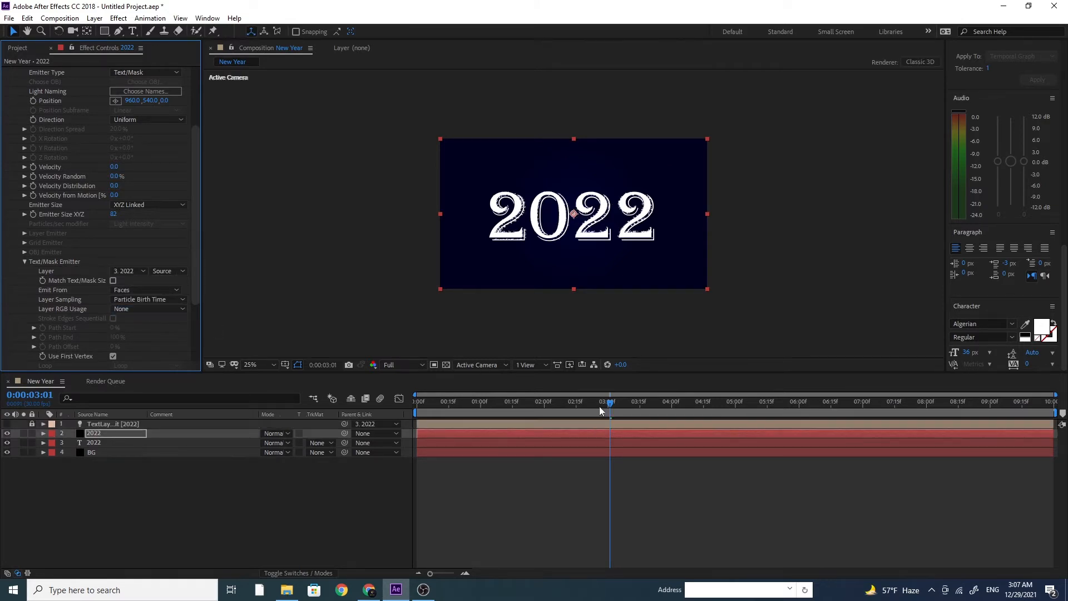
click(7, 443)
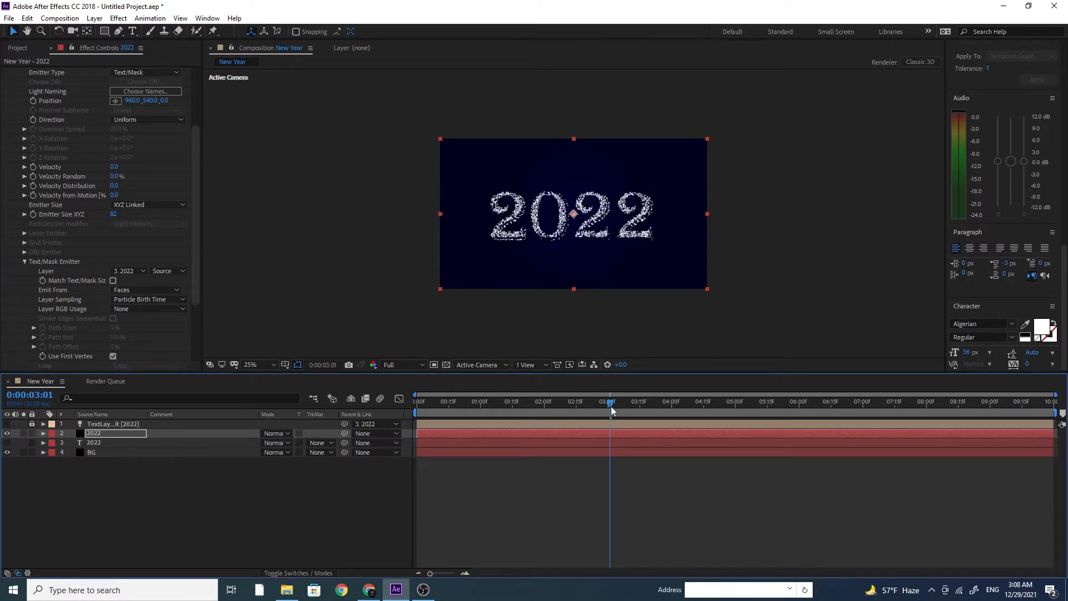
Step: Scrub to 0:00:02:08, slide the 2022 solid about 1.5 seconds earlier and extend its out point to the composition's end
drag(611, 406, 561, 396)
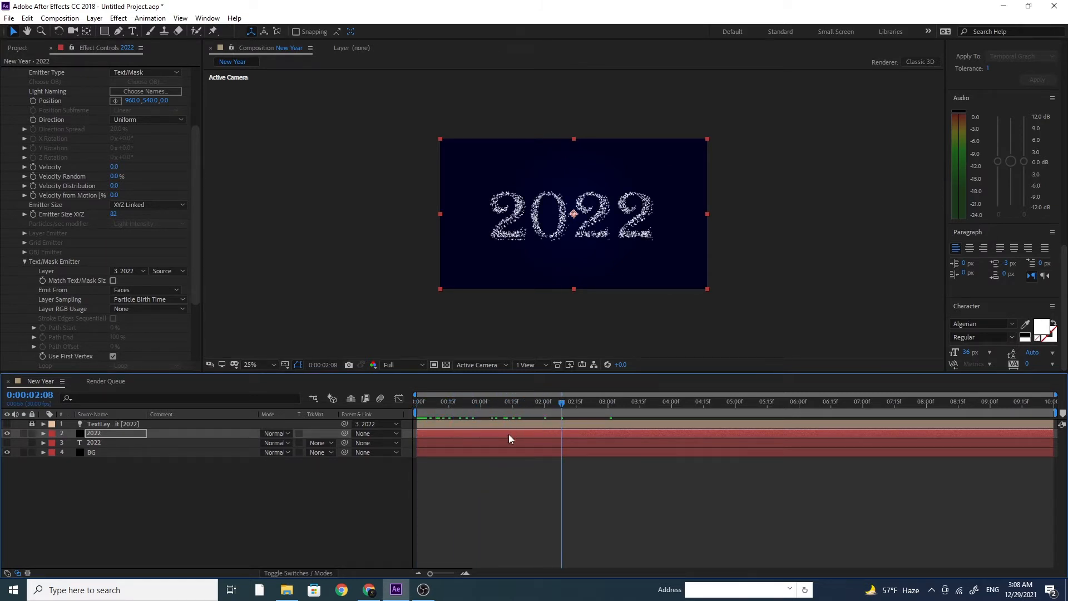
drag(489, 434, 395, 436)
drag(963, 434, 1056, 434)
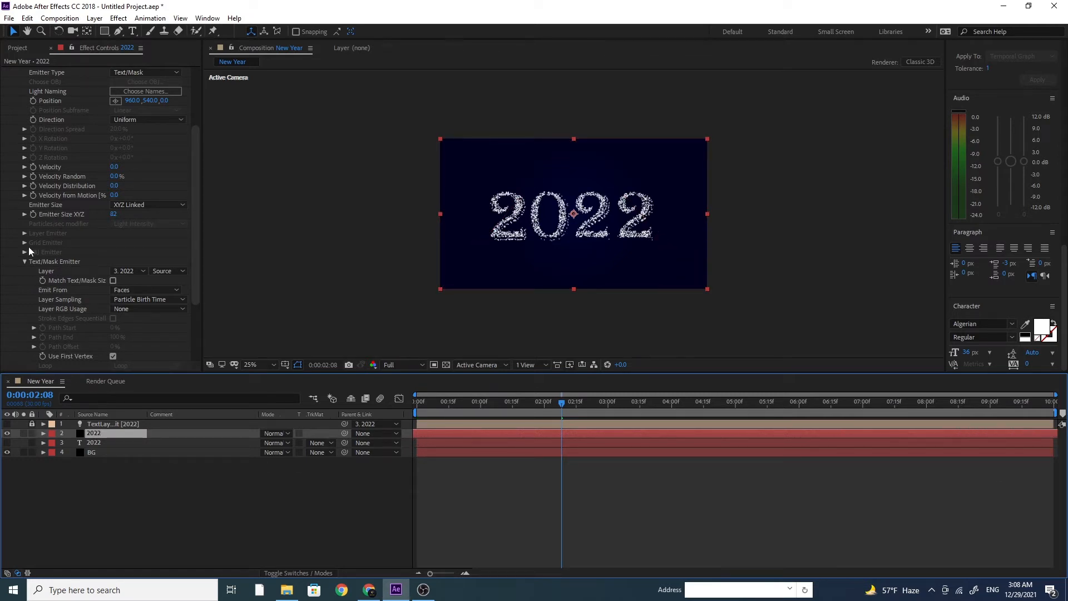
Step: Set the emitter's Particles/sec to 700 and collapse the Emitter (Master) settings
scroll(75, 200, up, 3)
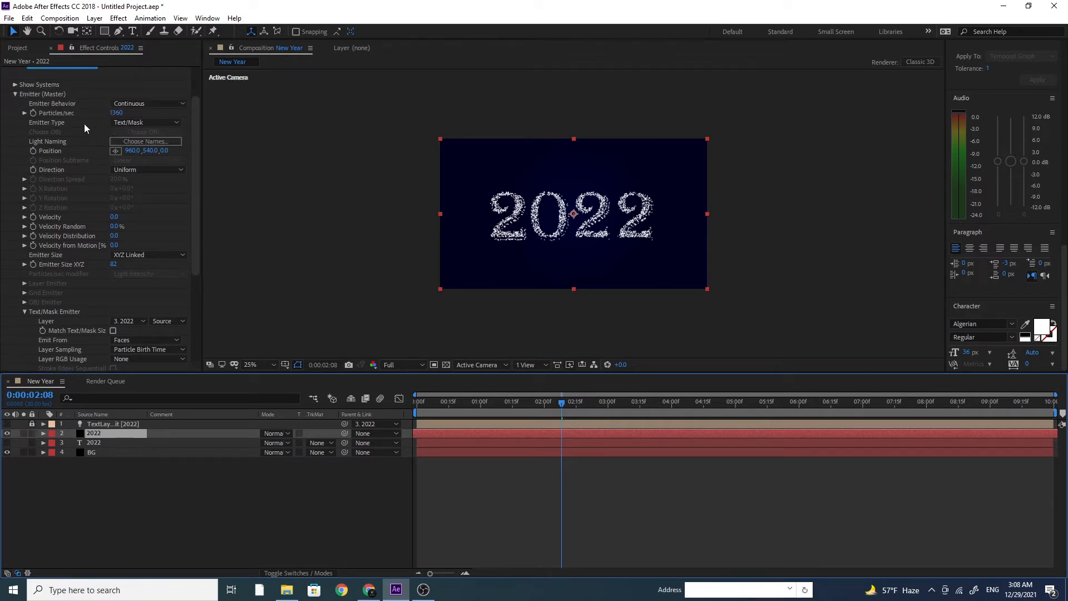
click(117, 137)
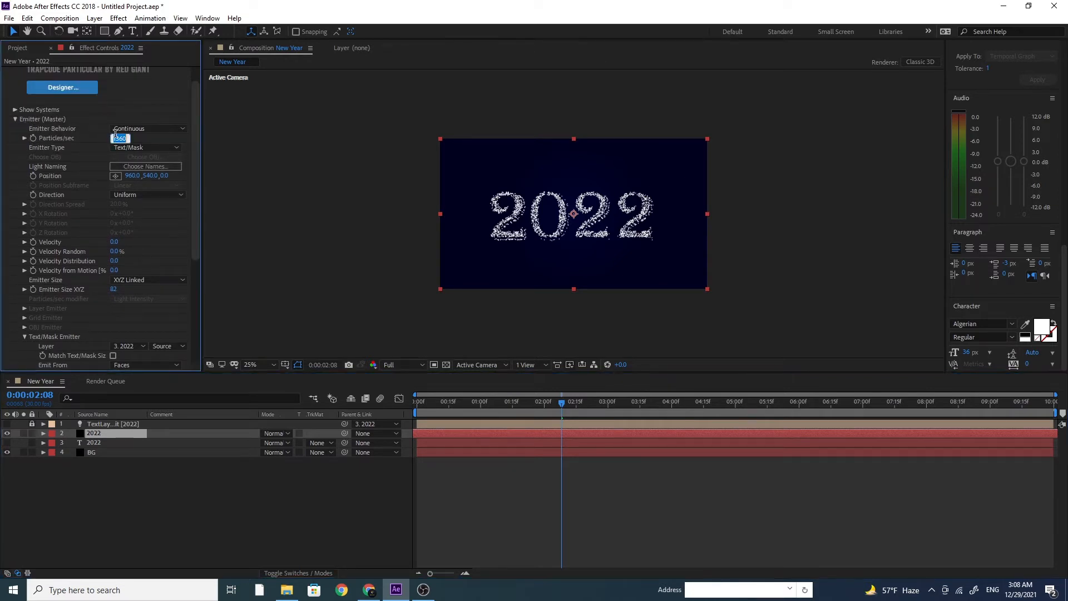
text(700)
key(Return)
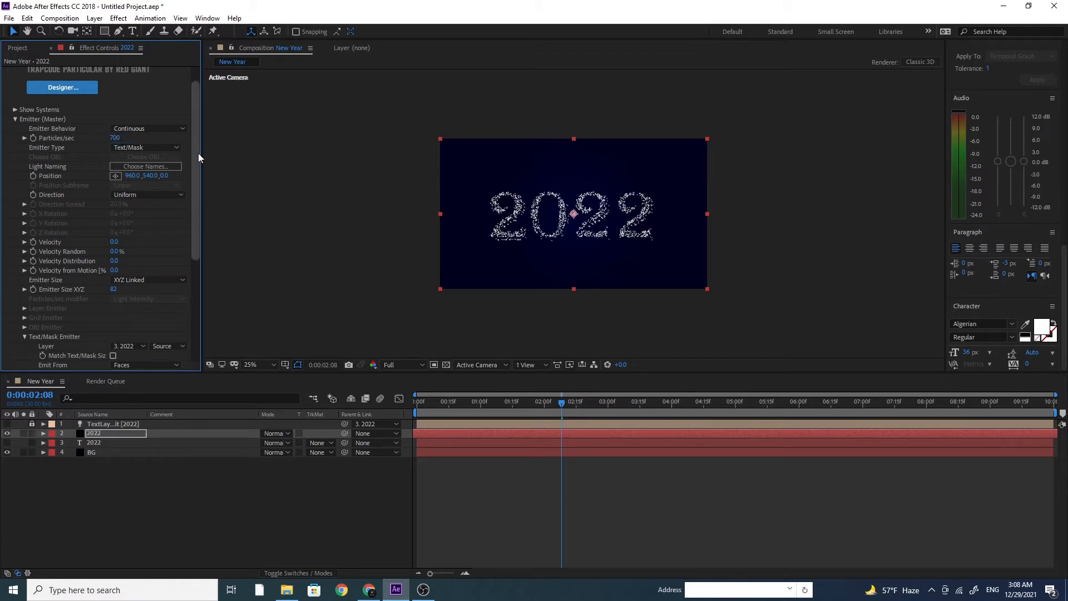
click(14, 119)
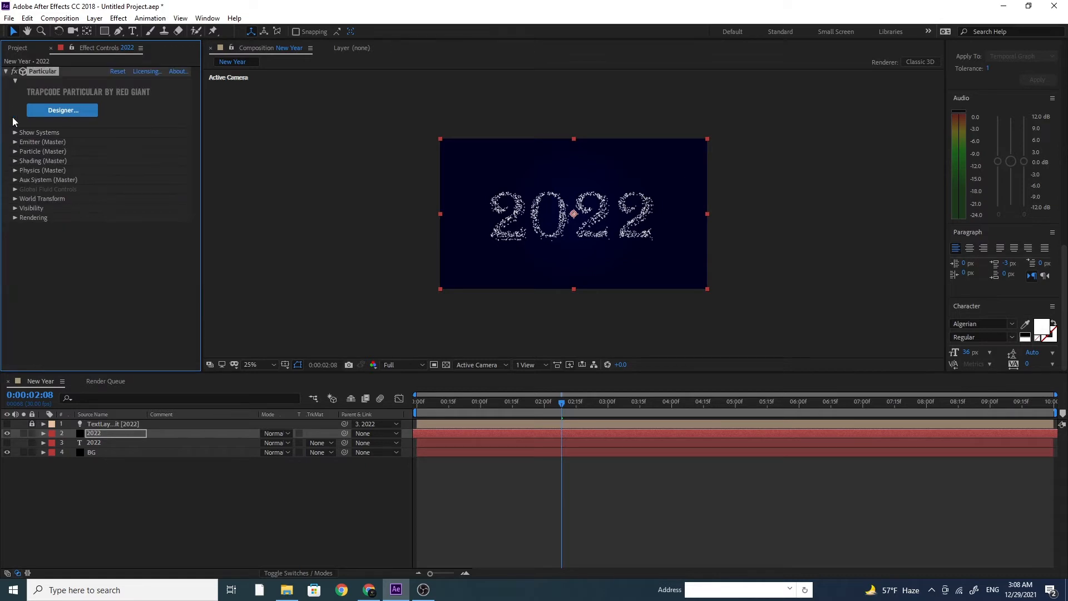
Step: Set the particle Size to 2 in Particular's Particle (Master) settings
click(14, 149)
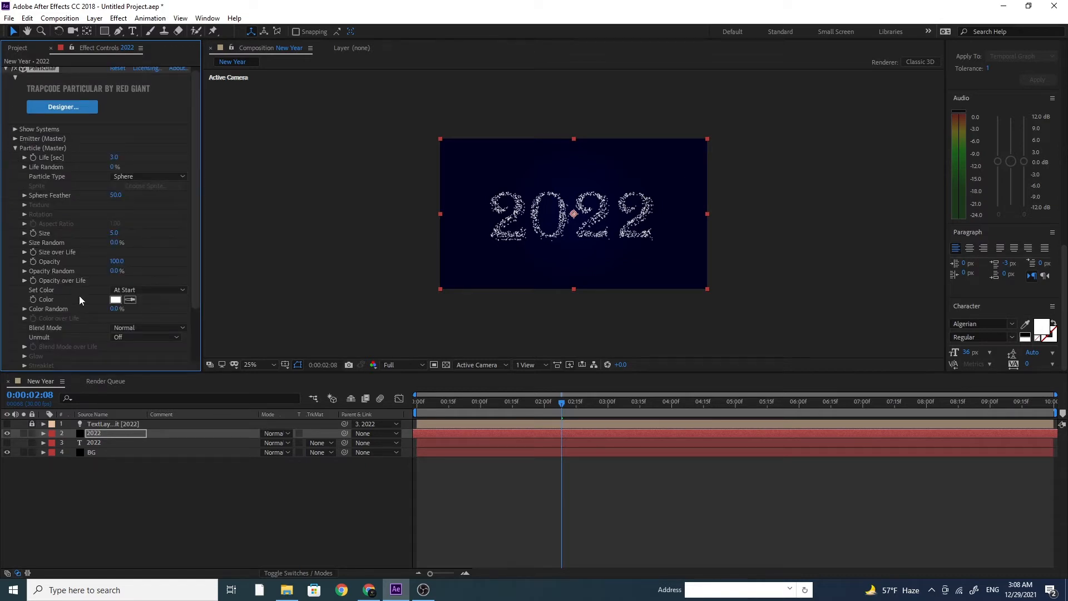
click(114, 233)
text(2)
key(Return)
Step: Set the particle color to Over Life, widen the effect settings area and apply the white-cyan-blue color ramp preset
click(158, 291)
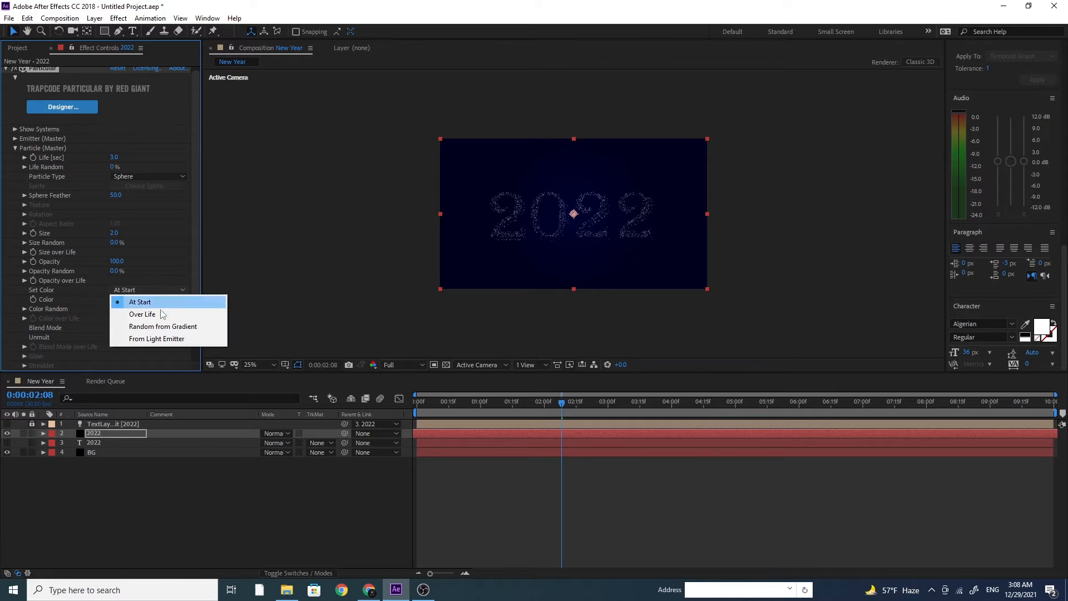
click(163, 314)
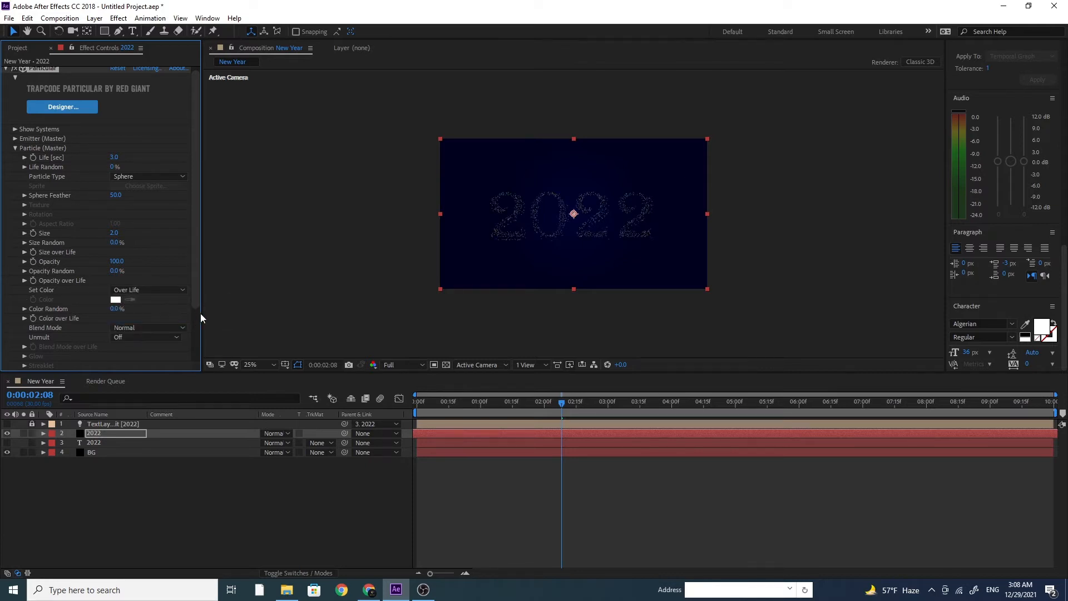
drag(201, 315, 276, 310)
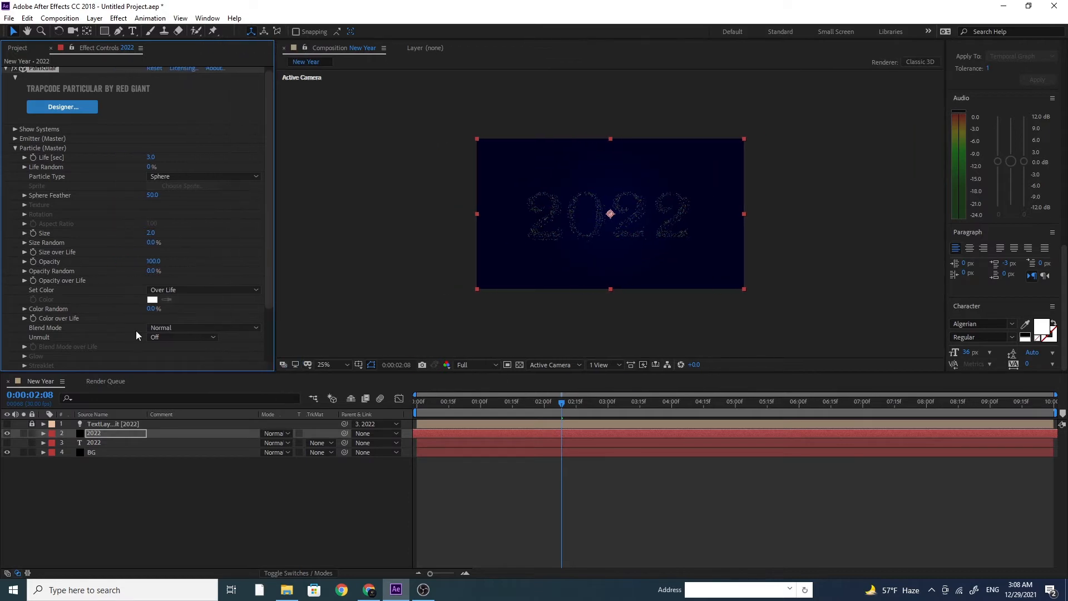
click(24, 318)
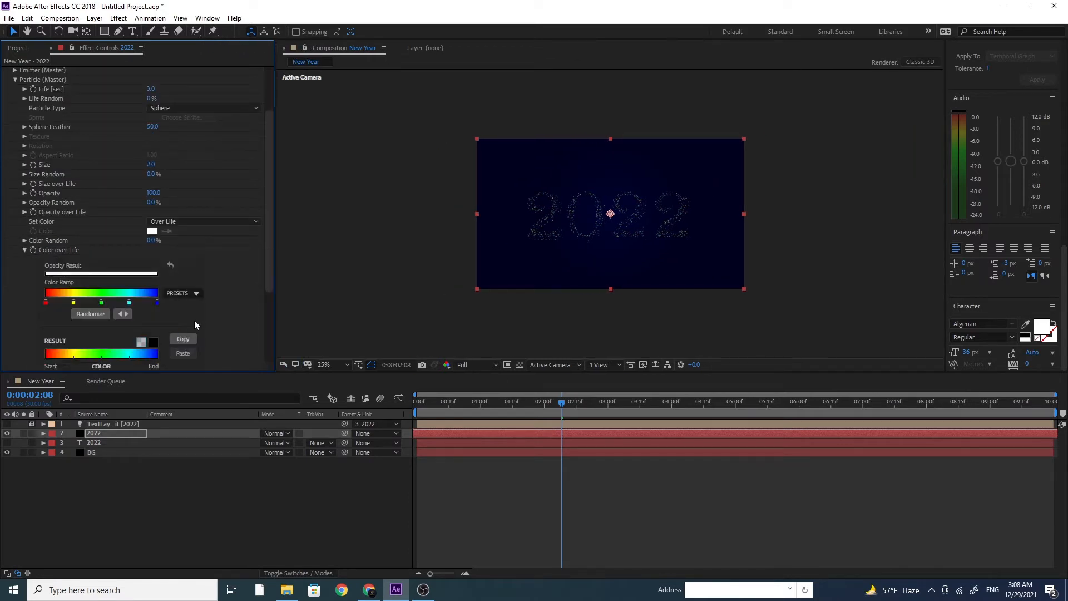
click(196, 294)
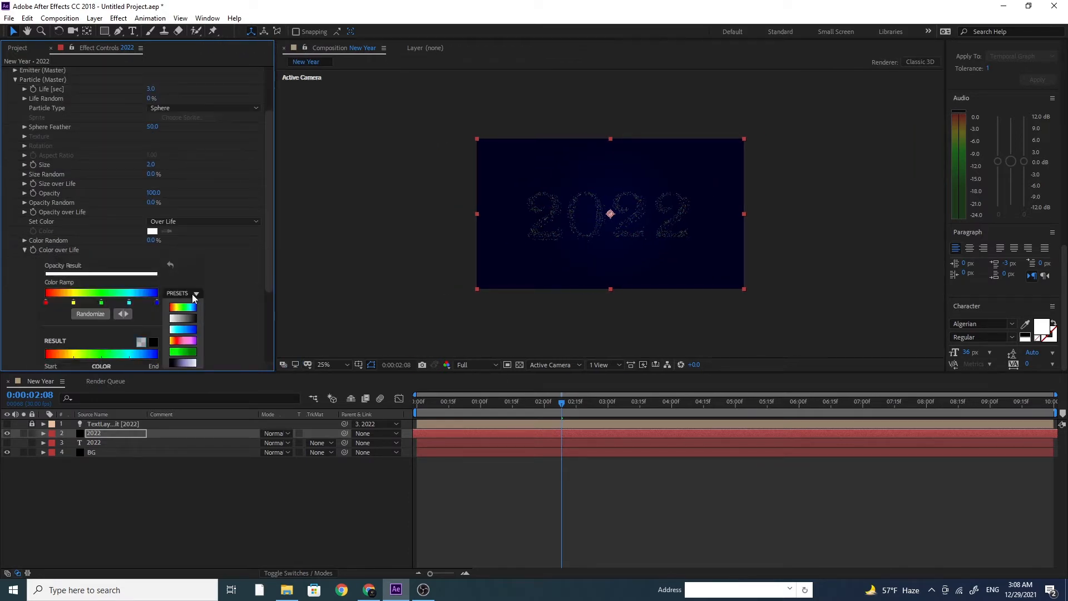
click(184, 329)
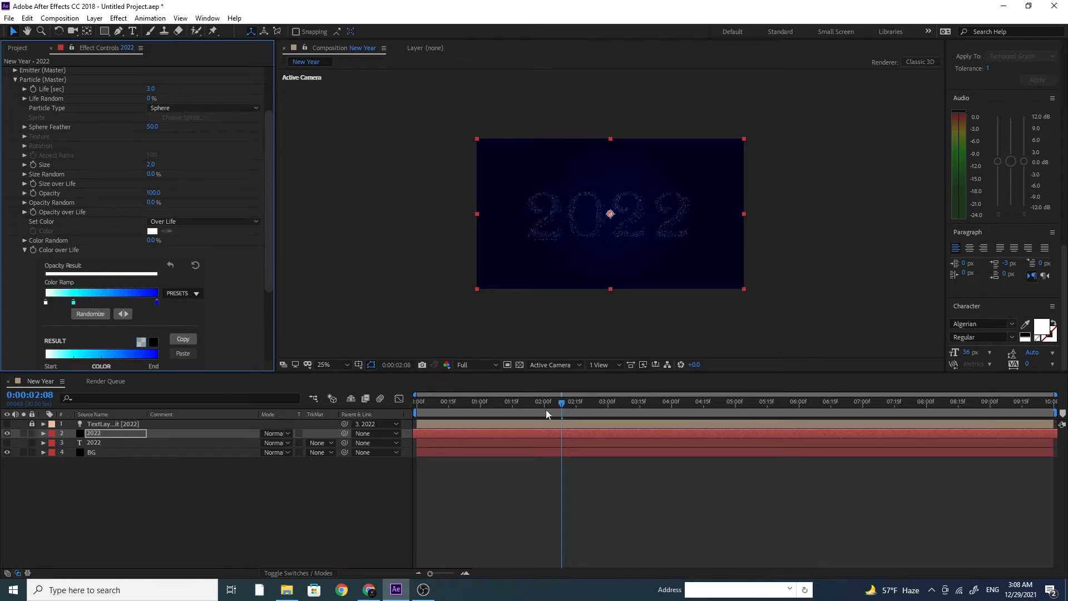
click(24, 253)
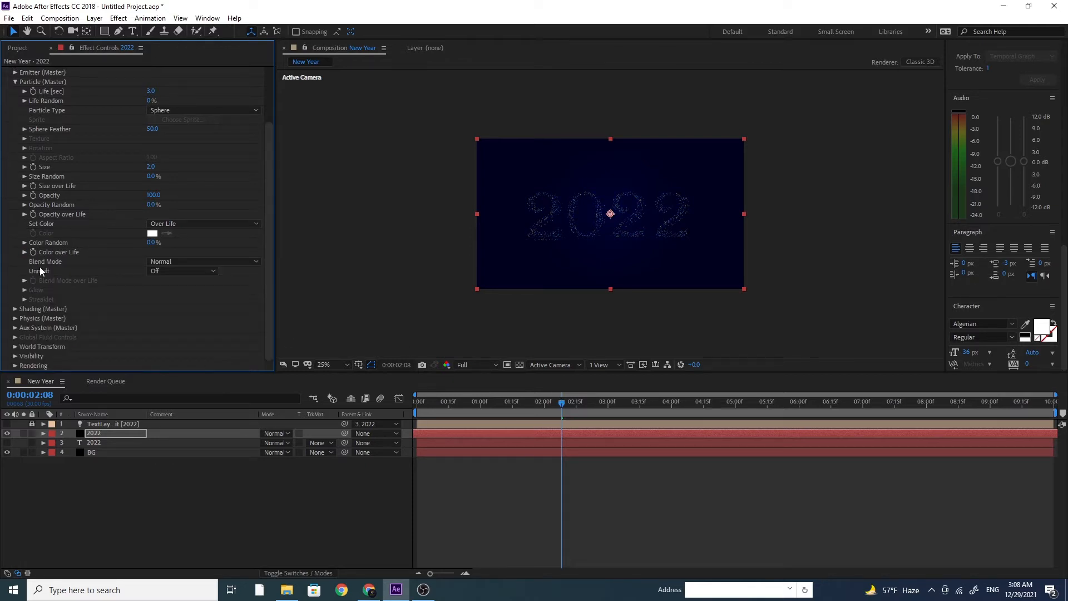
Step: Set the Turbulence Field's Affect Size to 4 in Particular's Physics (Master) Air settings
click(15, 319)
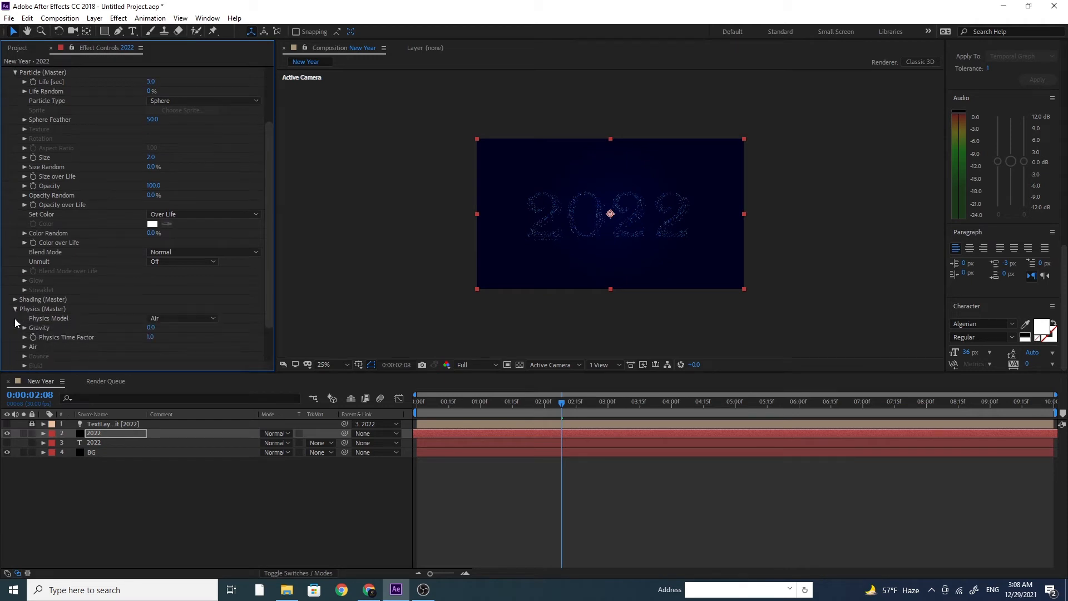
click(24, 346)
scroll(229, 252, down, 5)
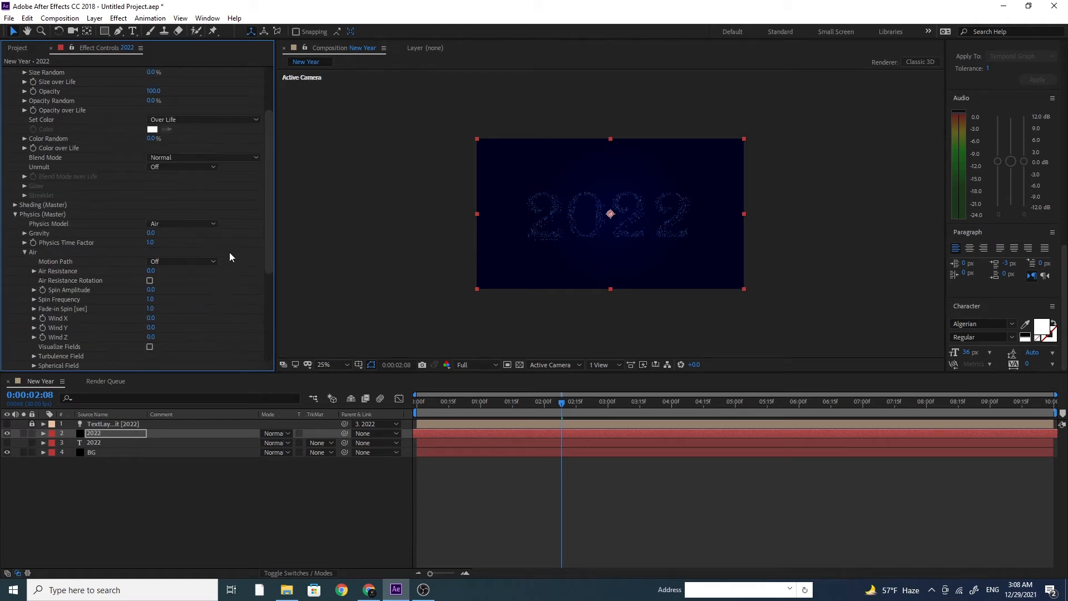
drag(272, 247, 272, 282)
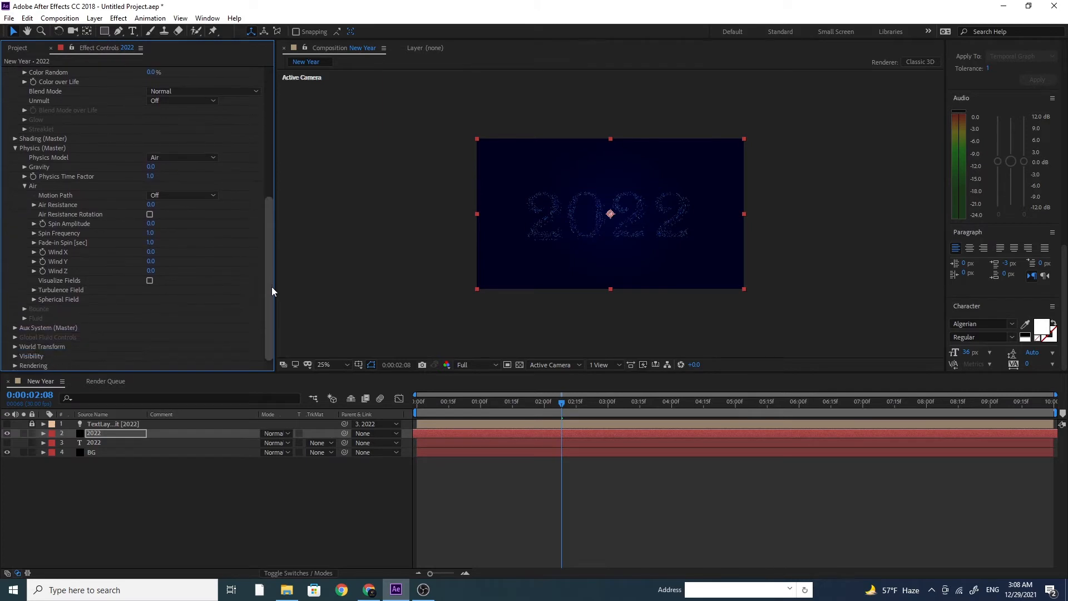
click(34, 290)
scroll(182, 292, down, 3)
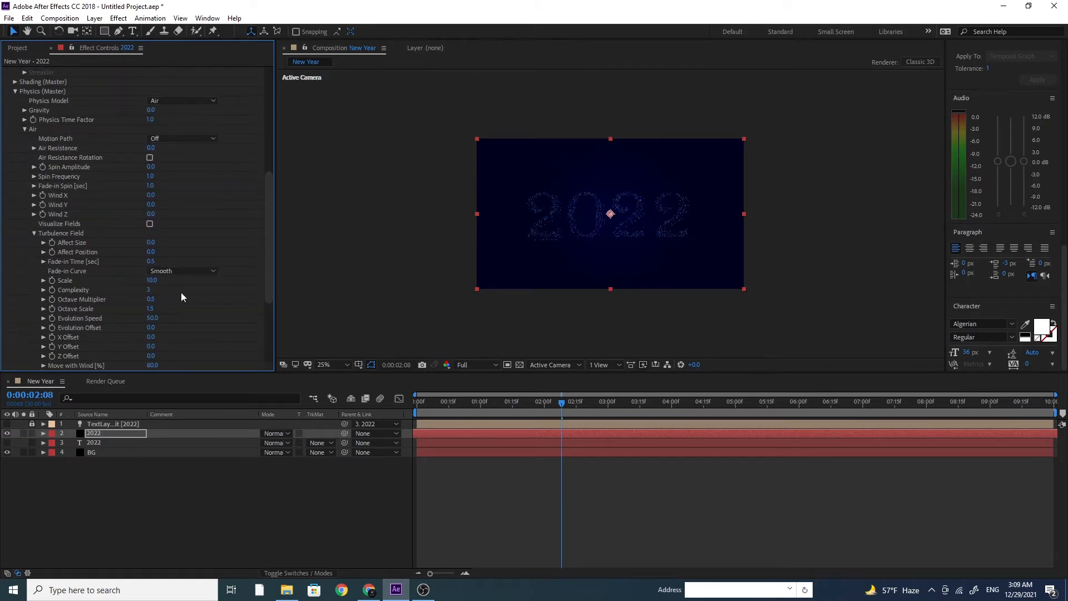
click(152, 243)
text(4)
key(Return)
Step: Set the Turbulence Field's Scale to 30
drag(158, 281, 159, 281)
click(153, 281)
text(30)
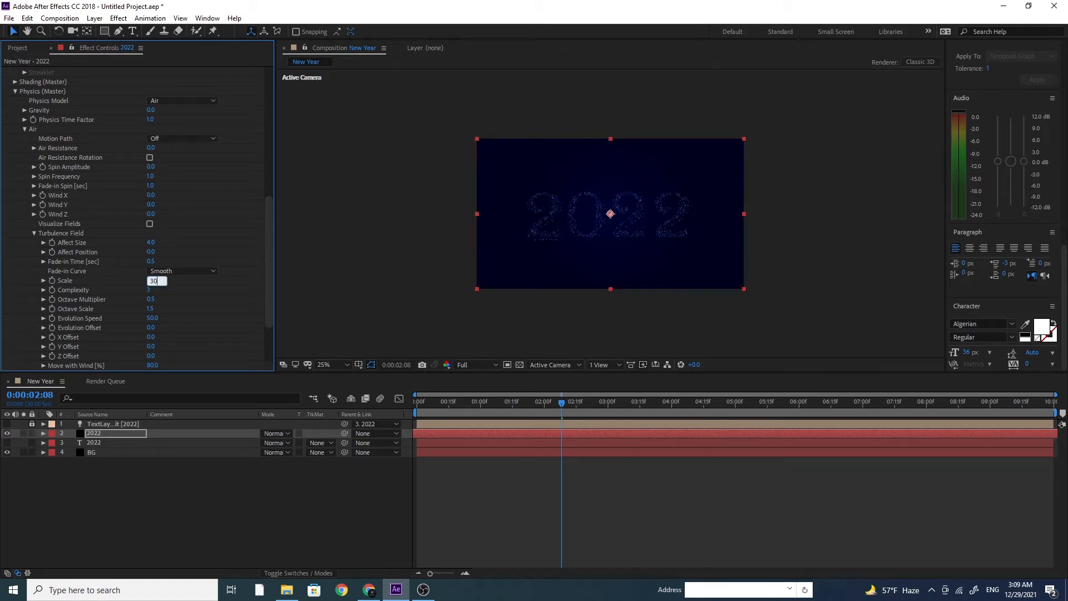
key(Return)
Step: Set the Aux System (Master) to emit Continuously with a particle Size of 2
drag(270, 245, 267, 296)
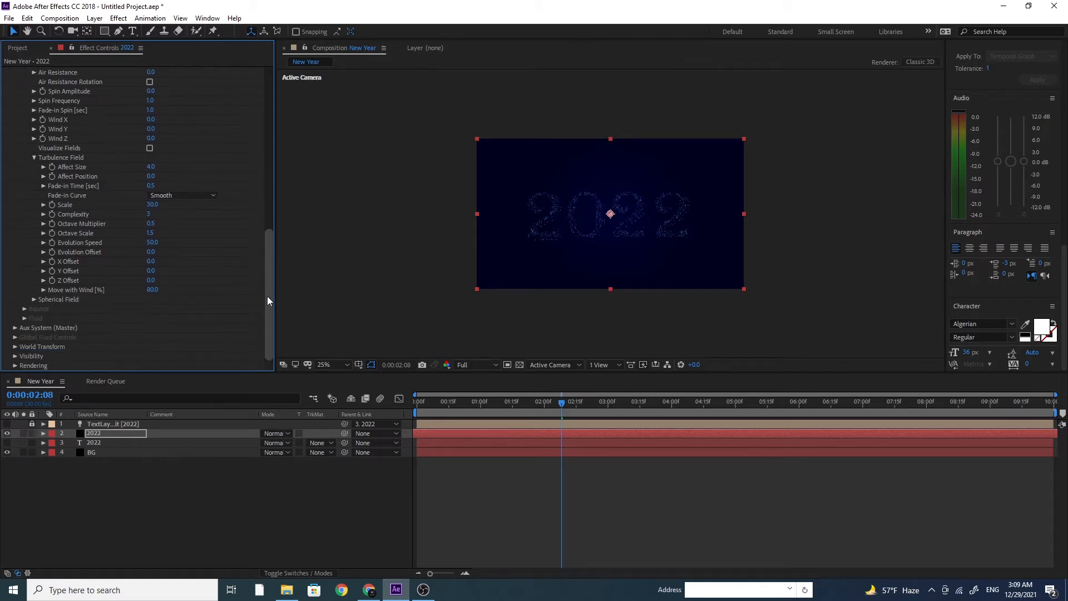
click(15, 328)
scroll(121, 313, down, 5)
click(165, 112)
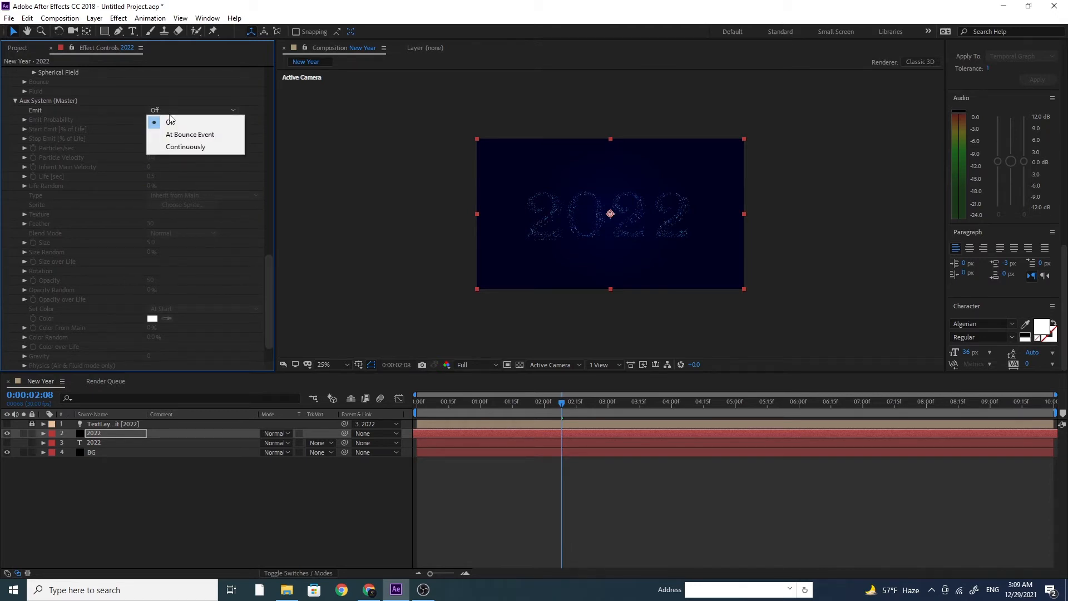
click(180, 148)
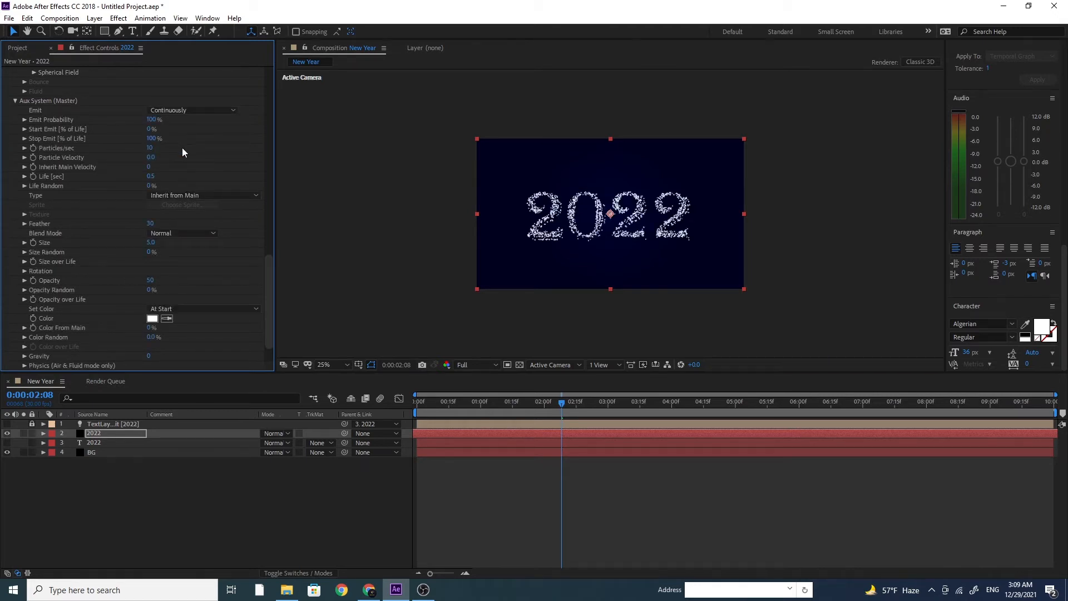
click(150, 243)
text(2)
key(Return)
Step: Set the Aux System's color to Over Life and apply the white-cyan-blue color ramp preset
click(198, 309)
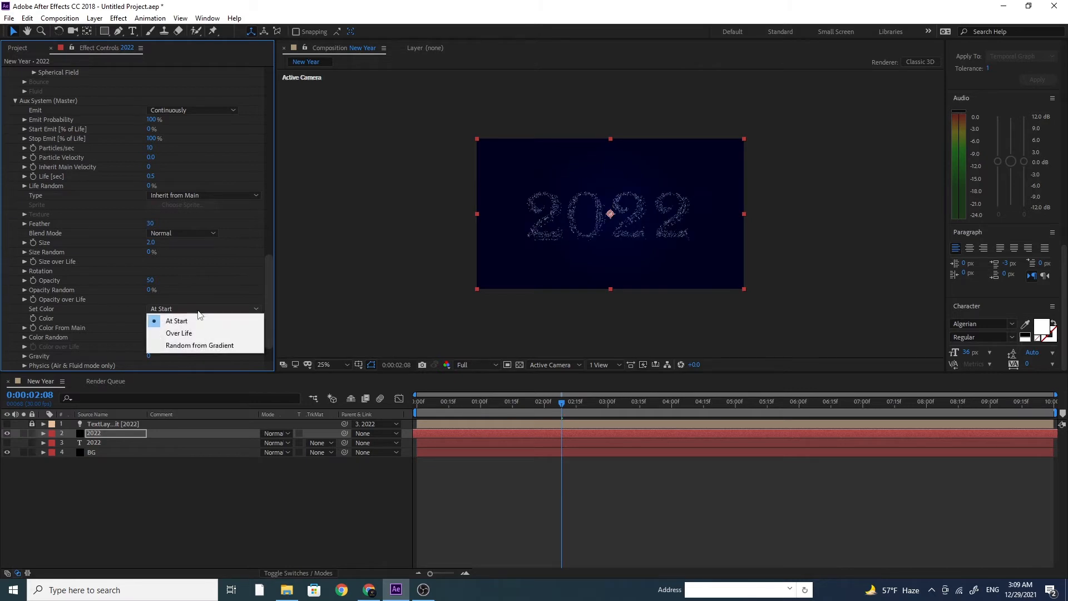
click(201, 333)
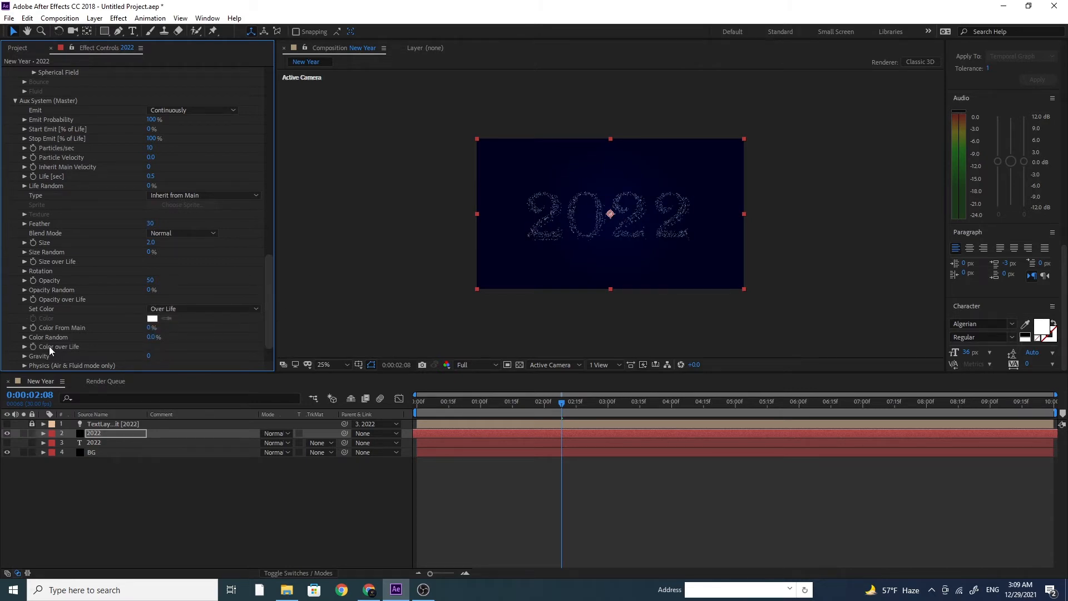
click(25, 346)
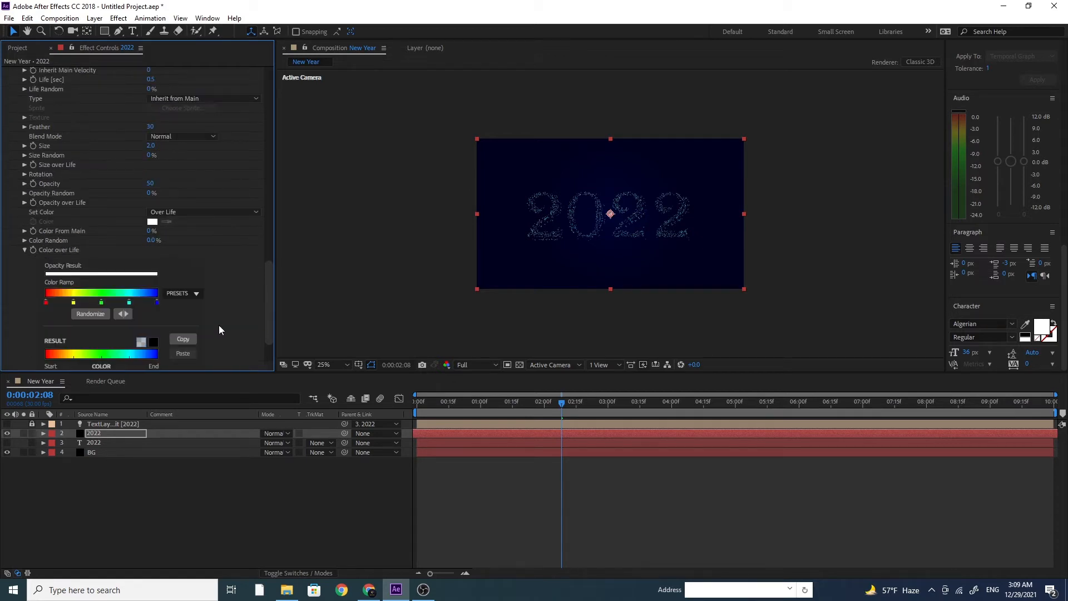
click(193, 297)
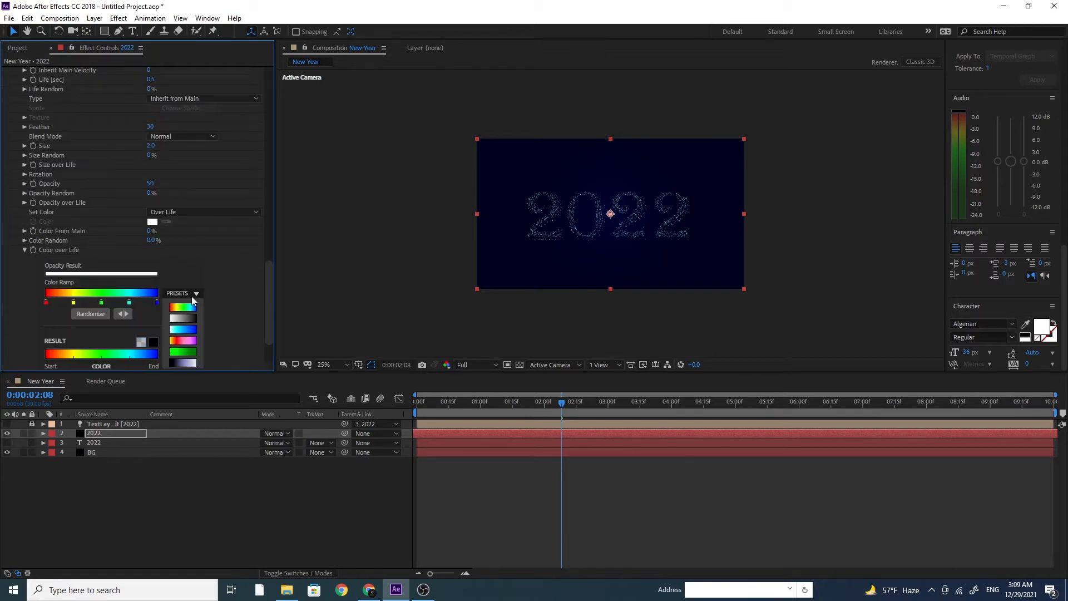
click(194, 334)
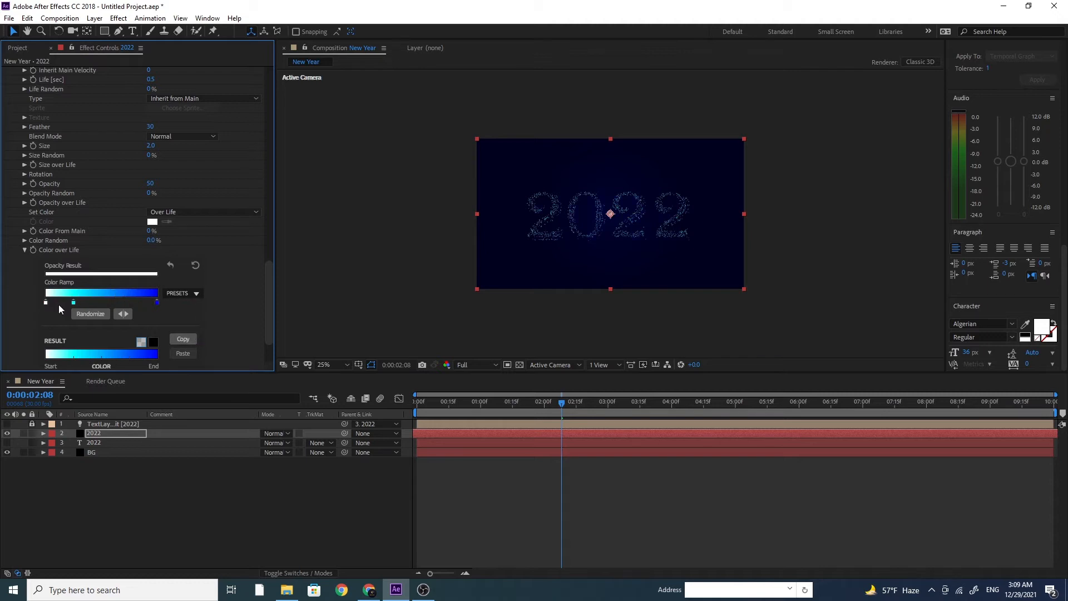
Step: Collapse Particular's Aux System, Physics and Particle settings groups
scroll(87, 284, up, 2)
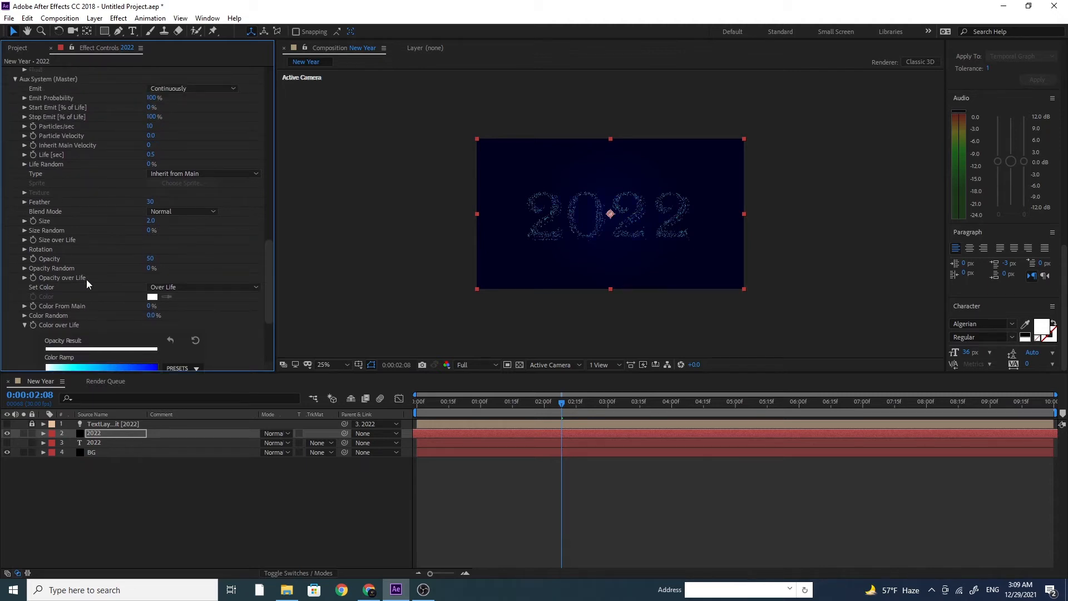
scroll(86, 279, up, 1)
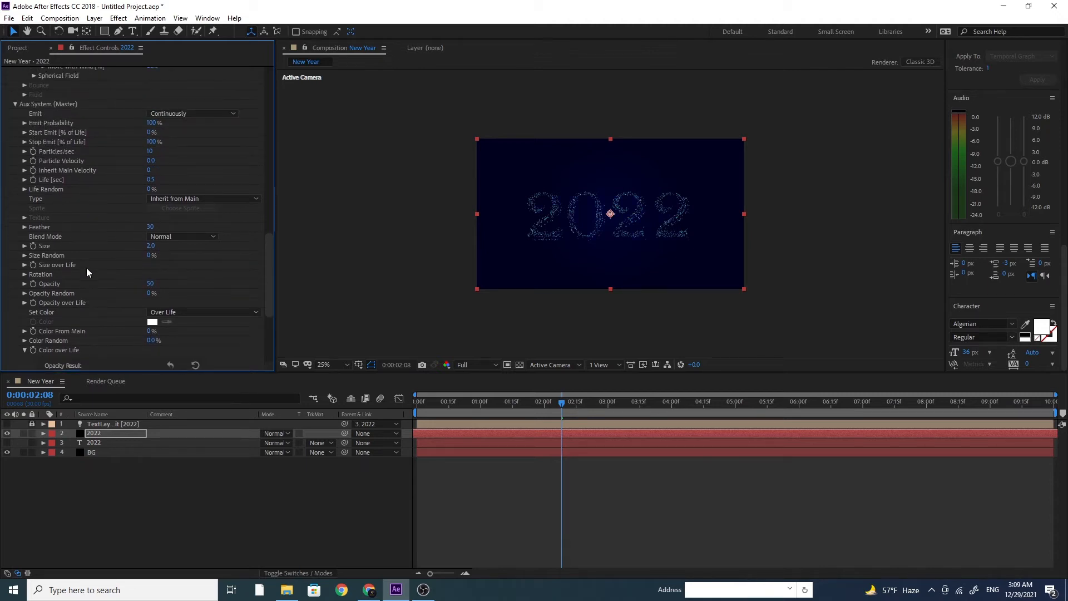
click(15, 104)
scroll(16, 161, up, 12)
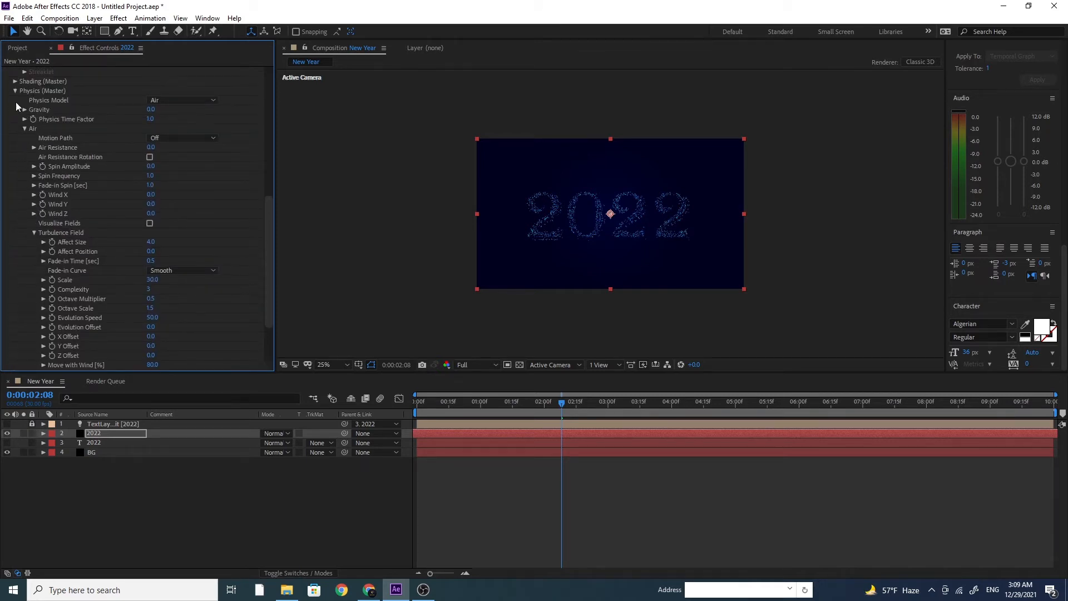
click(15, 91)
click(15, 82)
scroll(12, 140, up, 2)
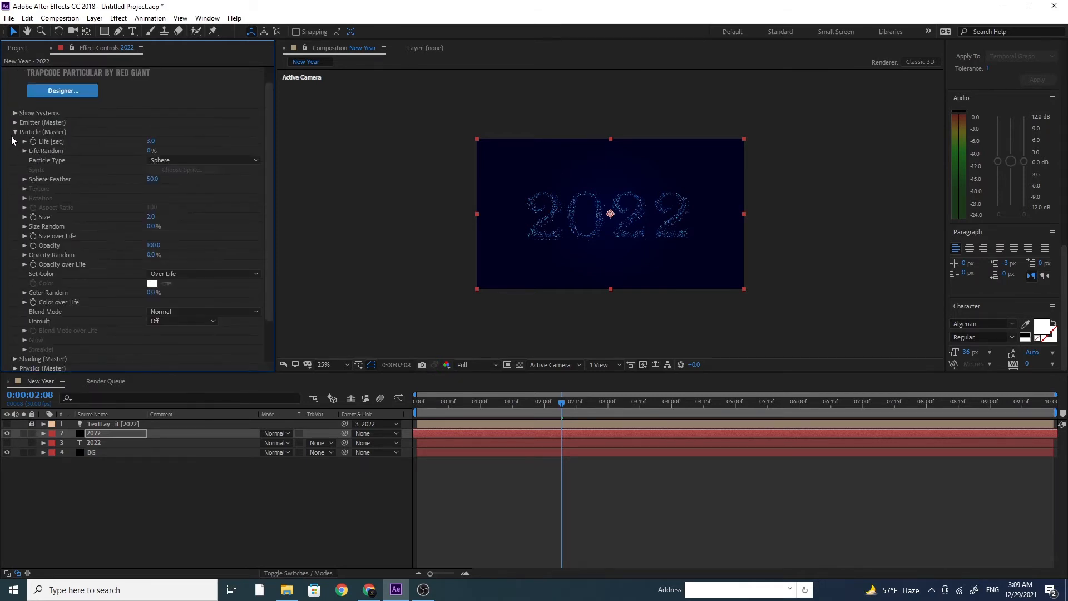
click(16, 133)
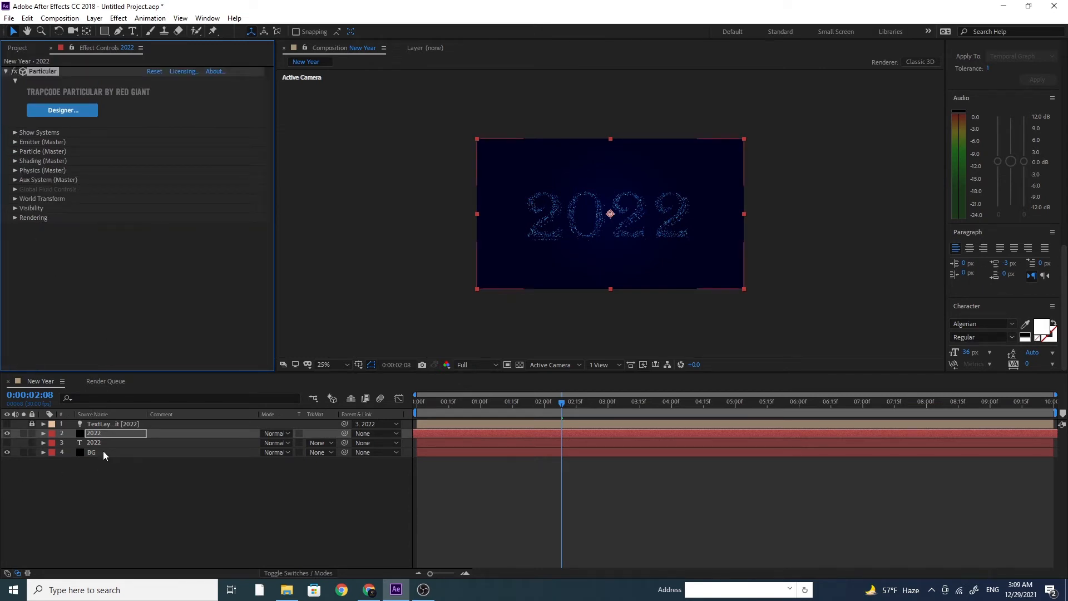
Step: Apply the Stylize Glow effect to the 2022 solid and collapse the effect's settings
click(102, 435)
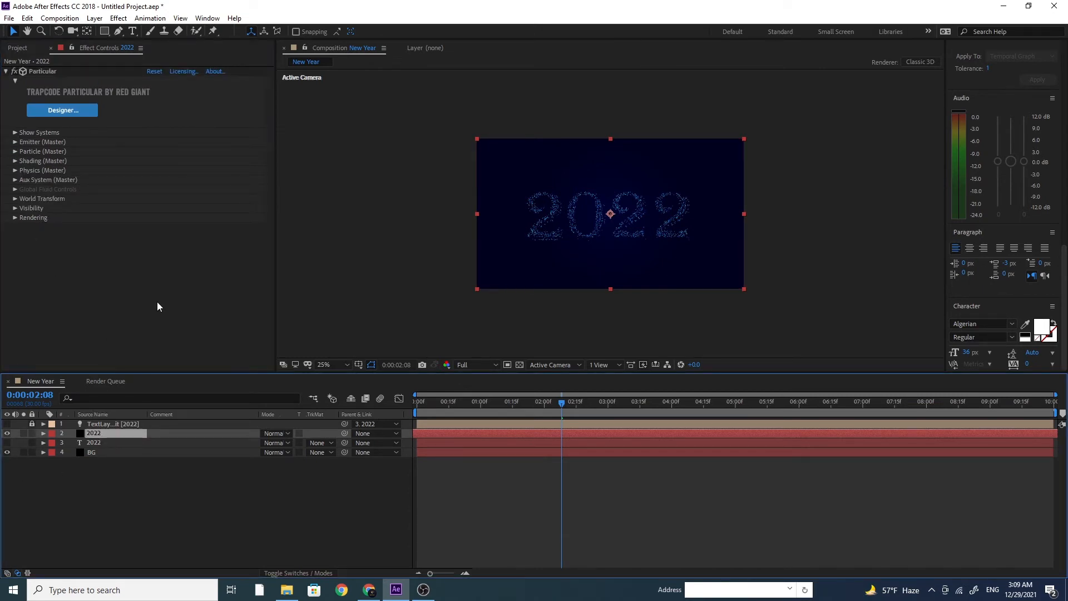
click(118, 18)
mouse_move(198, 289)
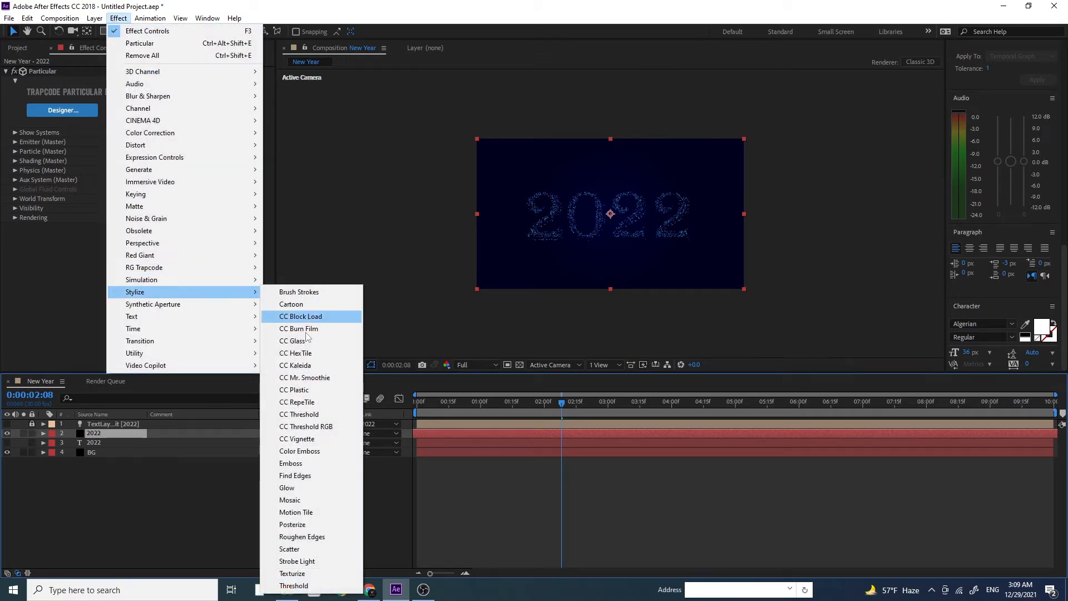
click(312, 492)
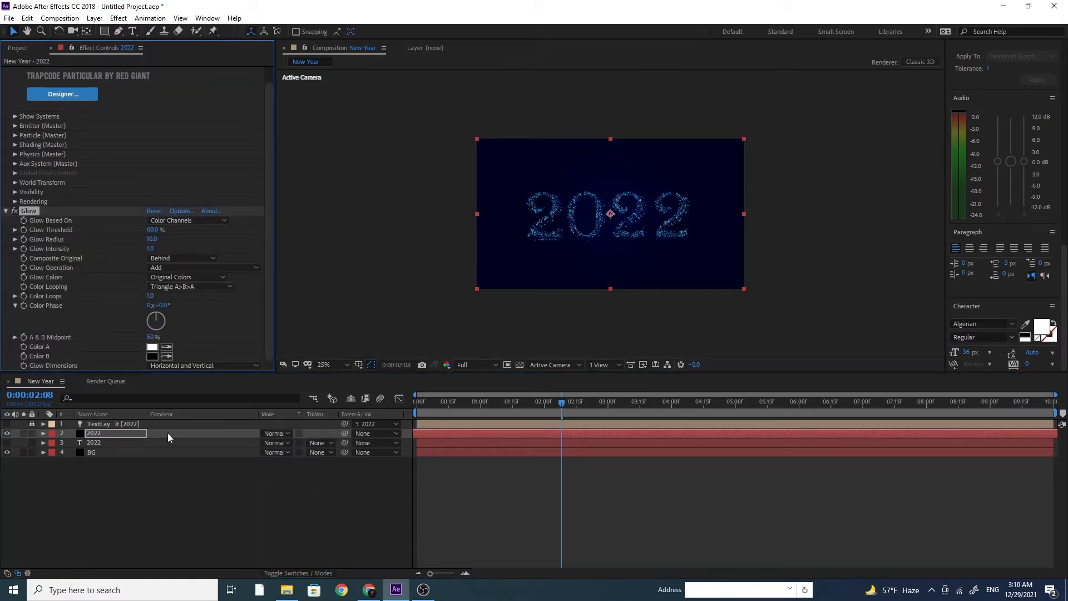
click(5, 211)
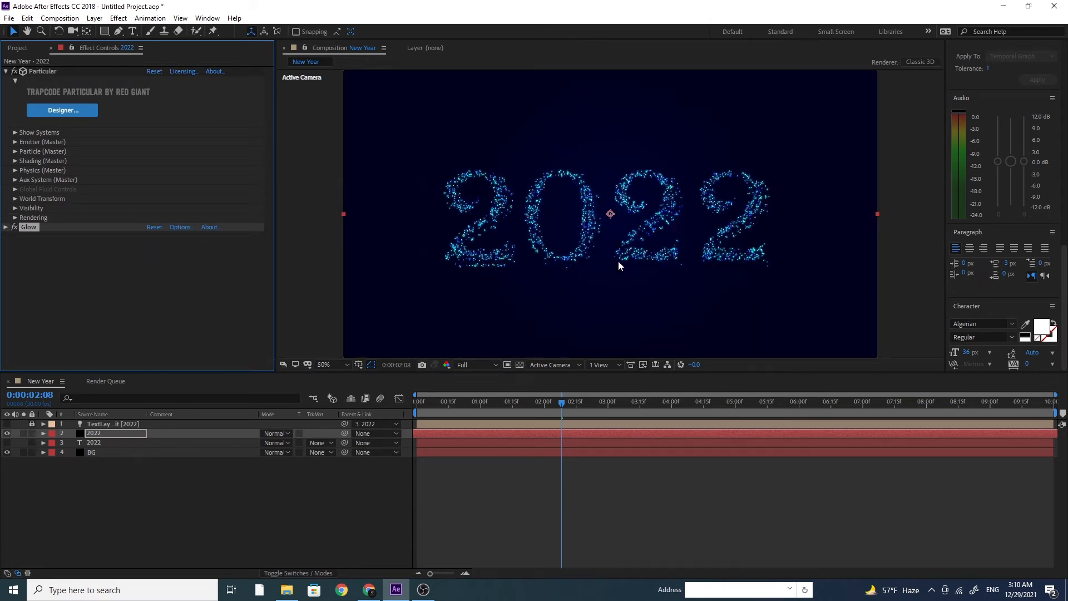
Step: Preview the glowing 2022 particle animation from the start of the composition and stop playback
drag(532, 408, 396, 416)
key(space)
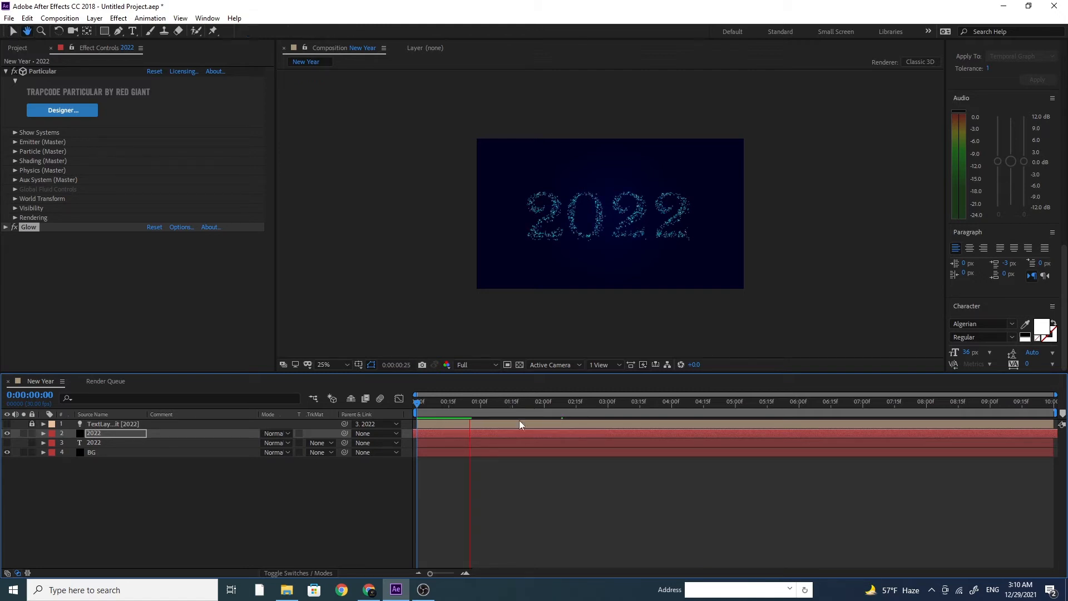
key(space)
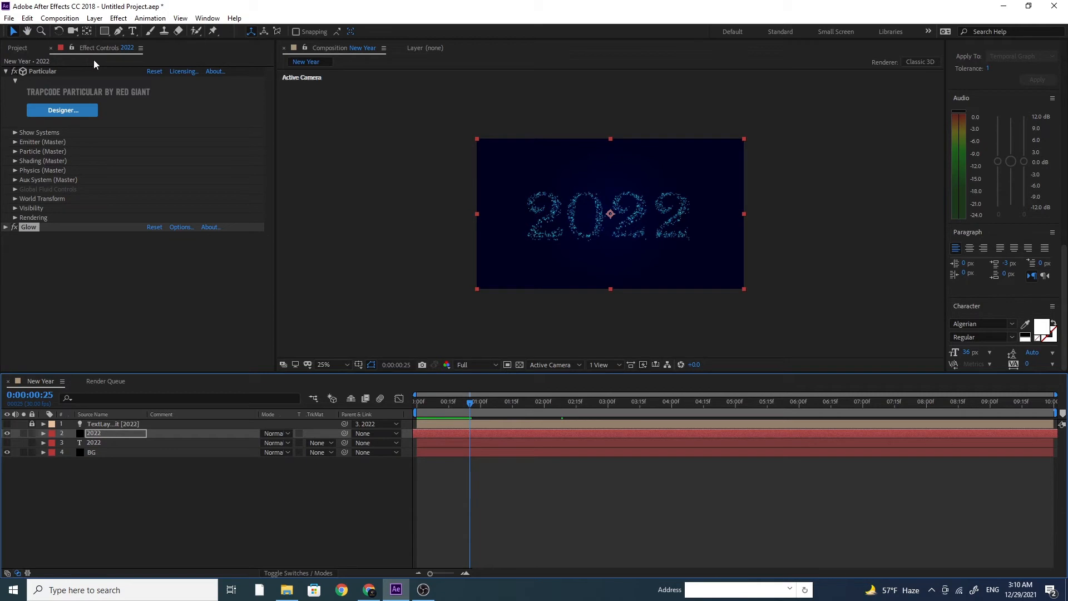
Step: Create a black composition-sized solid named Fireworks
click(95, 18)
mouse_move(106, 32)
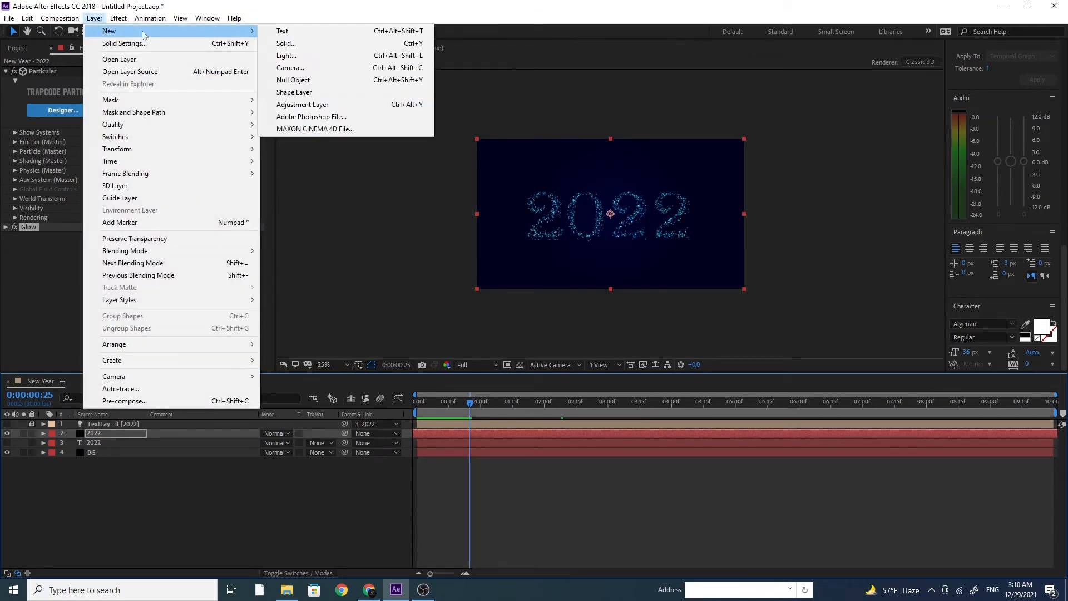
click(302, 47)
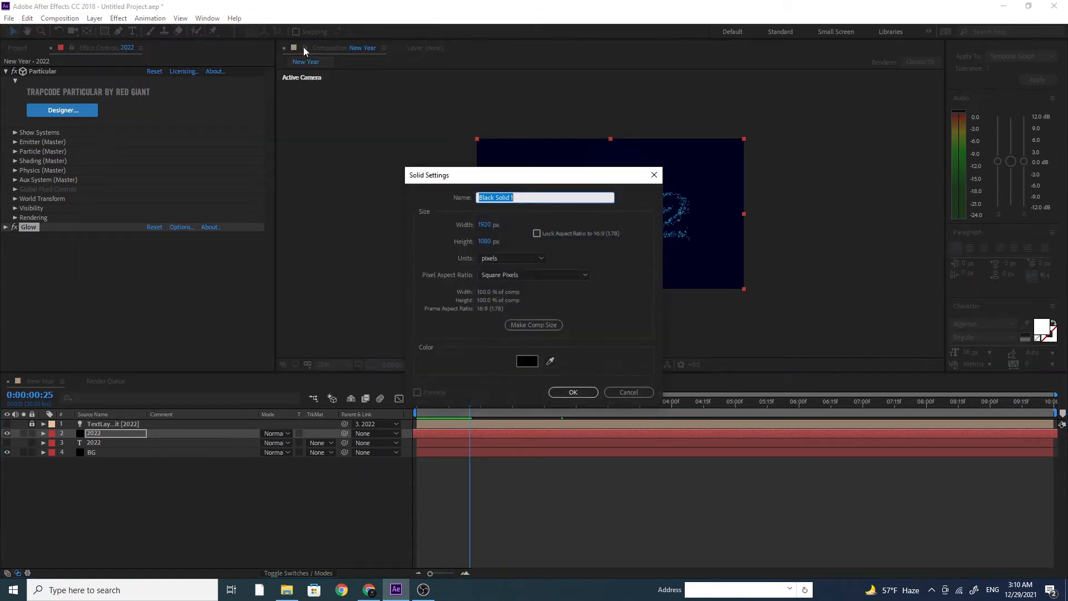
text(Fireworks)
click(537, 327)
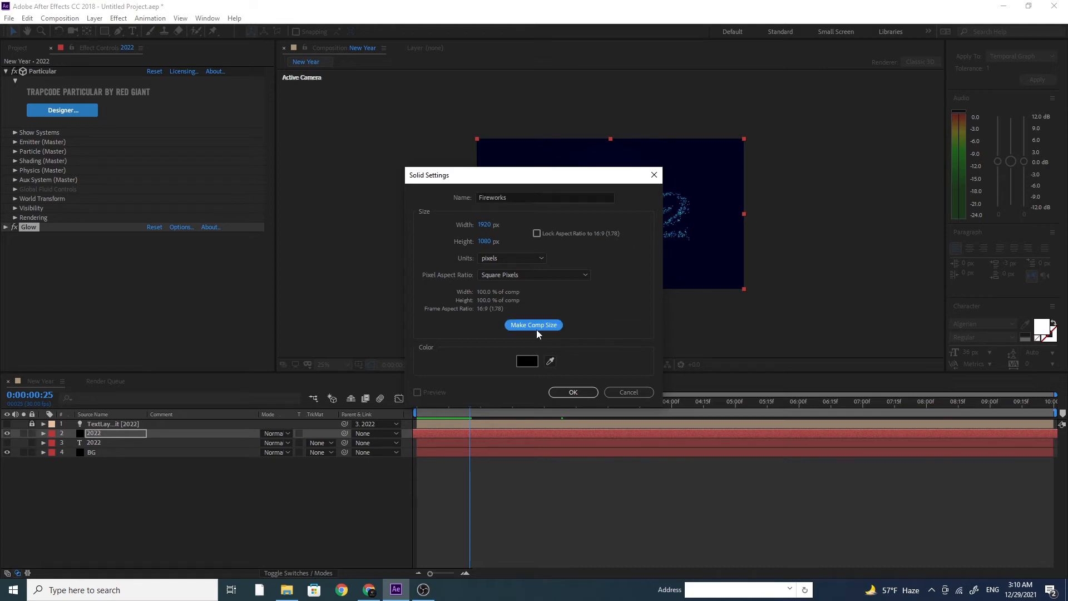
click(560, 392)
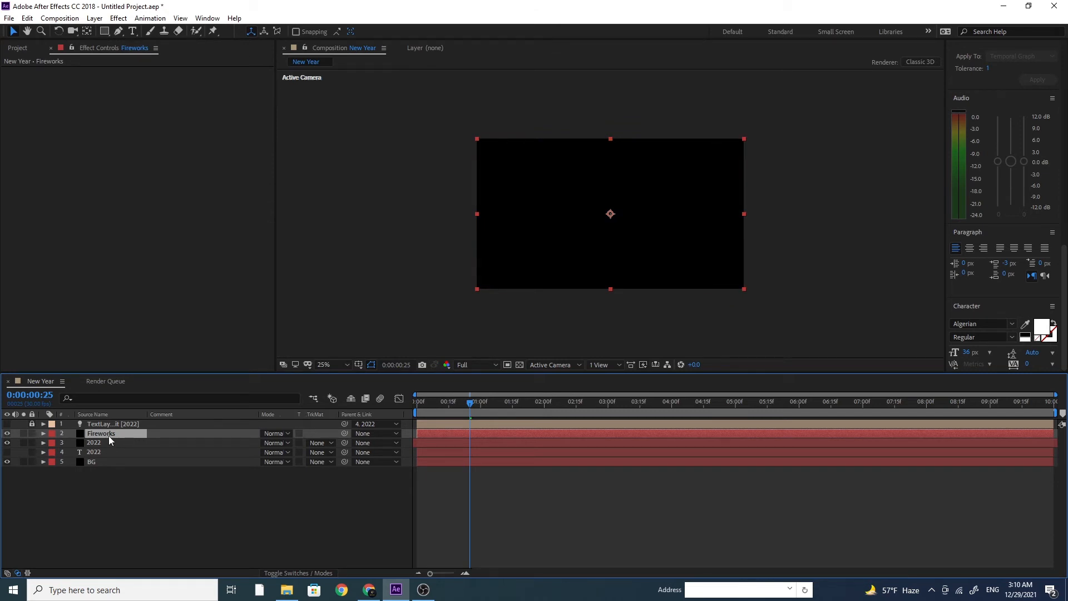
Step: Apply the RG Trapcode Particular effect to the Fireworks solid and scrub to 0:00:02:04
click(119, 18)
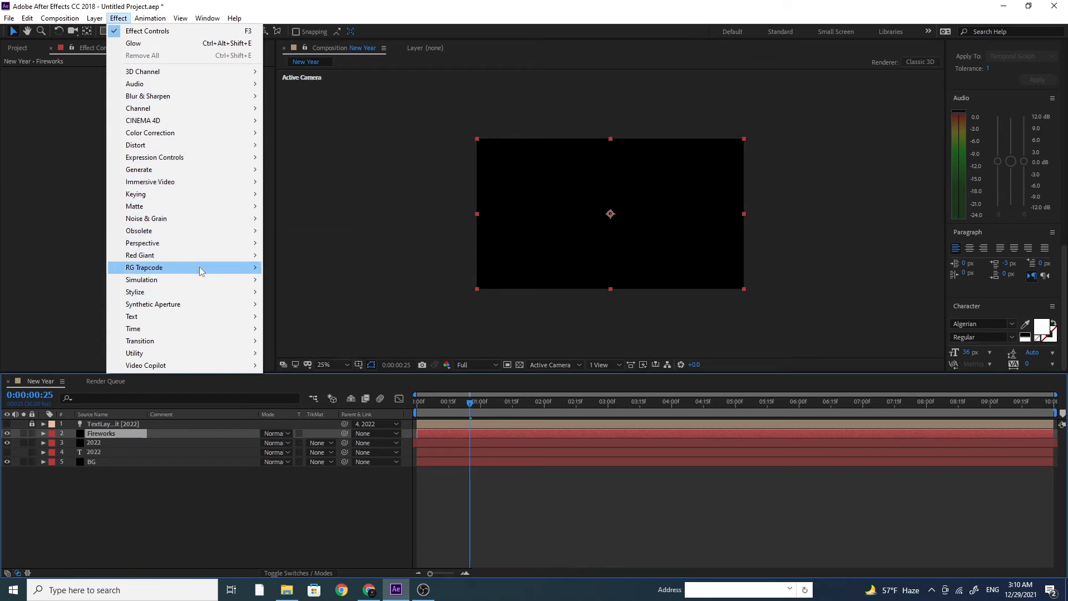
mouse_move(199, 267)
click(316, 341)
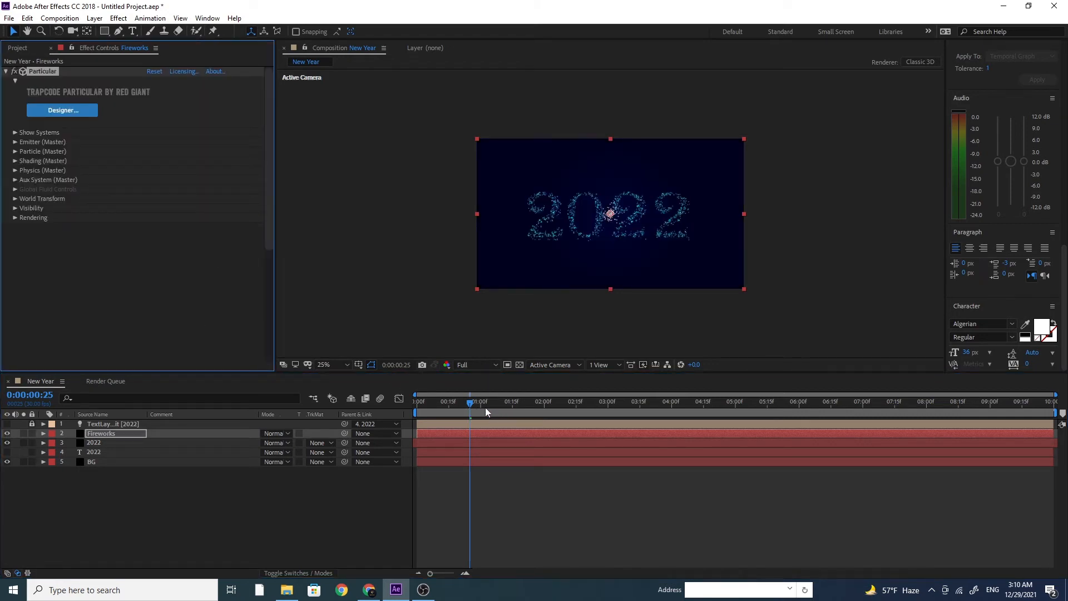
drag(486, 408, 553, 406)
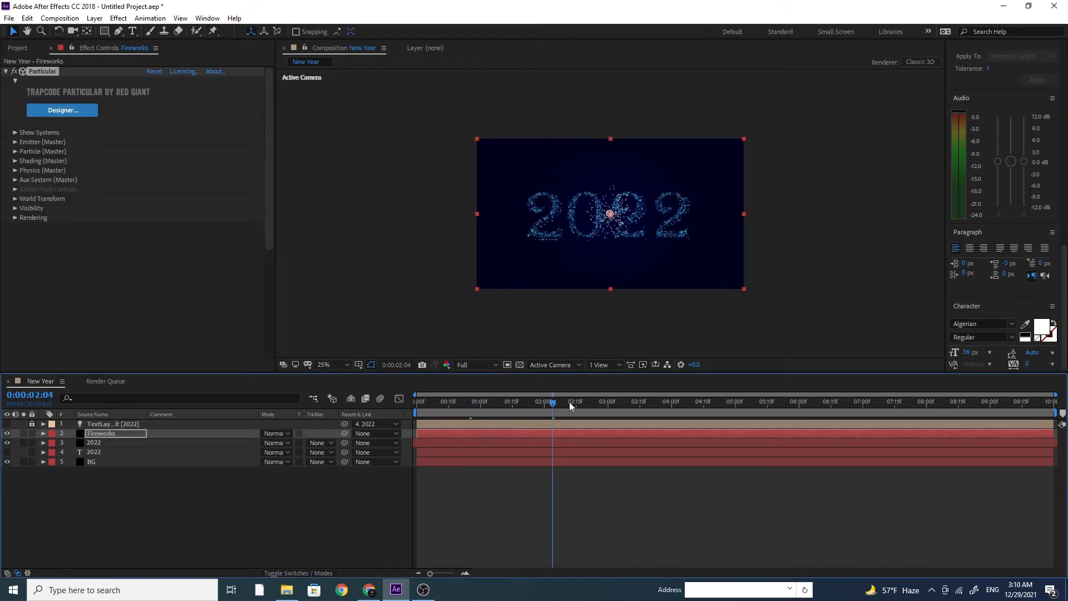
Step: Open Particular's Designer for the Fireworks layer and show its preset library
click(15, 134)
click(16, 134)
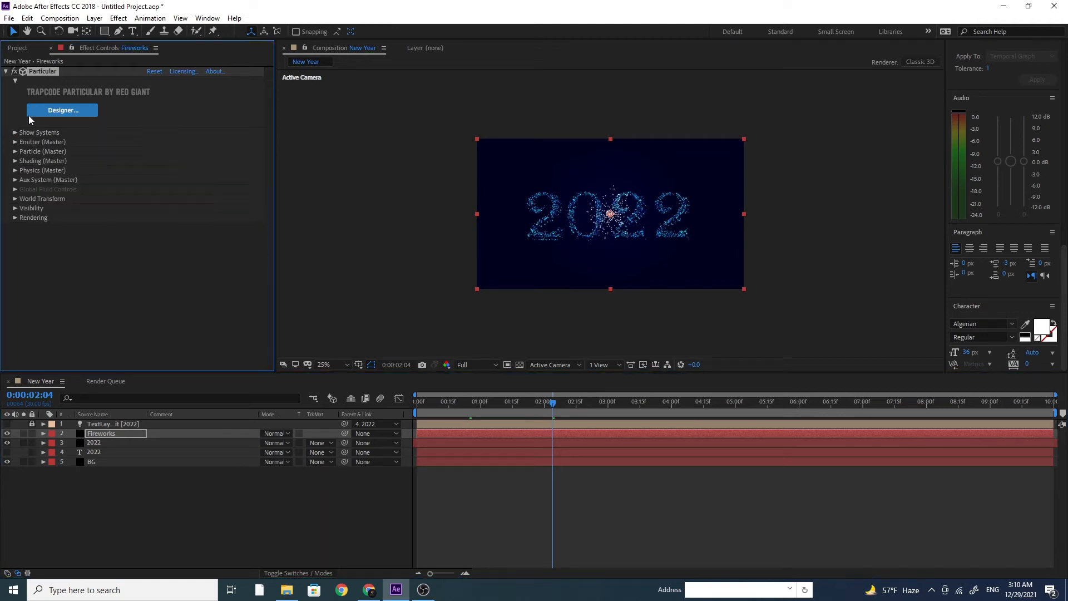
click(62, 110)
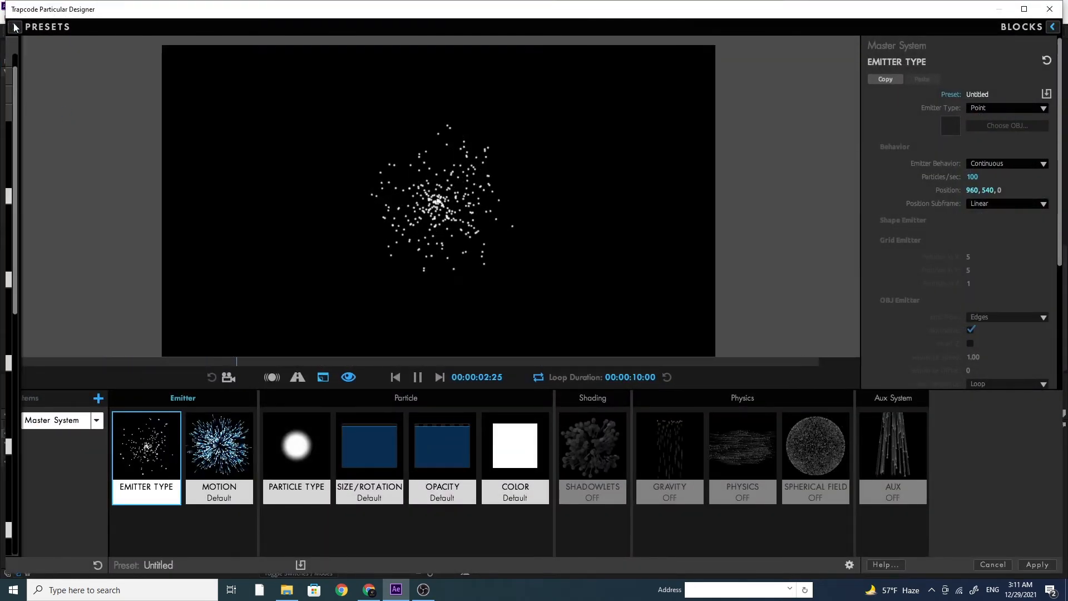
click(15, 27)
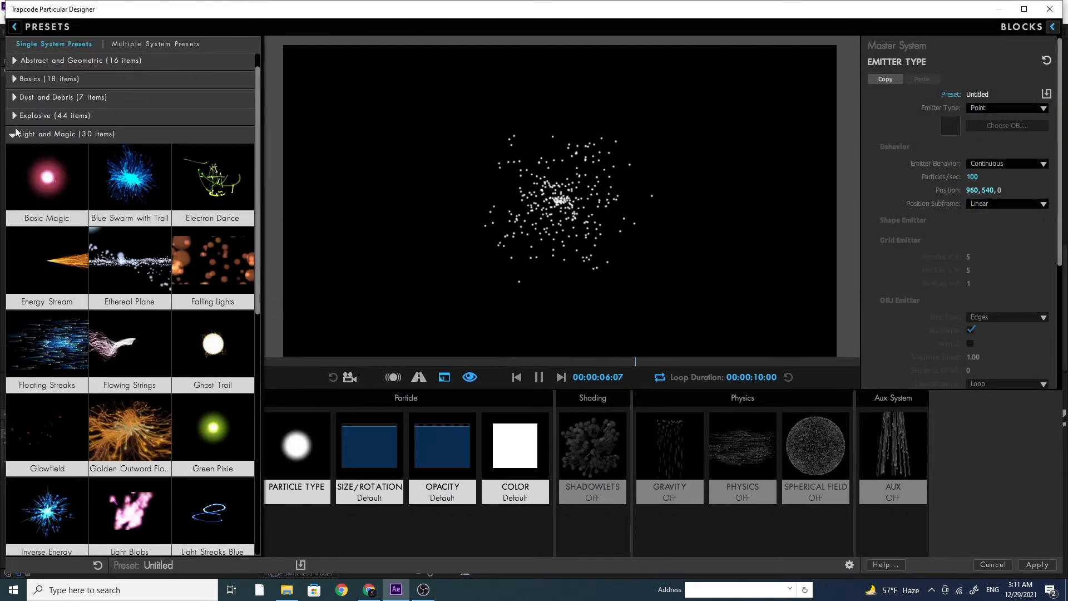
Step: Browse the Light and Magic, Nature, Motion Graphics, Explosive, and Dust and Debris presets for a fireworks-like effect
mouse_move(261, 184)
mouse_down()
mouse_move(257, 311)
mouse_move(260, 195)
mouse_up()
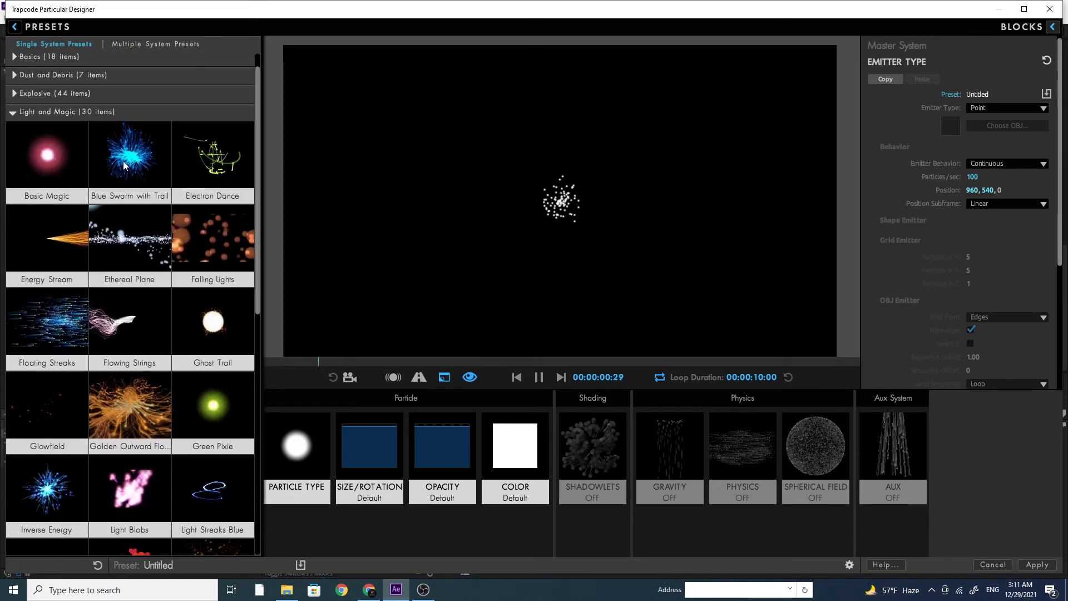
click(12, 113)
click(13, 172)
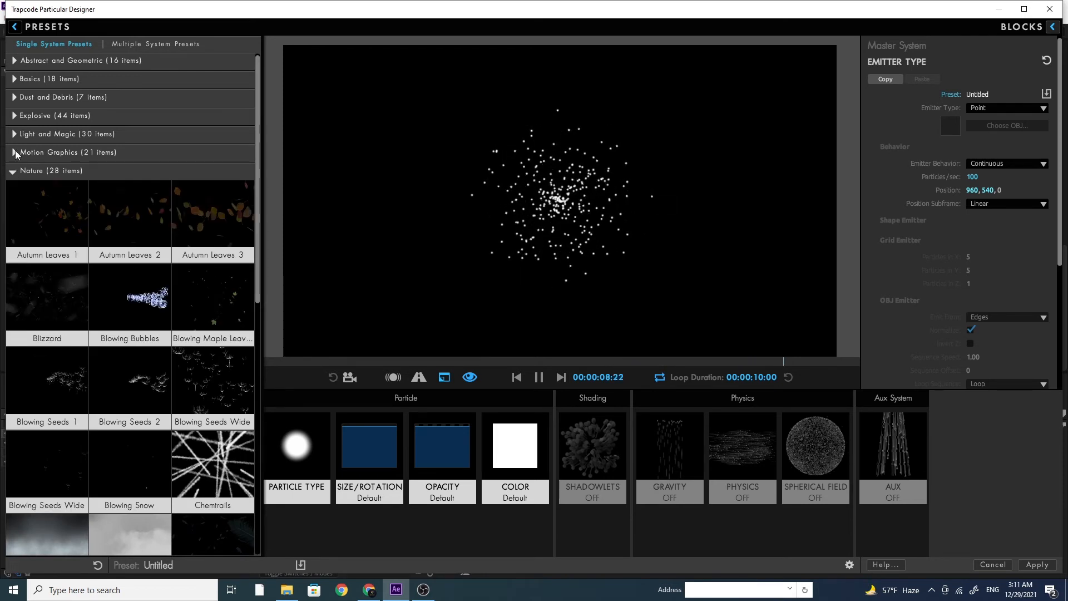
click(15, 152)
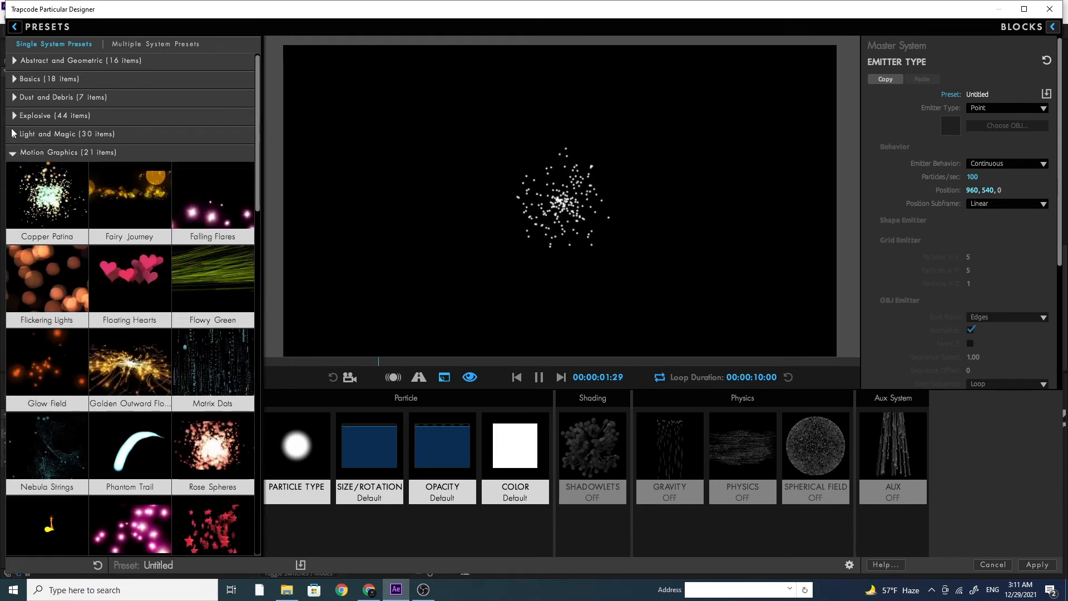
click(12, 133)
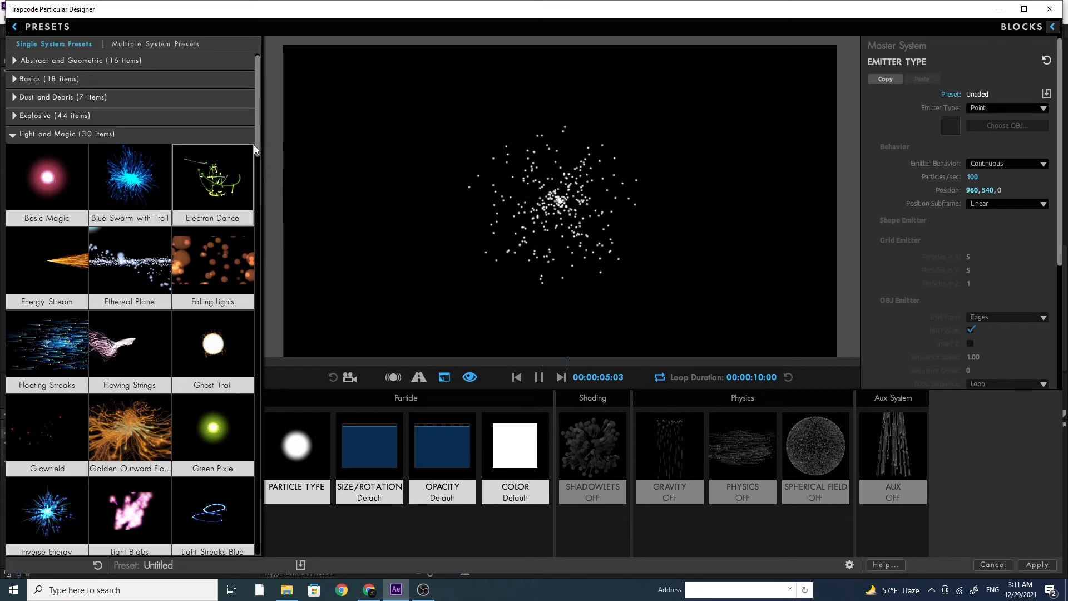
click(13, 116)
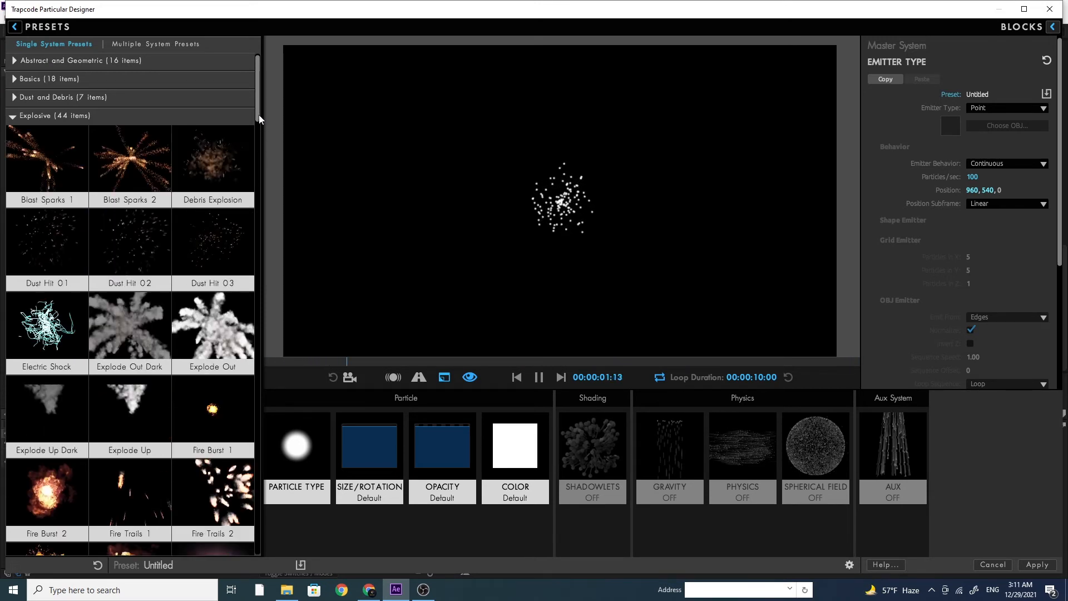
drag(258, 118, 269, 95)
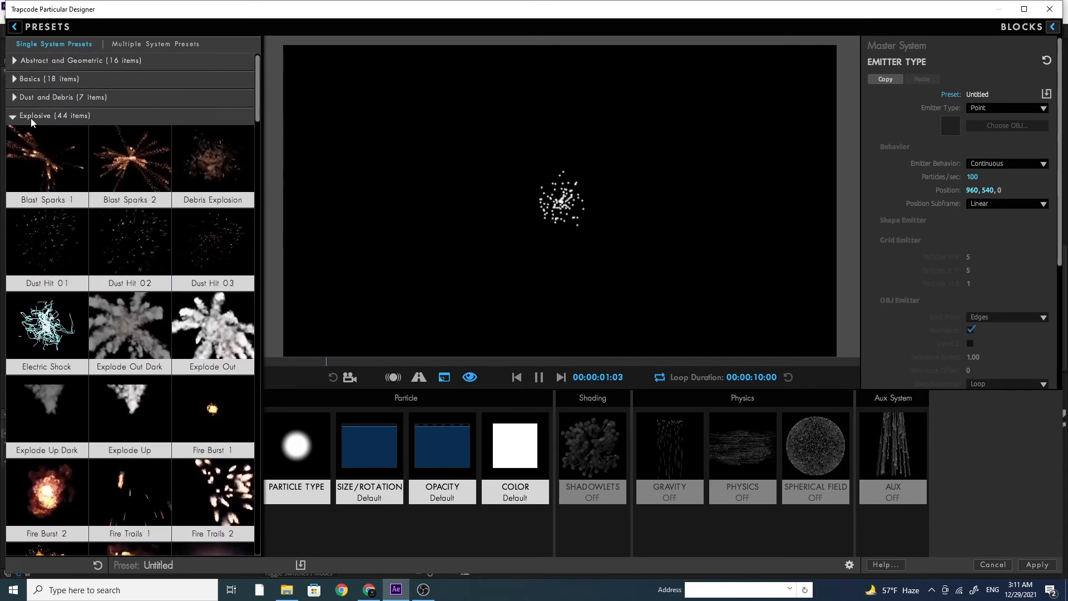
click(15, 98)
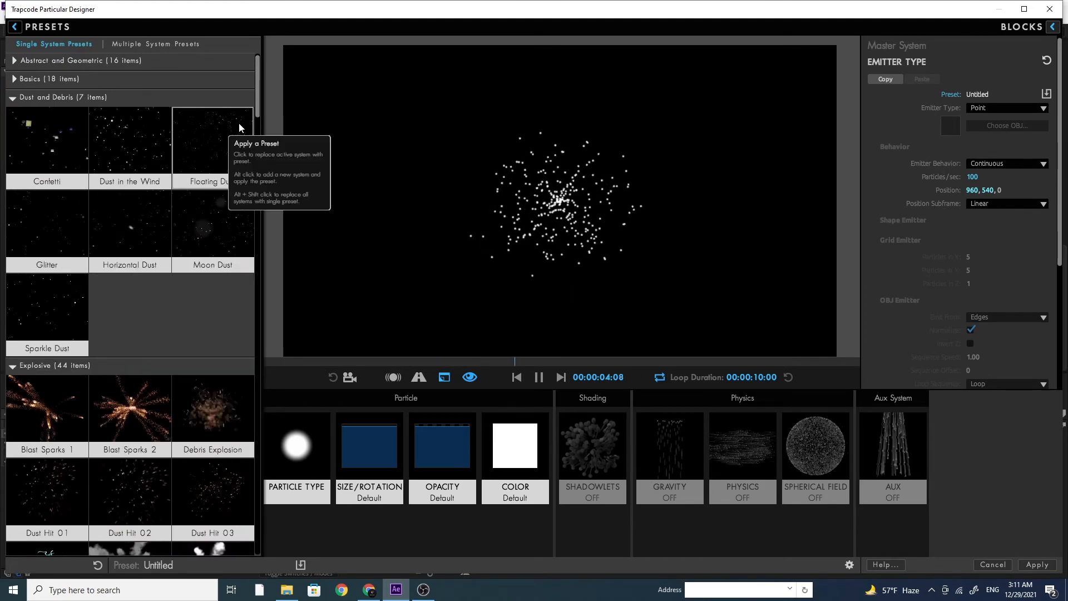
drag(262, 109, 251, 81)
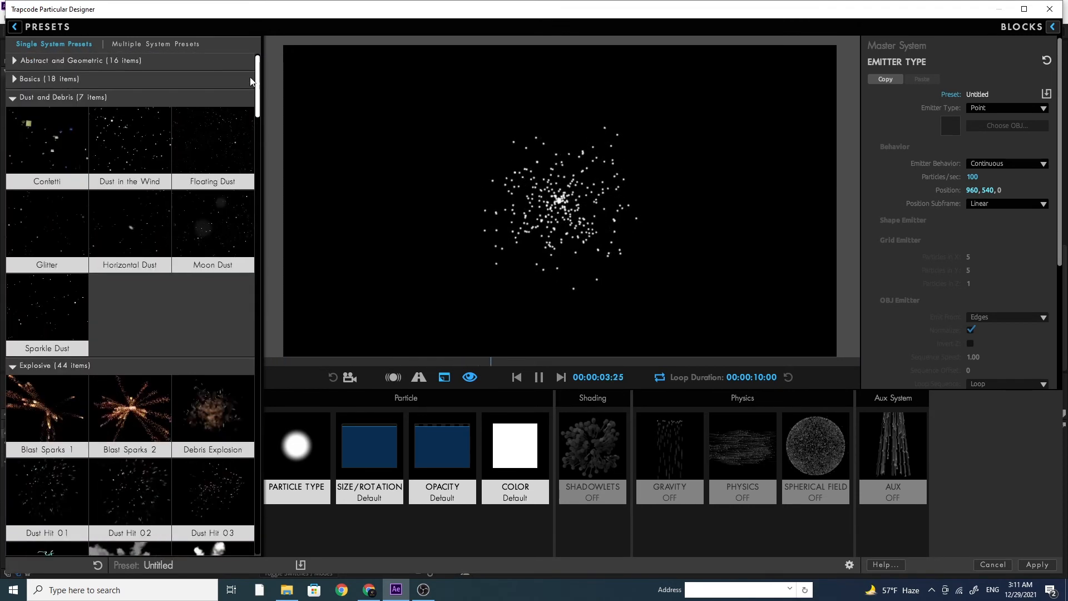
Step: Try the explosion presets in the Basics category and apply Explosion Trail with Gravity to the Fireworks layer
click(13, 79)
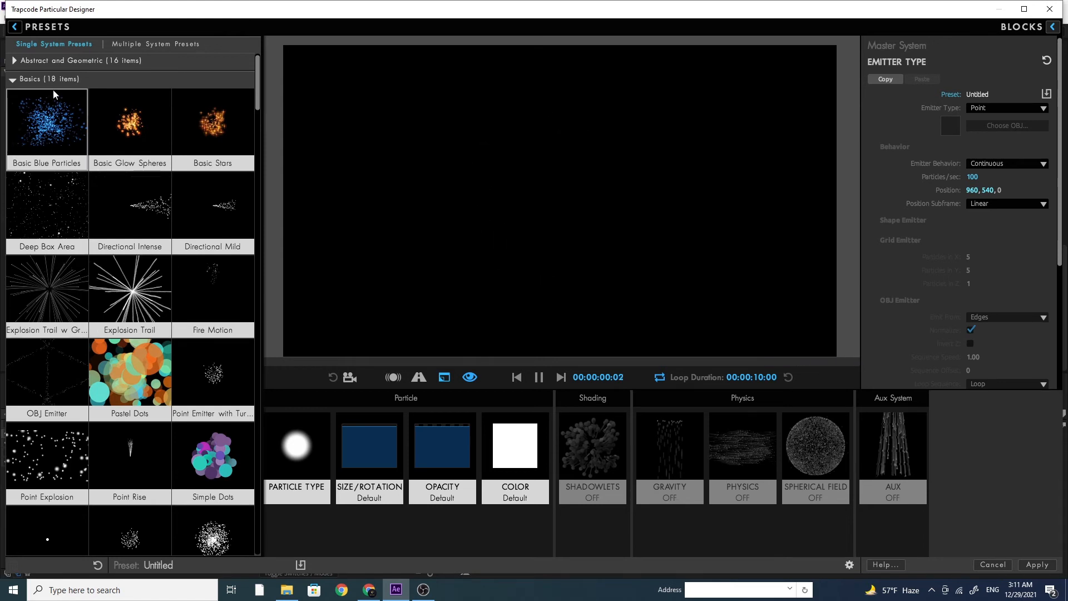
click(47, 285)
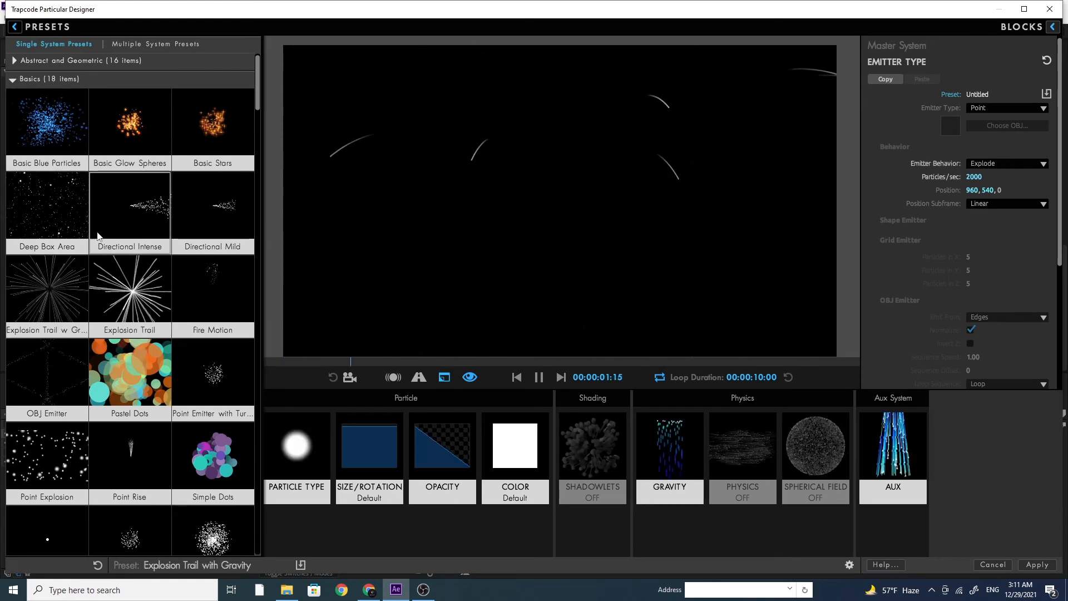
click(114, 278)
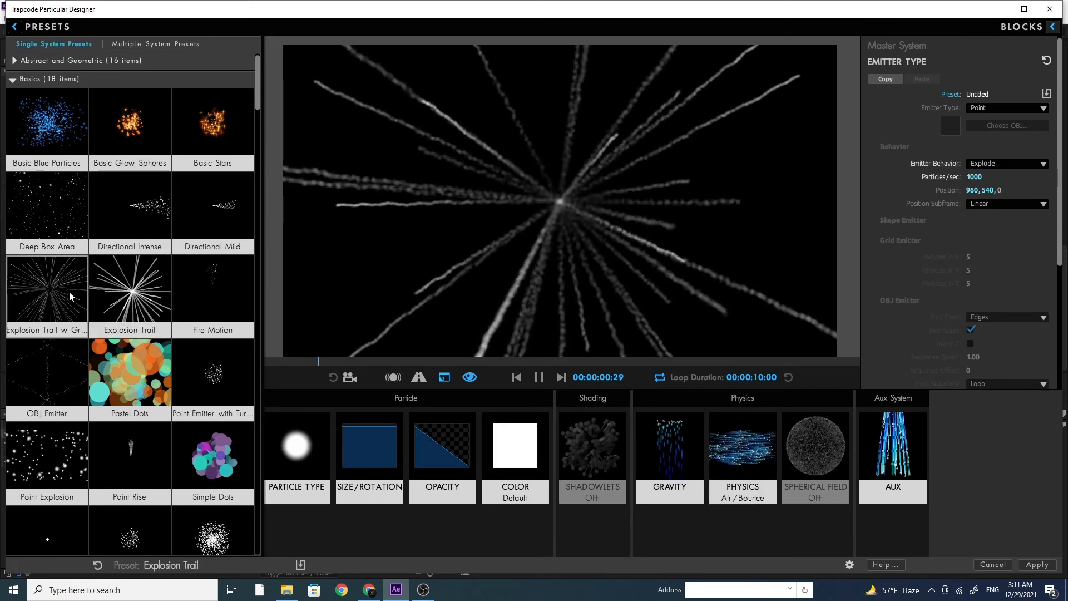
click(51, 292)
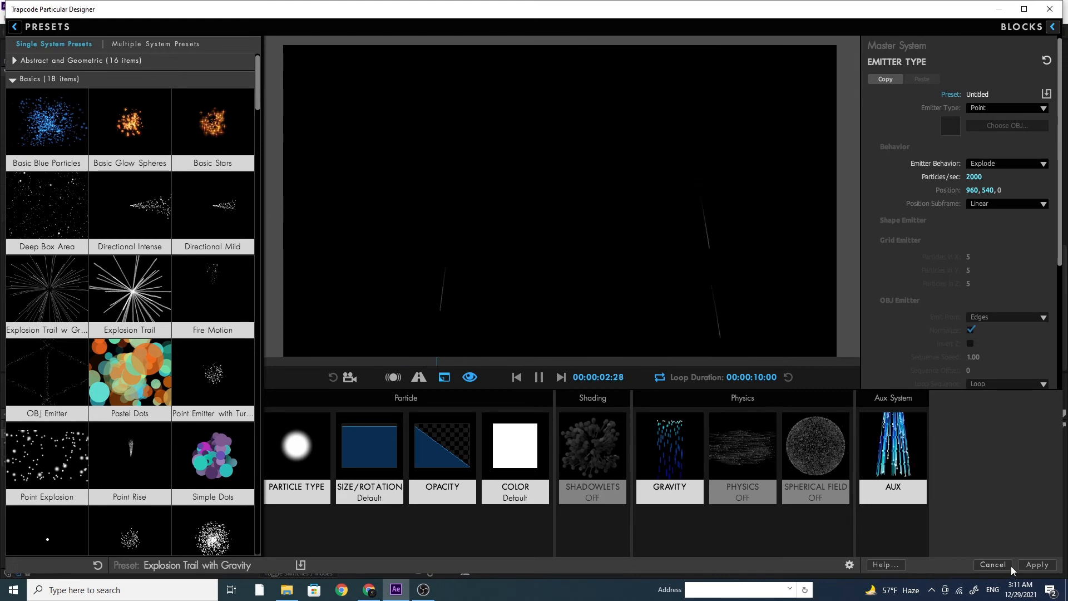
click(1036, 565)
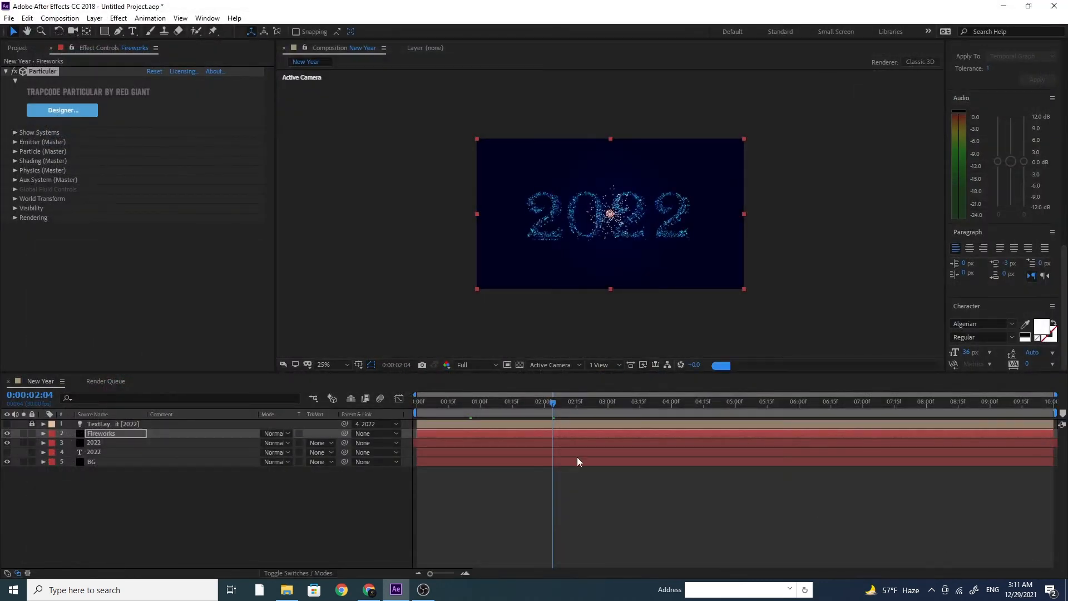
Step: Preview the fireworks burst from the start of the composition and scrub to 0:00:00:17
drag(552, 402, 404, 410)
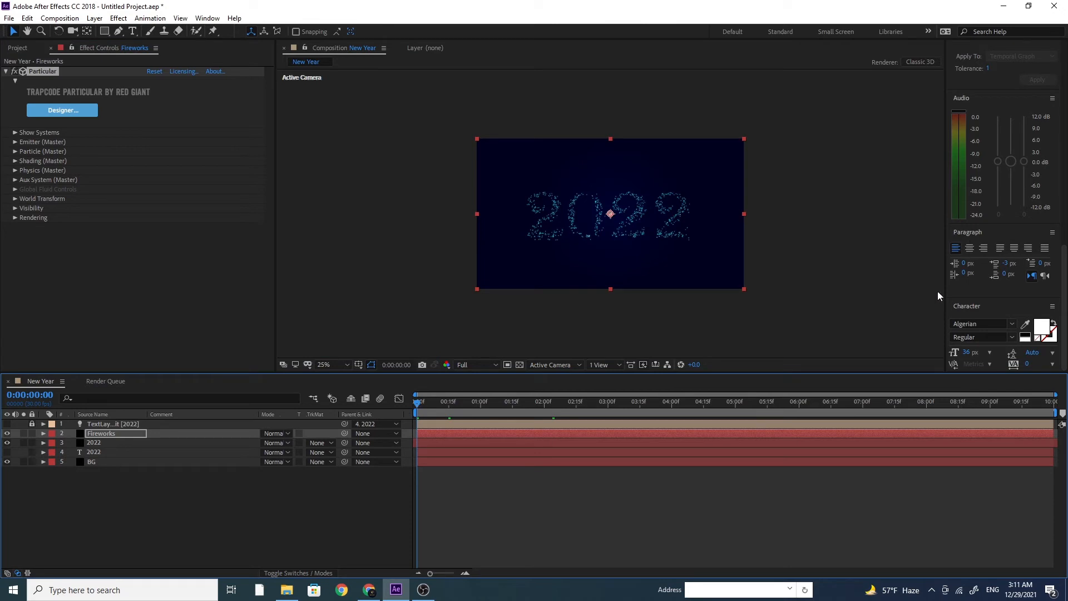
scroll(1007, 307, up, 5)
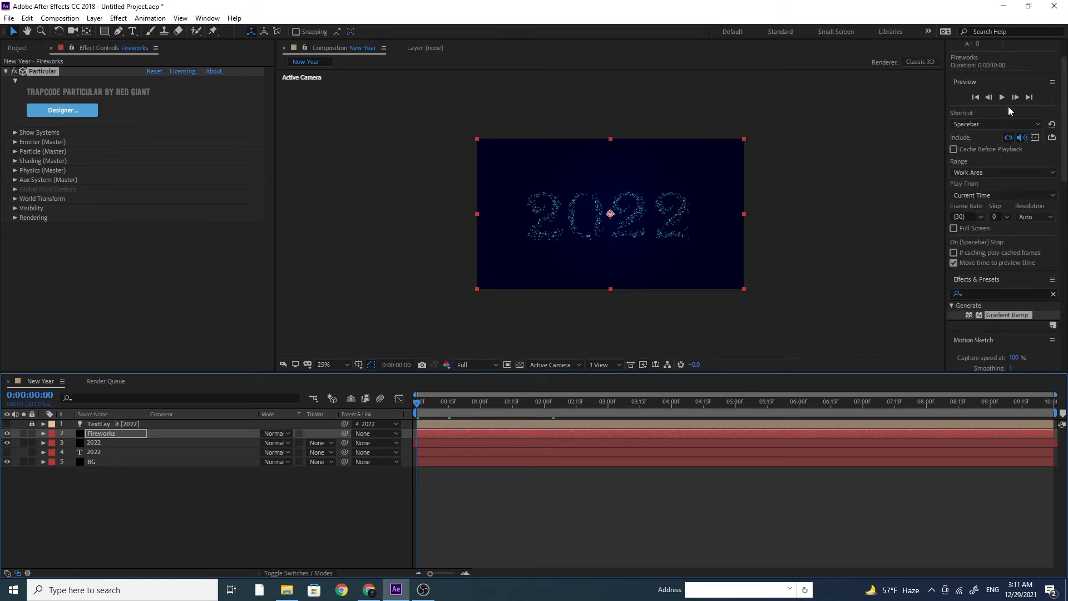
click(1002, 97)
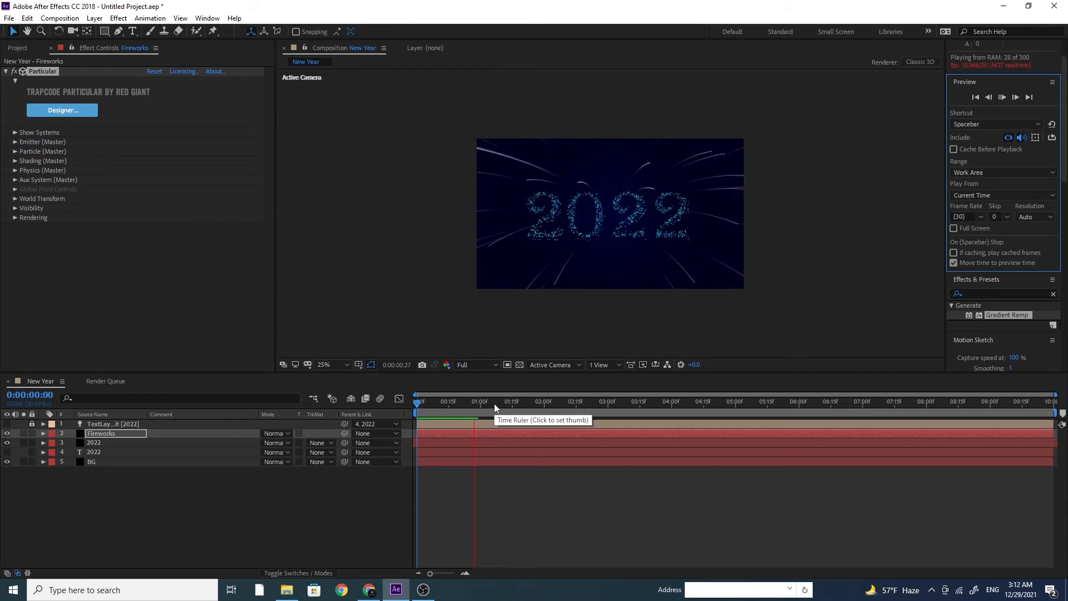
drag(471, 402, 452, 408)
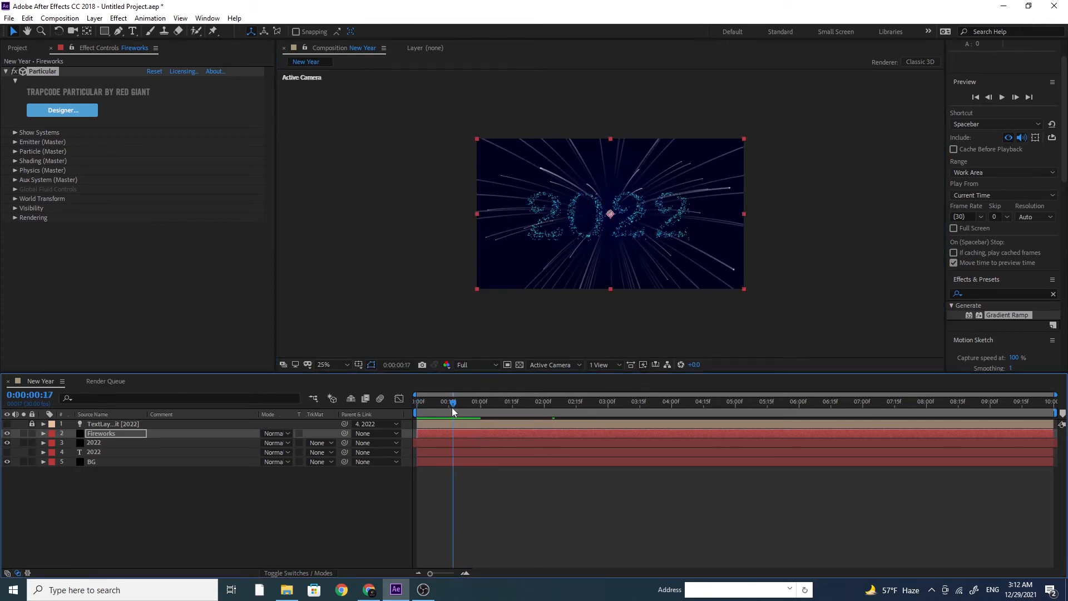
Step: Set the Fireworks layer's Particular particle Set Color option to Over Life
click(105, 435)
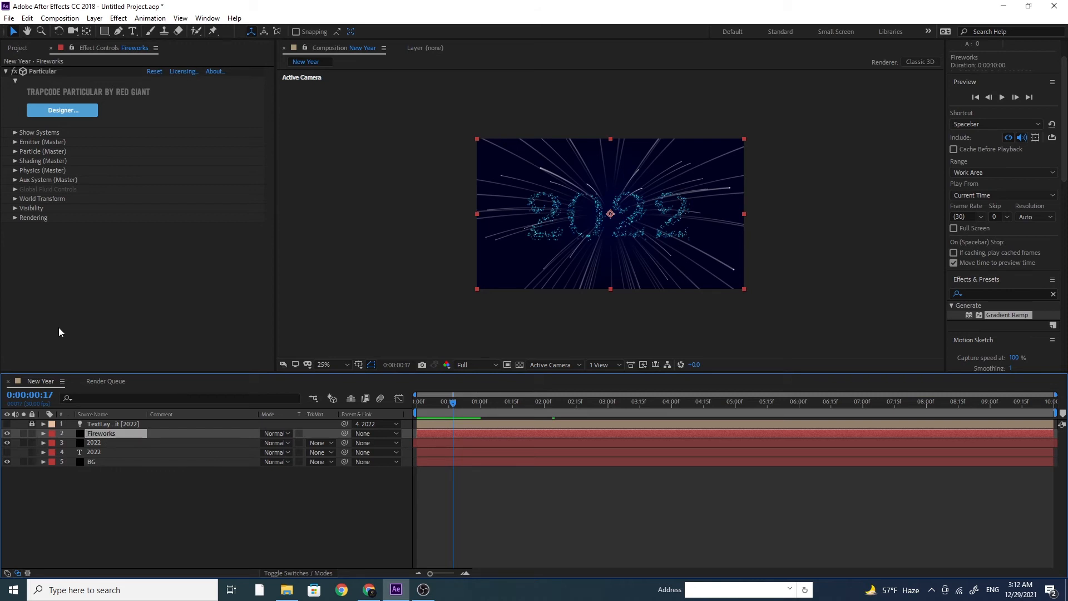
click(17, 152)
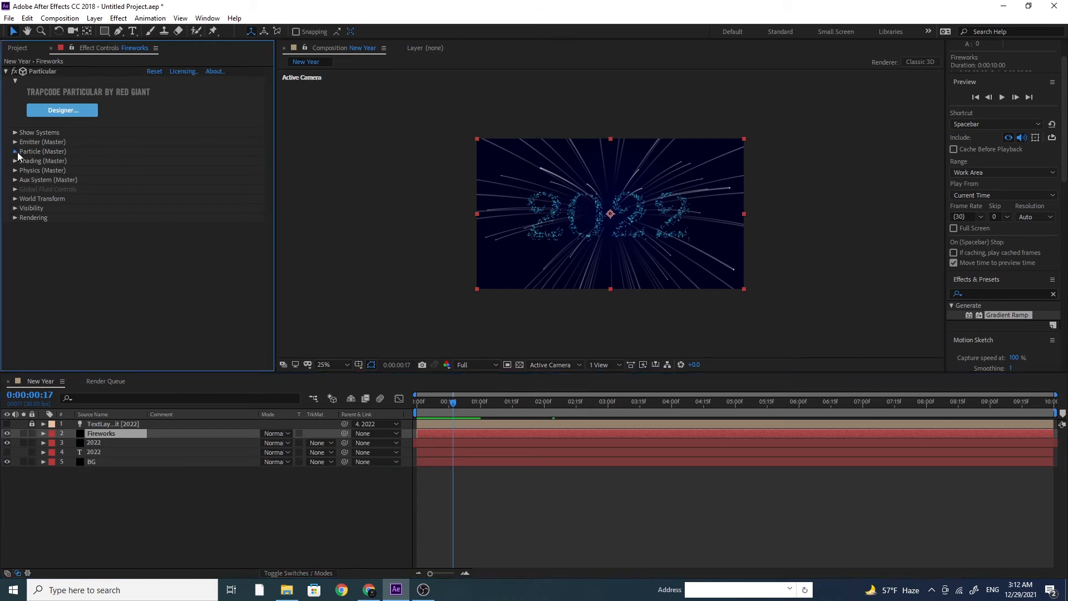
click(17, 152)
click(207, 291)
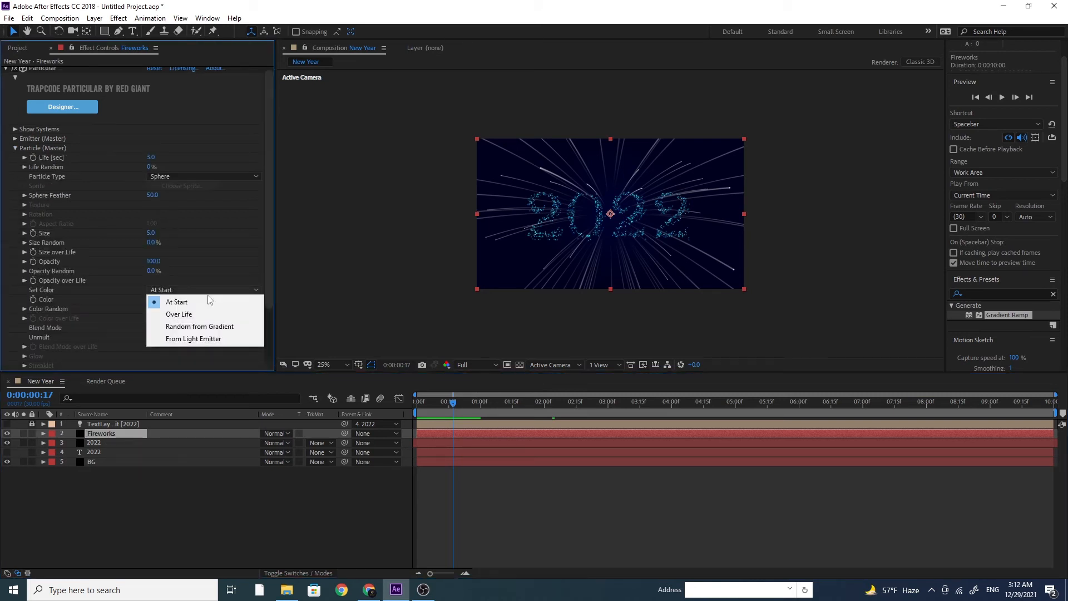
click(208, 314)
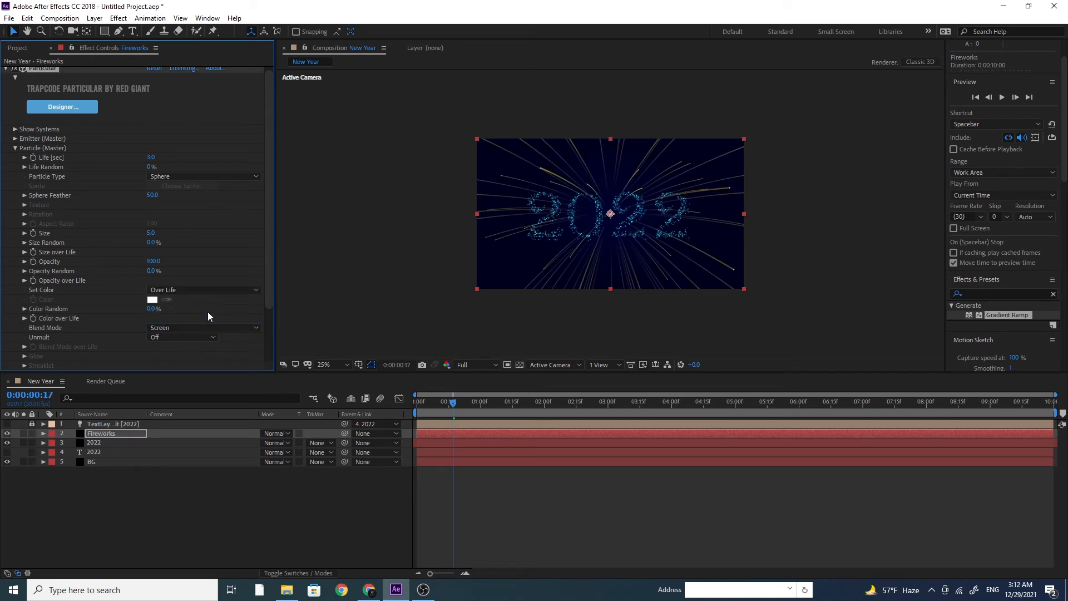
Step: Apply the white-cyan-blue gradient preset to Color over Life and set its start colour to blue 0000FF
click(24, 318)
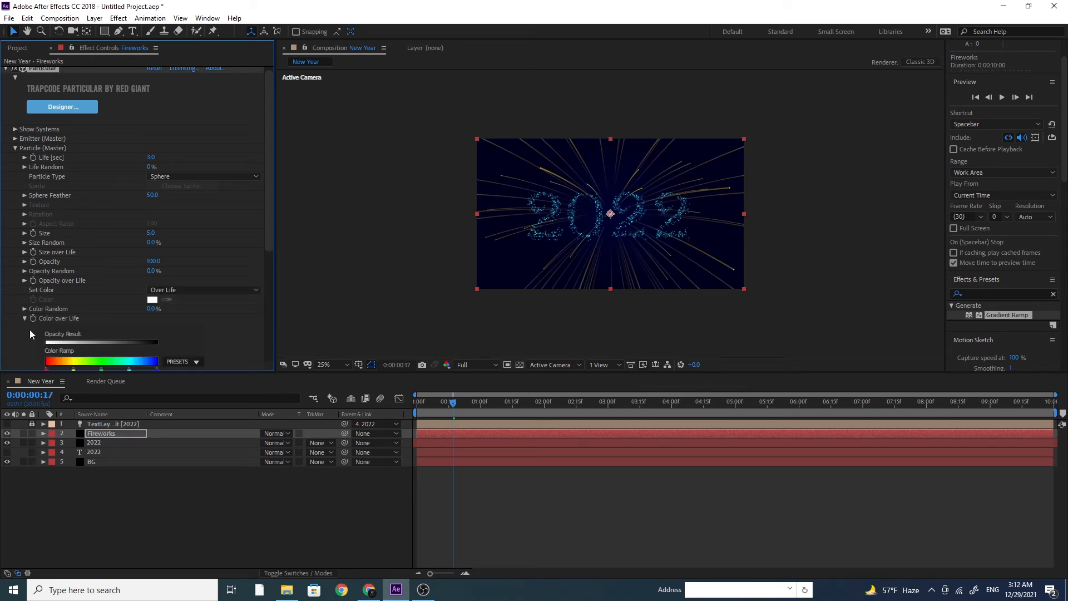
click(190, 296)
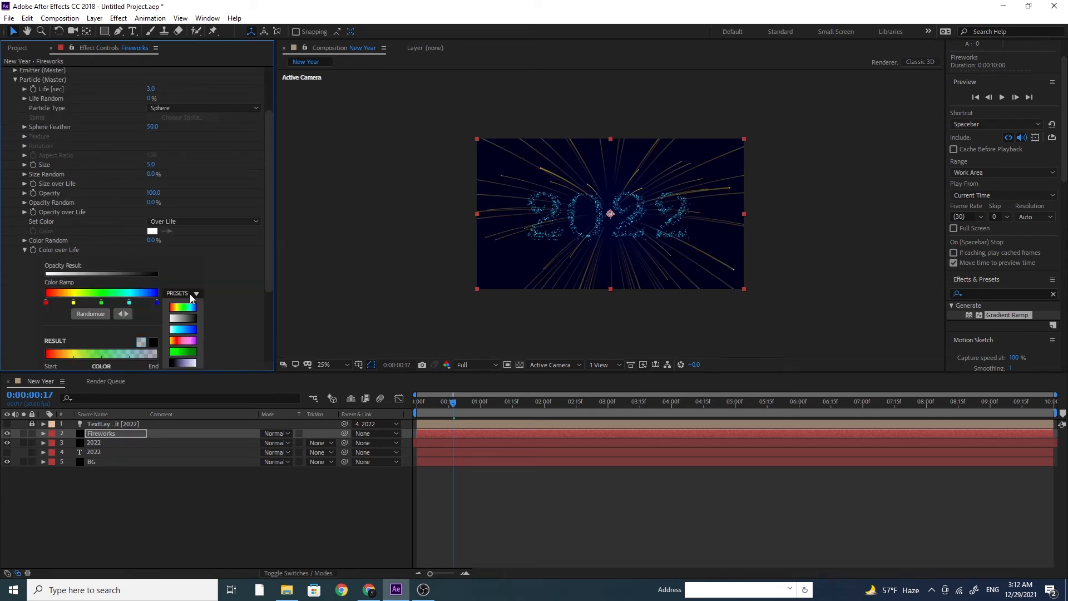
click(191, 331)
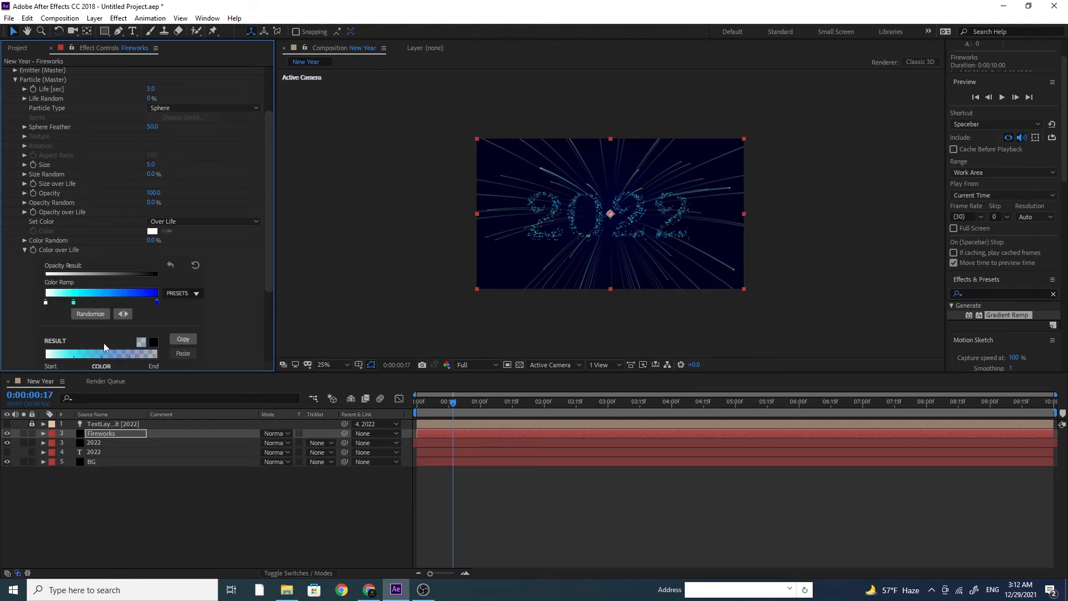
double_click(45, 302)
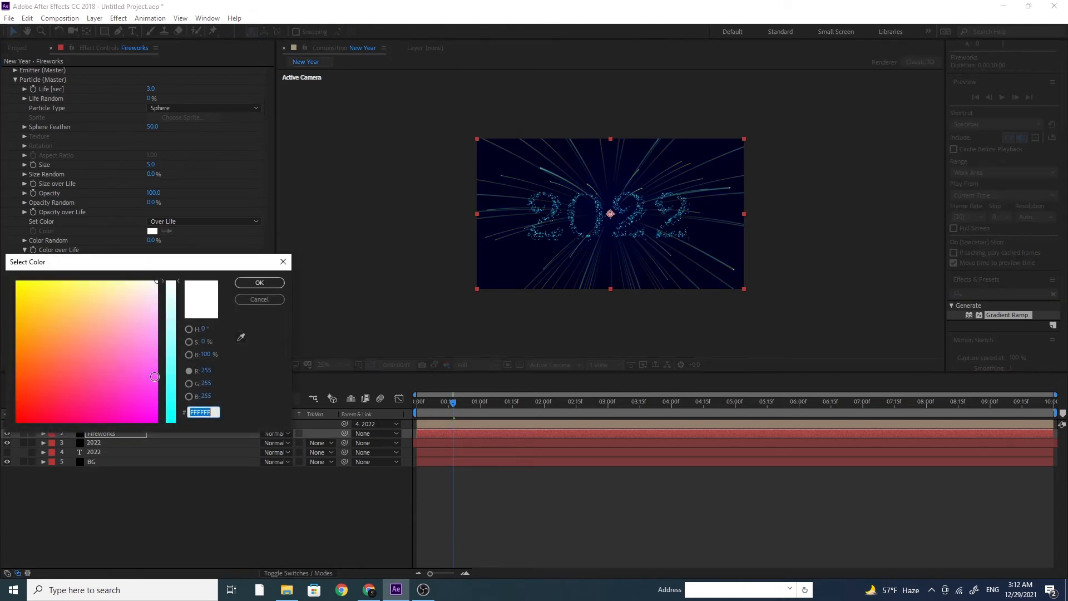
mouse_move(174, 391)
mouse_down()
mouse_move(172, 424)
mouse_move(120, 431)
mouse_move(162, 427)
mouse_up()
click(259, 282)
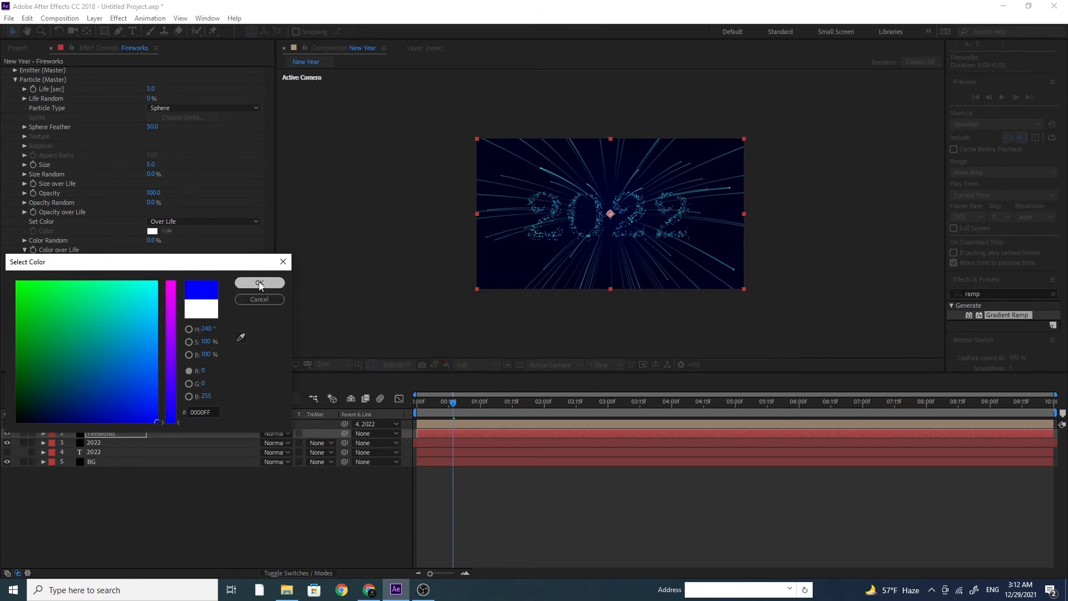
Step: Preview the recoloured fireworks twice from the start of the composition and stop playback
drag(453, 403, 387, 414)
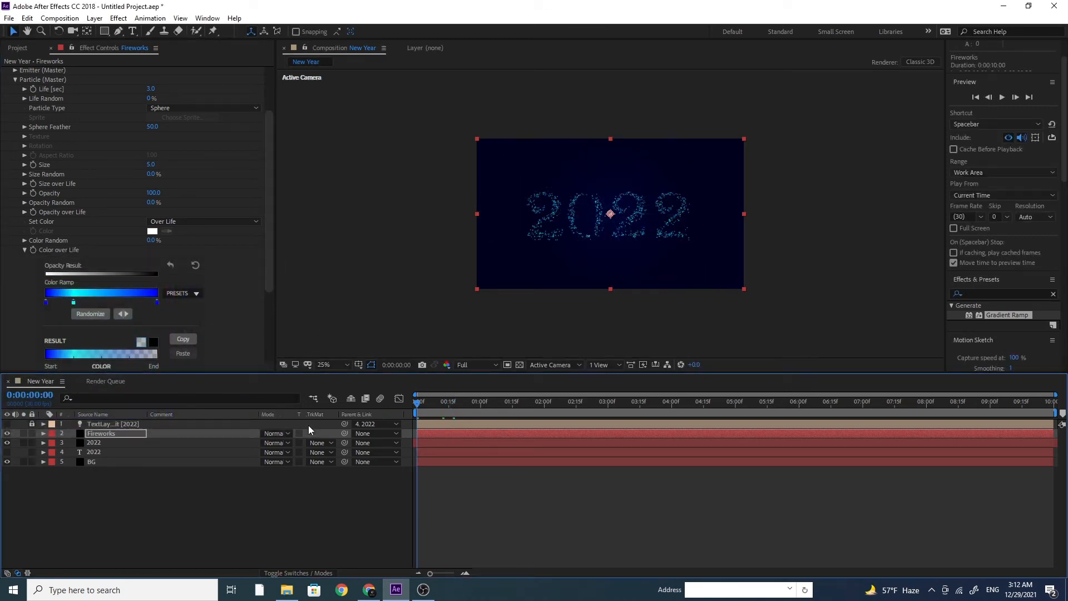
key(space)
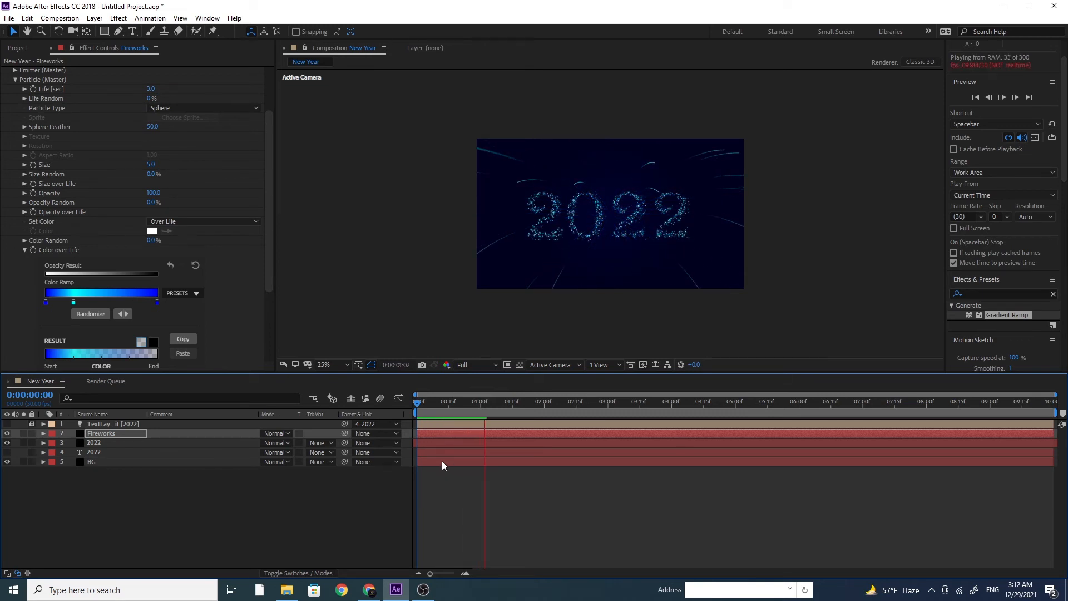
key(space)
drag(485, 405, 371, 414)
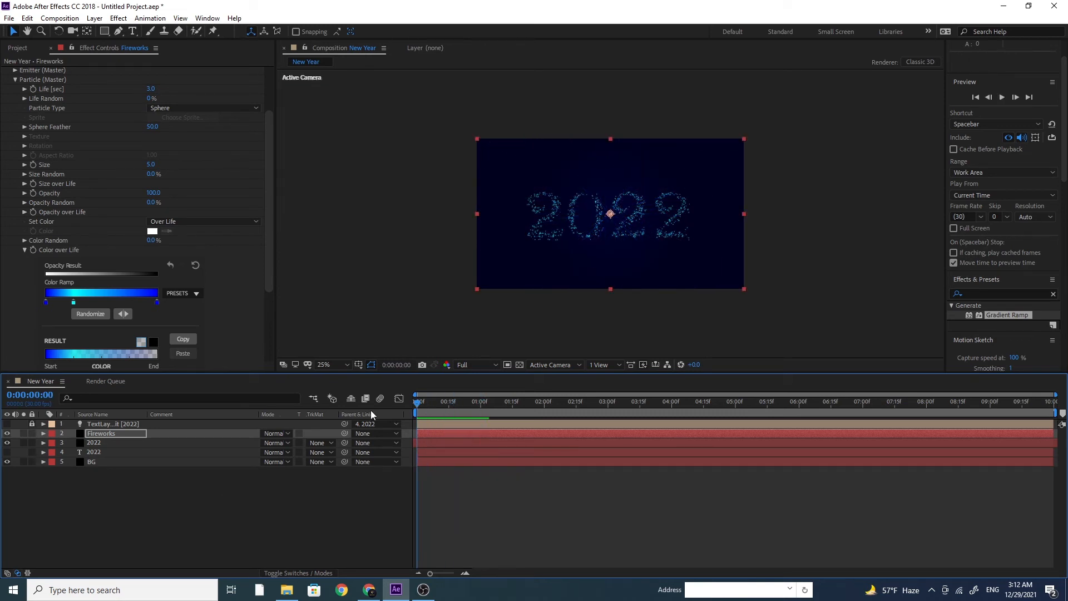
key(space)
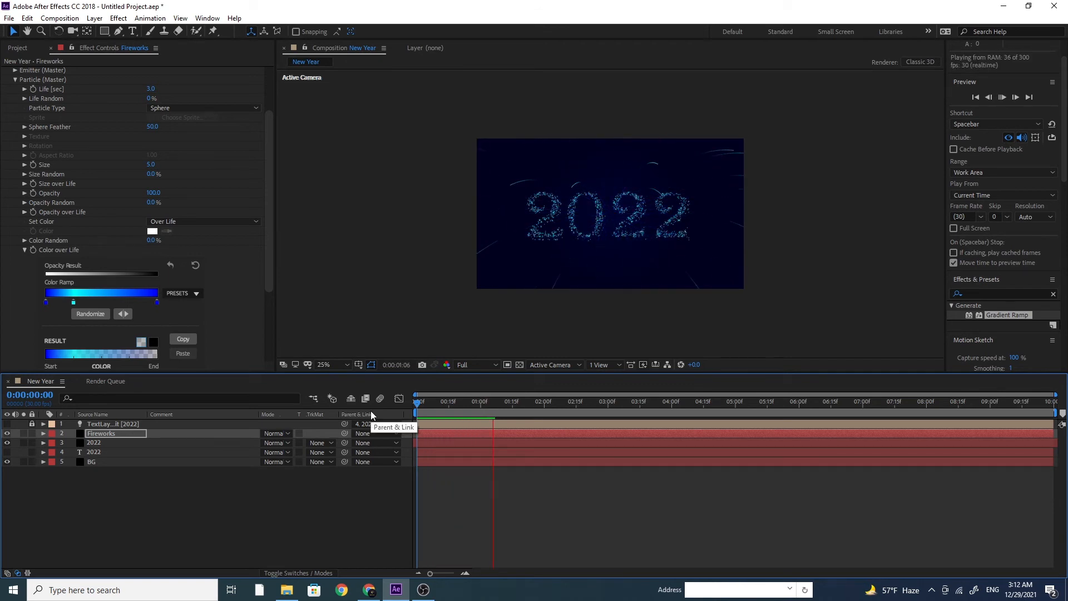
key(space)
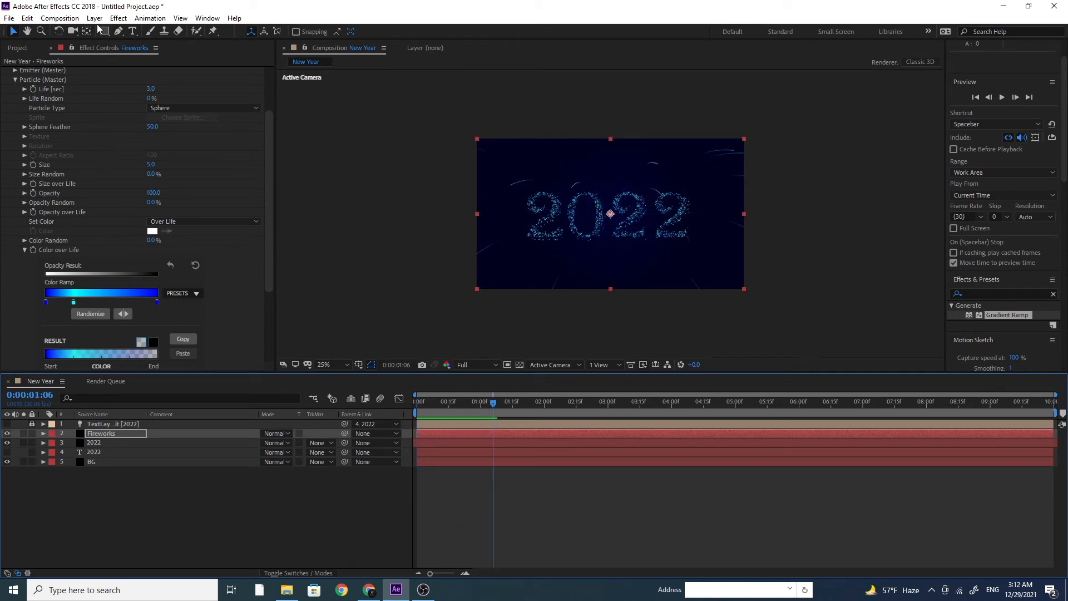
Step: Create a composition-size black solid named Particls BG and re-enable the viewer refresh
click(96, 20)
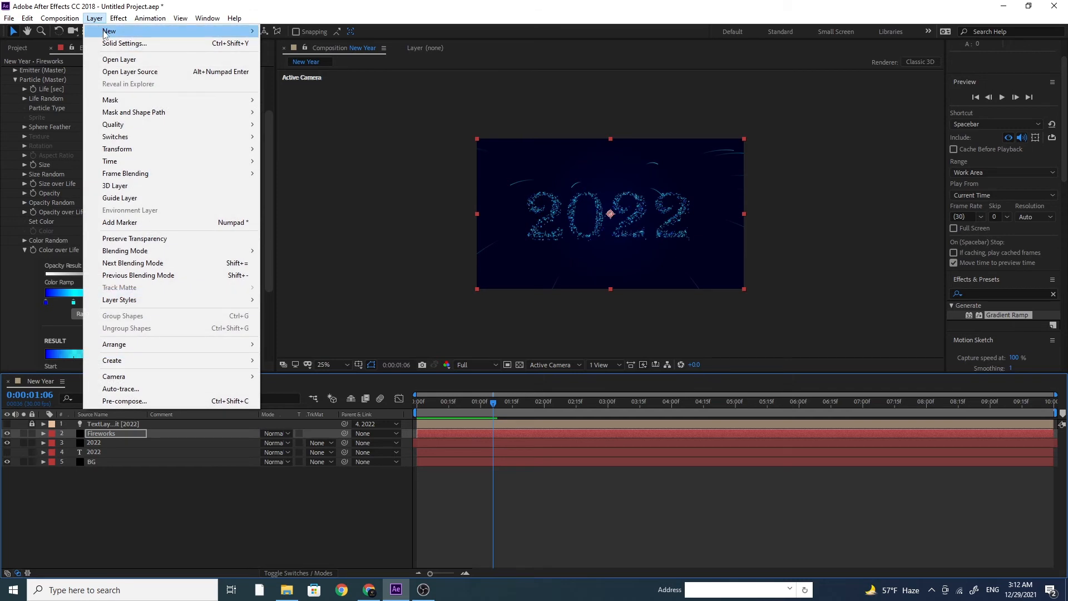
mouse_move(139, 31)
click(351, 43)
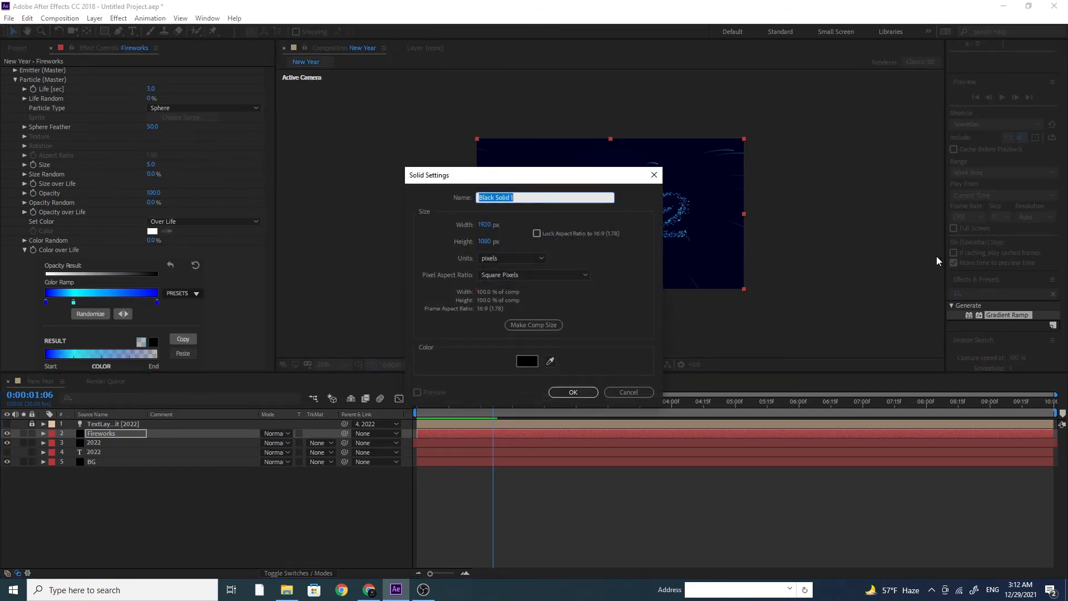
text(Particls BG)
click(547, 325)
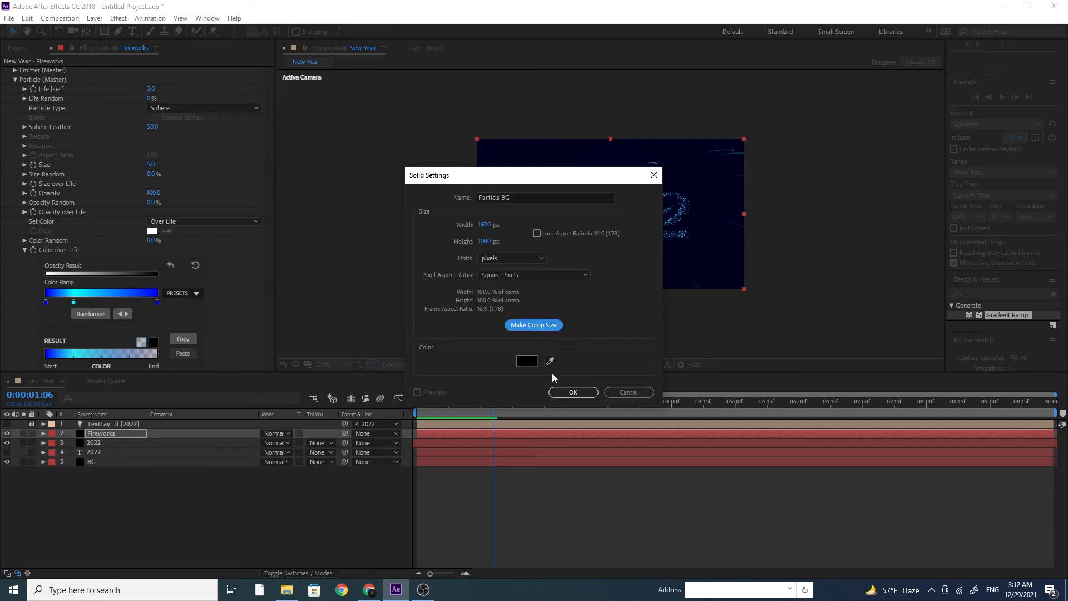
click(572, 392)
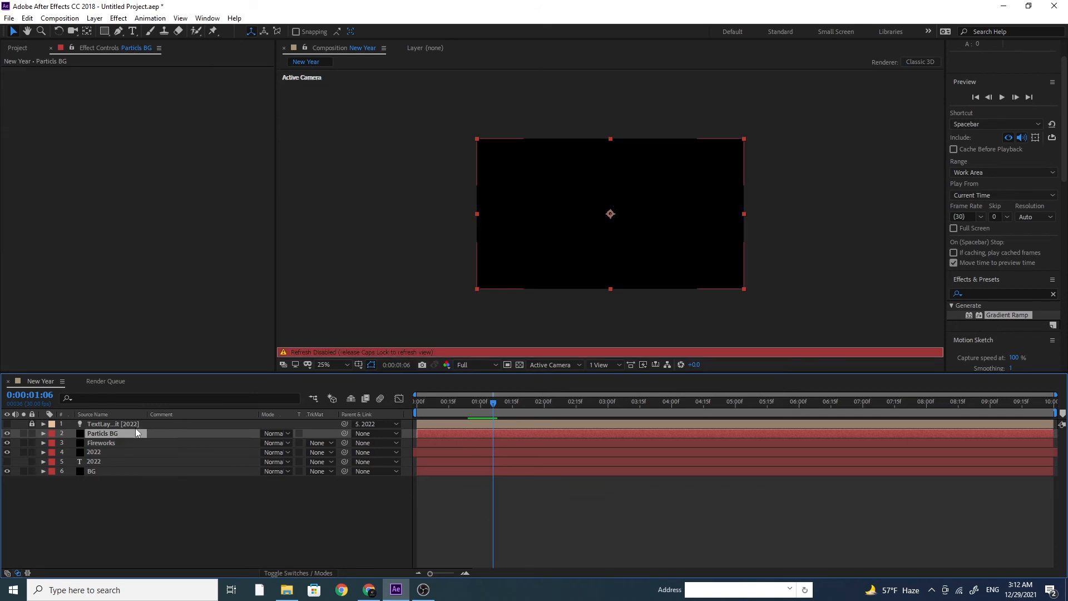
key(Caps_Lock)
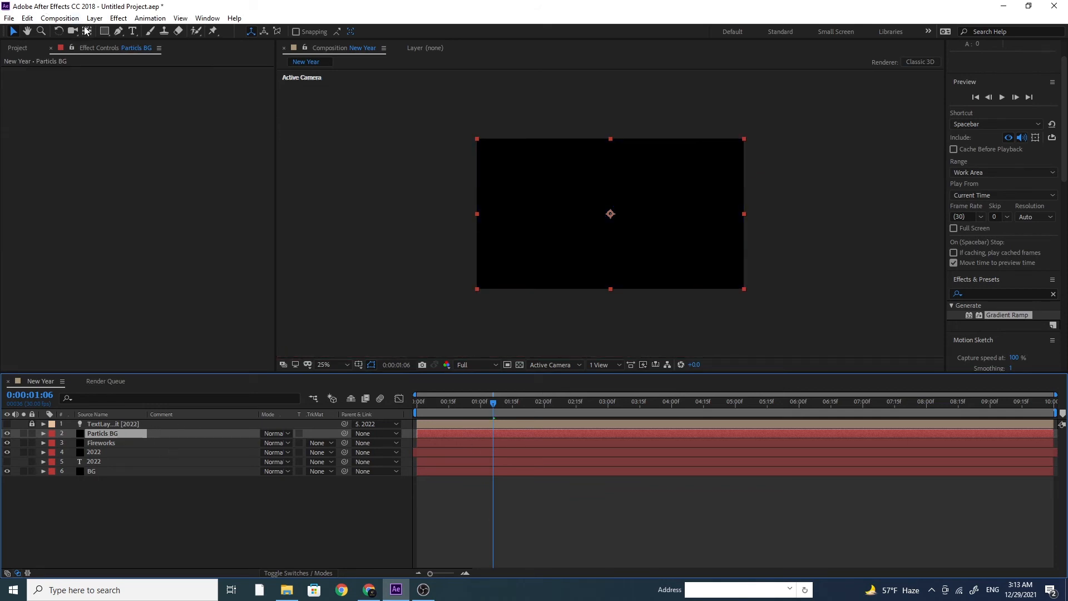
Step: Apply the Trapcode Particular effect to the Particls BG layer and move the current time to 0:00:02:10
click(118, 18)
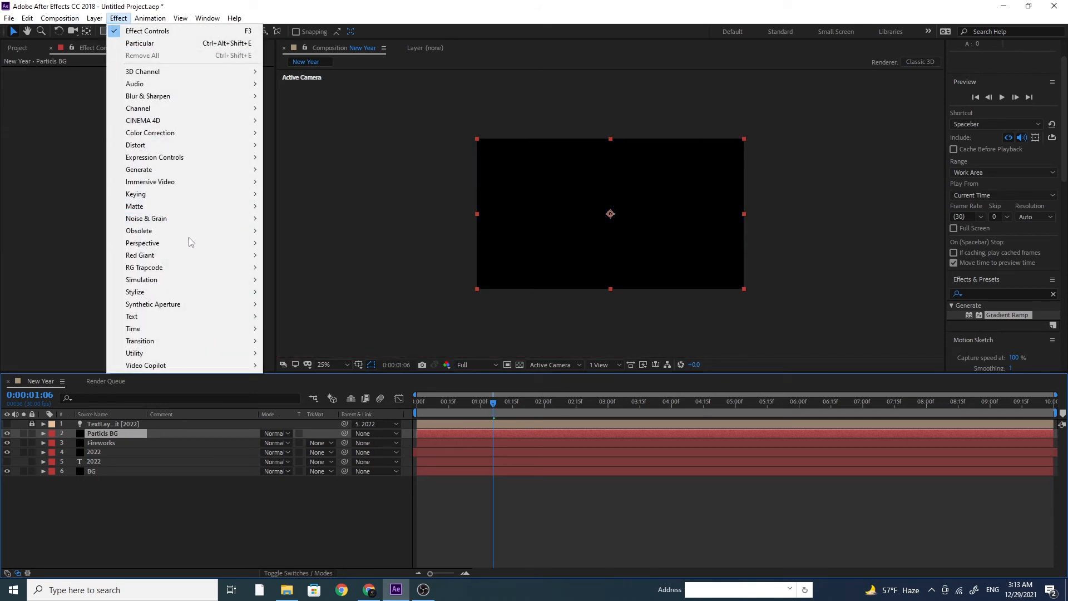
mouse_move(196, 265)
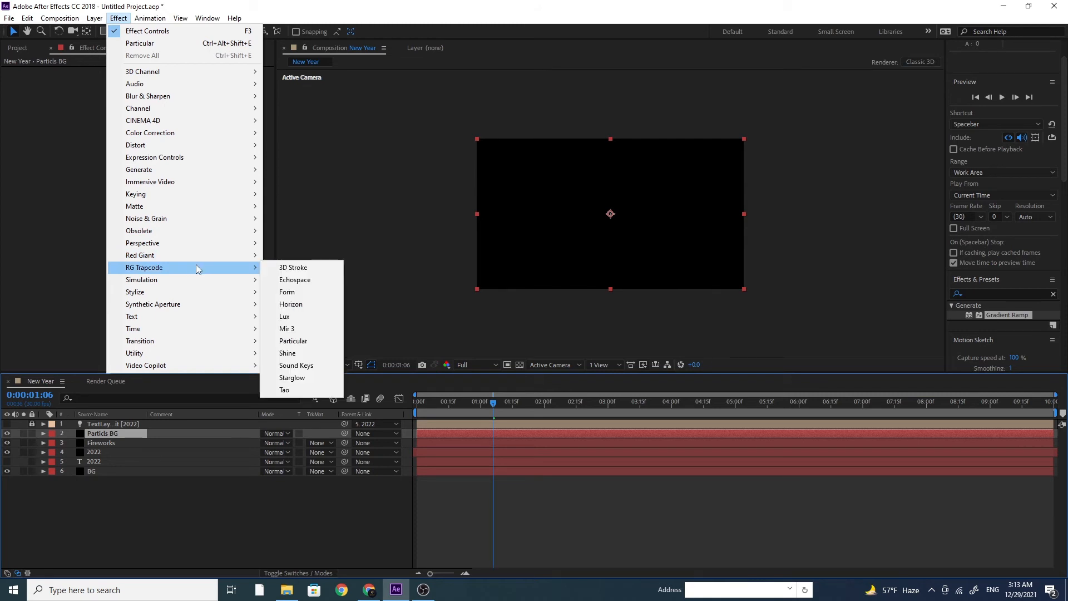
click(321, 346)
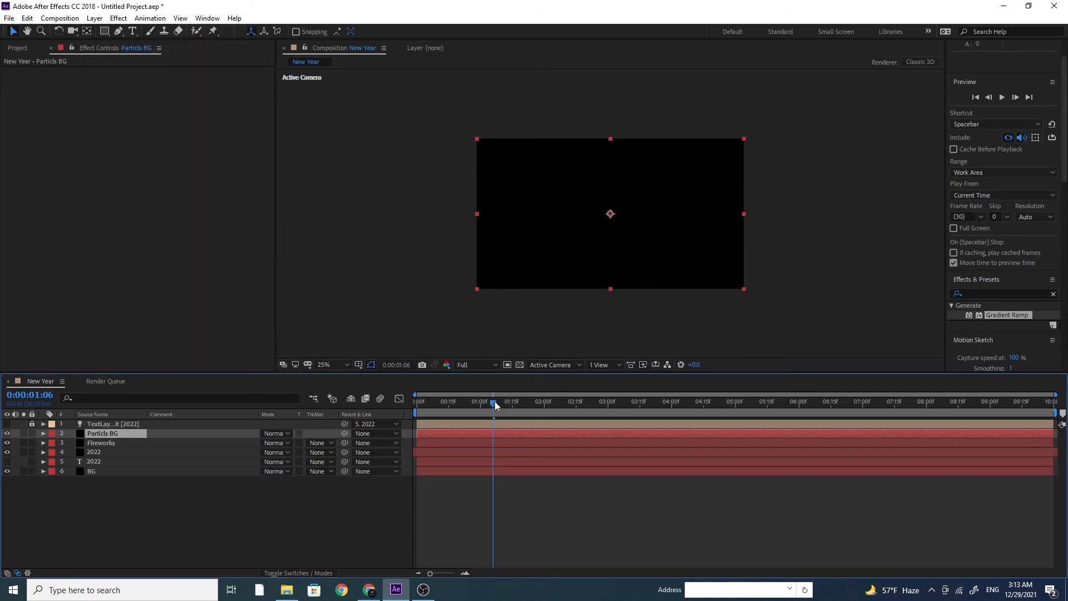
drag(491, 401, 569, 410)
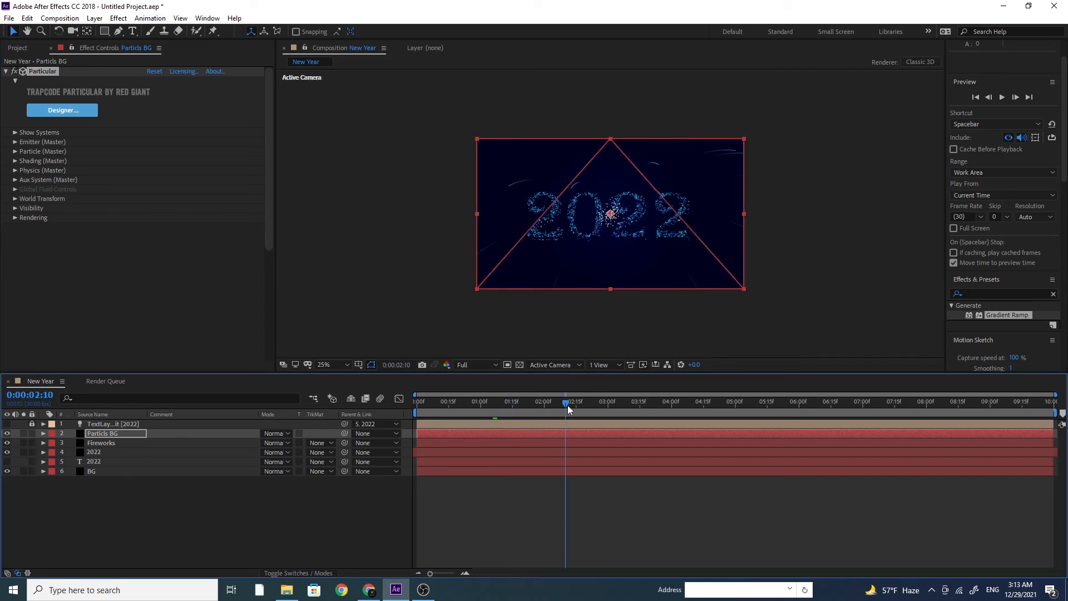
Step: Set the Particls BG layer's Particular emitter type to Box
click(15, 142)
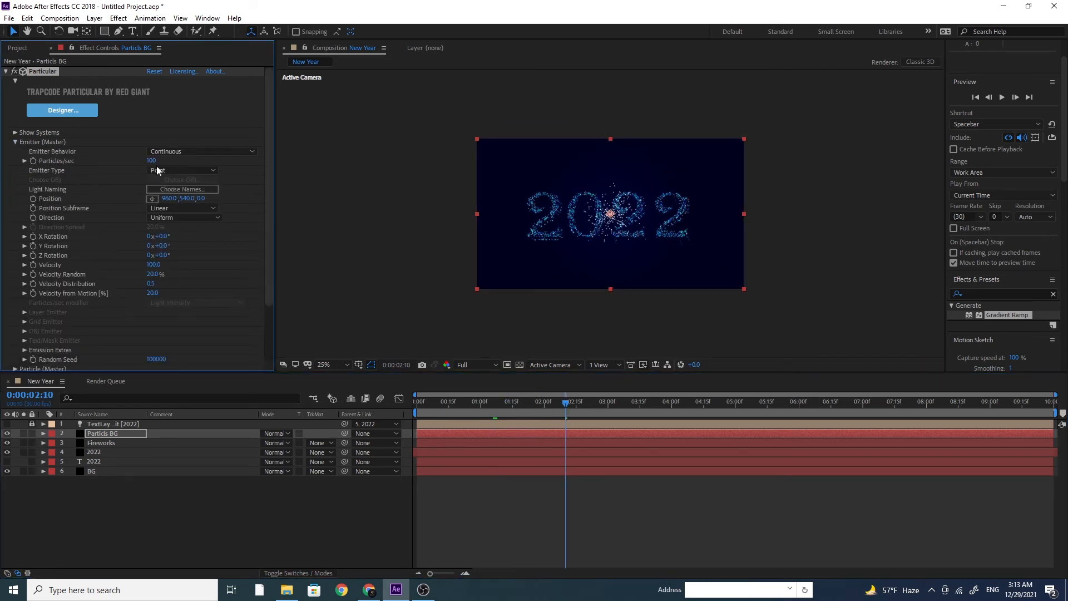
click(172, 170)
click(176, 192)
Step: Set the emitter's Velocity, Velocity Random, Velocity Distribution and Velocity from Motion all to 0
click(158, 265)
text(0)
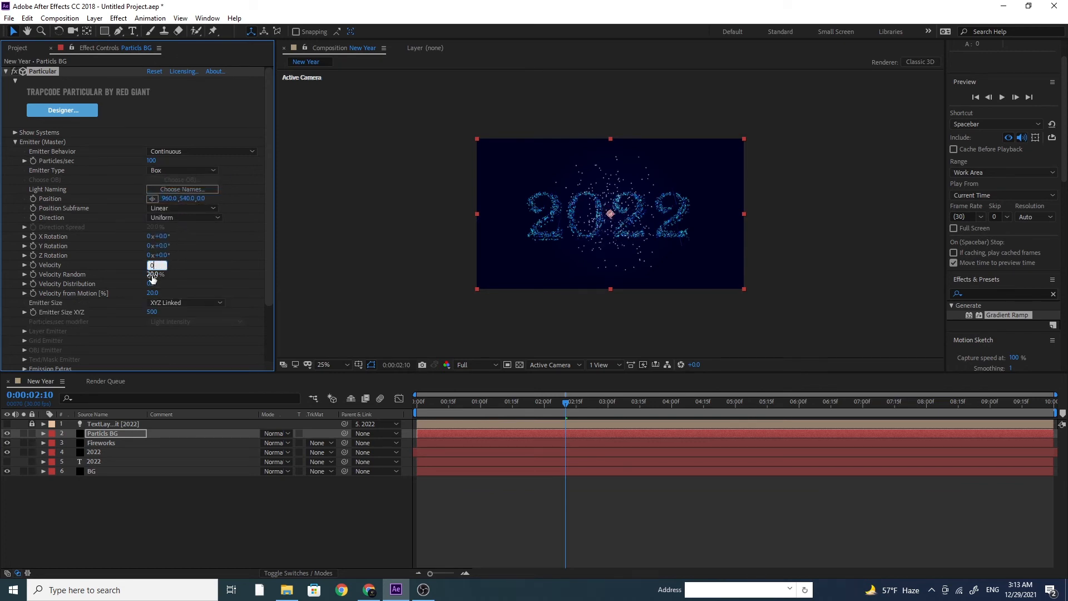
click(151, 275)
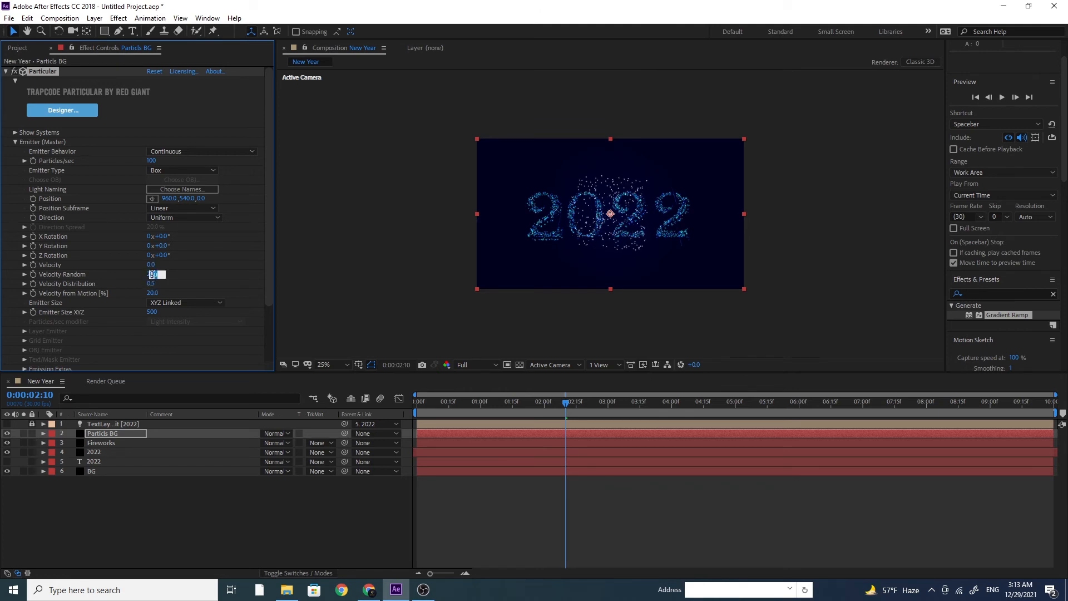
text(0)
click(149, 285)
key(Tab)
text(0)
key(Return)
Step: Set the Emitter Size to XYZ Individual and enlarge the box emitter until the particles cover the whole frame
click(211, 303)
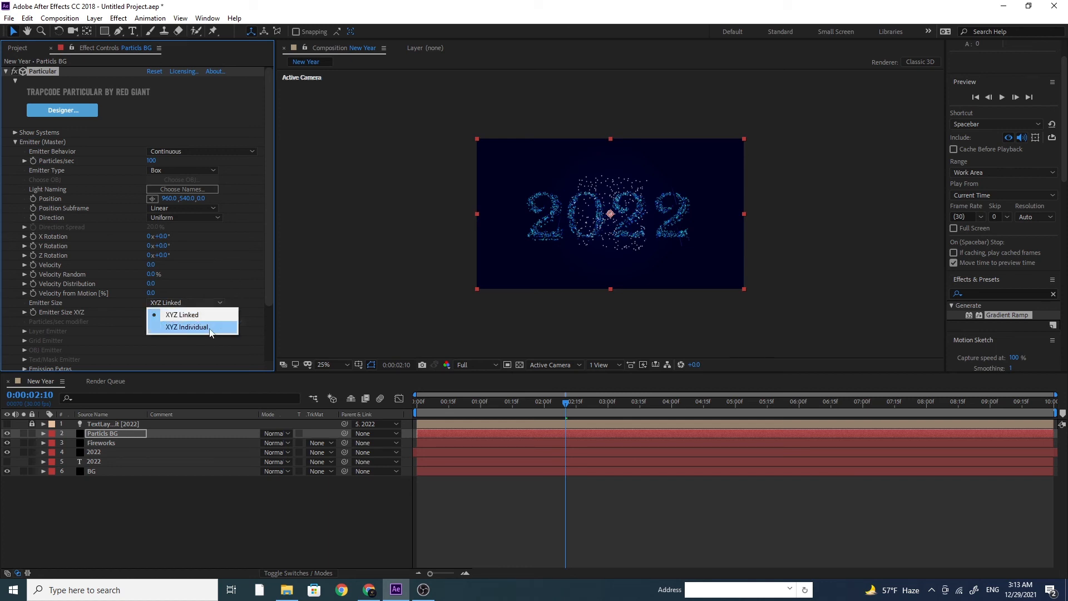
click(209, 328)
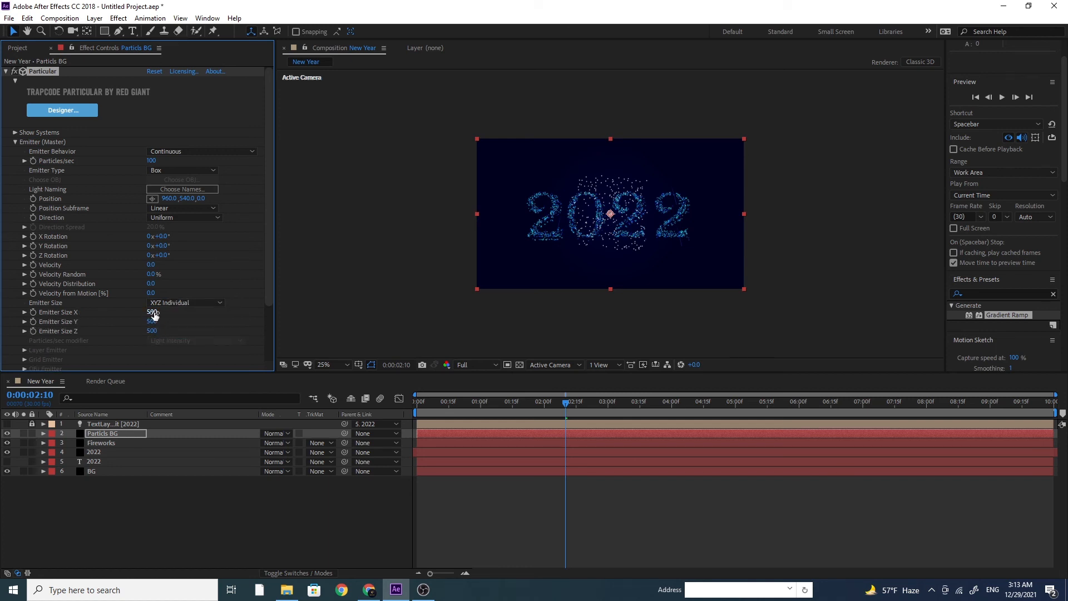
drag(154, 314, 478, 328)
drag(152, 312, 617, 355)
drag(160, 312, 224, 311)
click(15, 142)
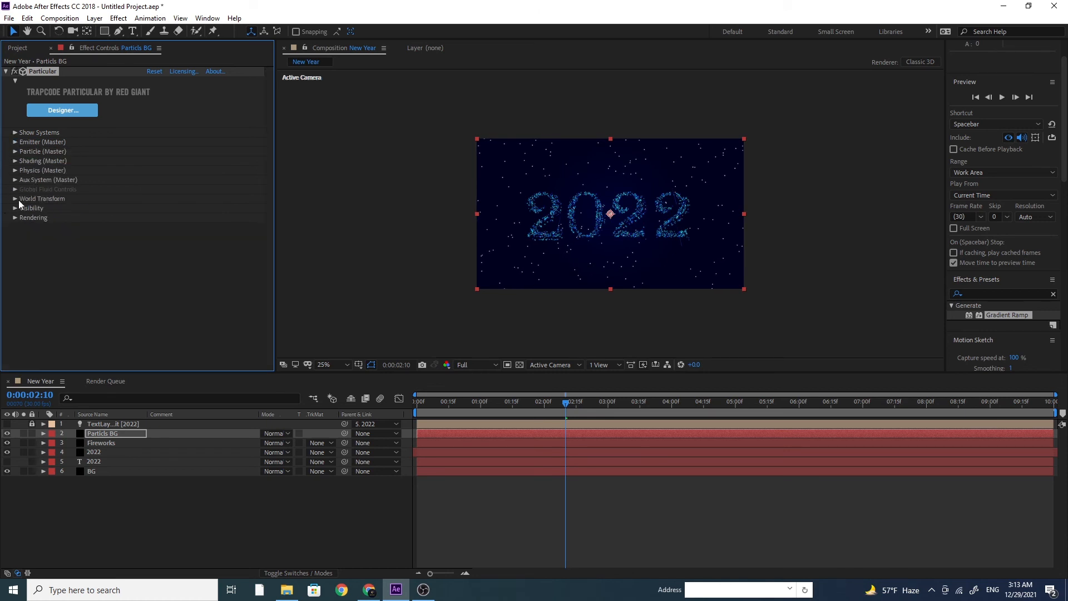
Step: Set the background particles' Set Color option to Over Life and apply the white-cyan-blue gradient preset
click(15, 152)
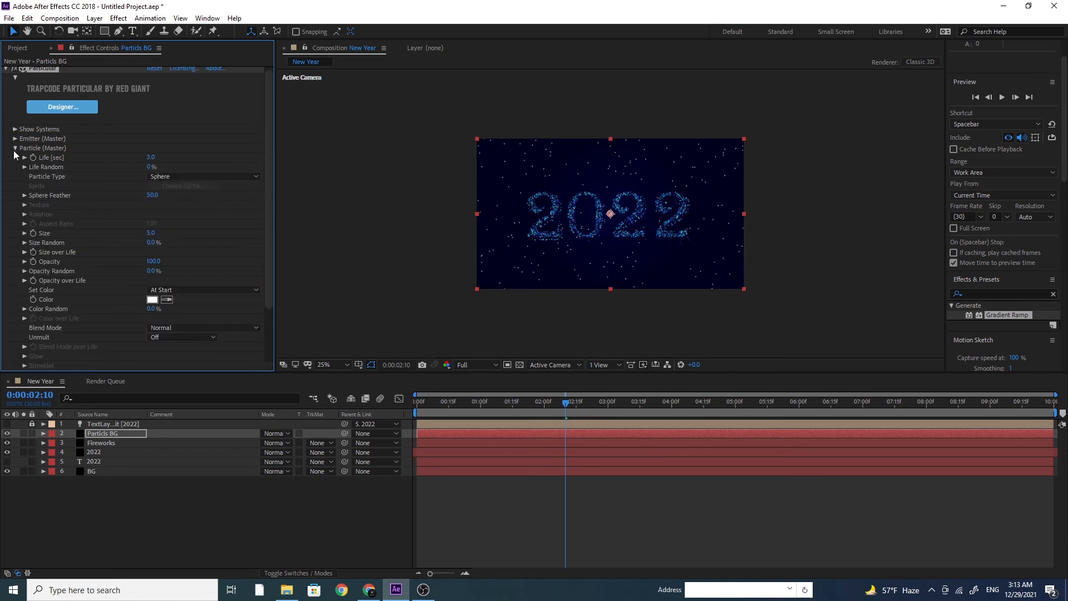
click(185, 289)
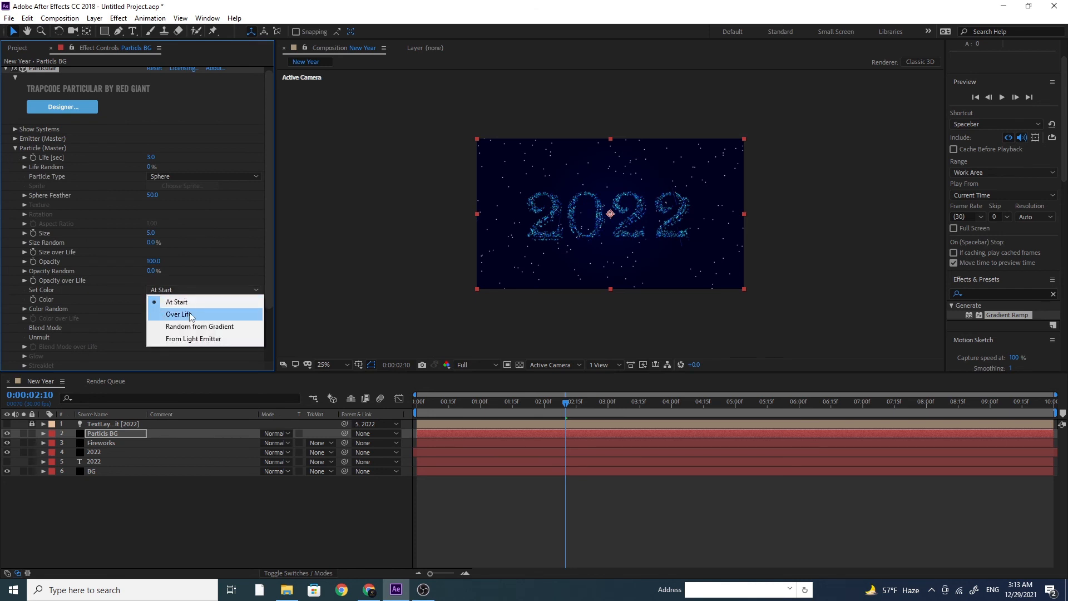
click(189, 314)
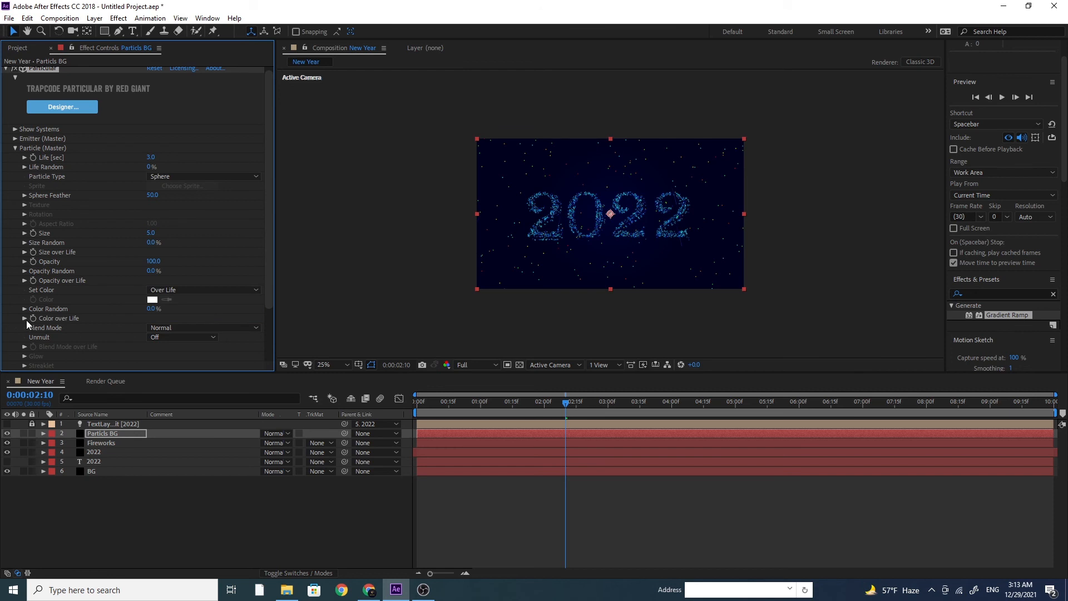
click(24, 318)
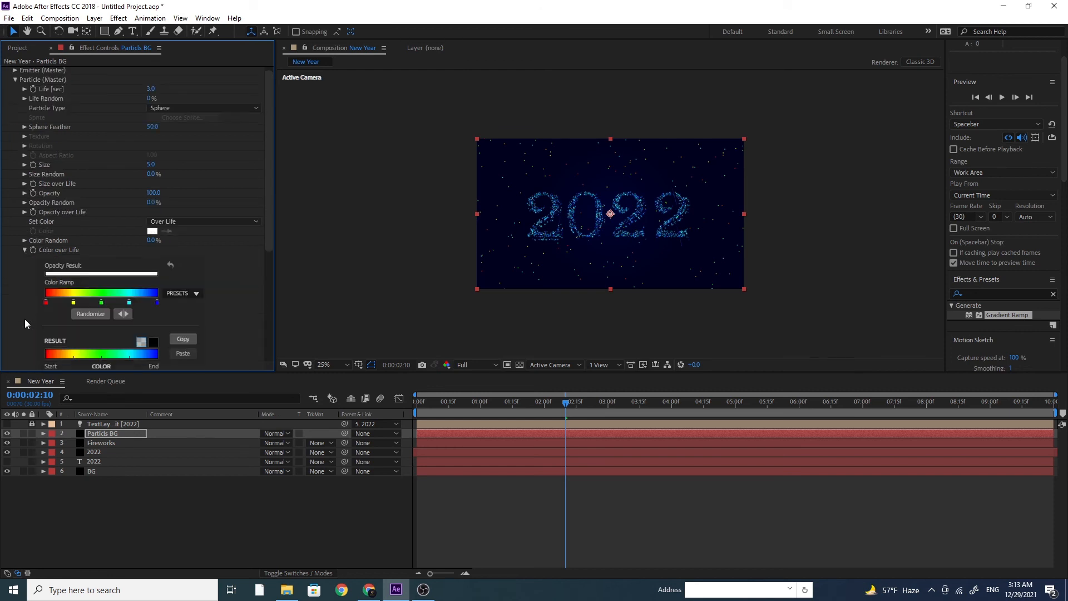
click(183, 293)
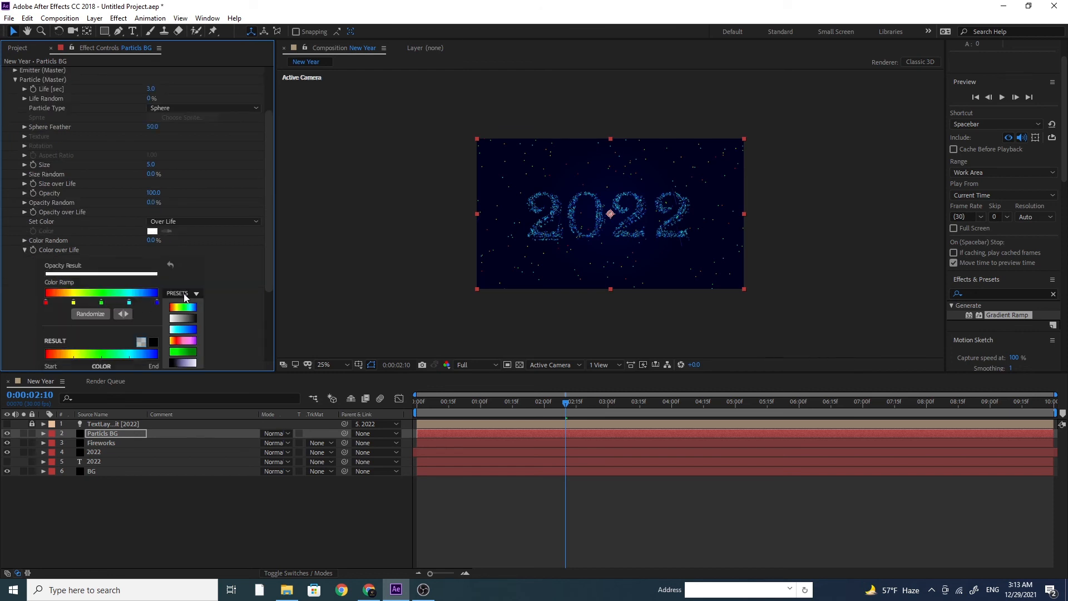
click(185, 331)
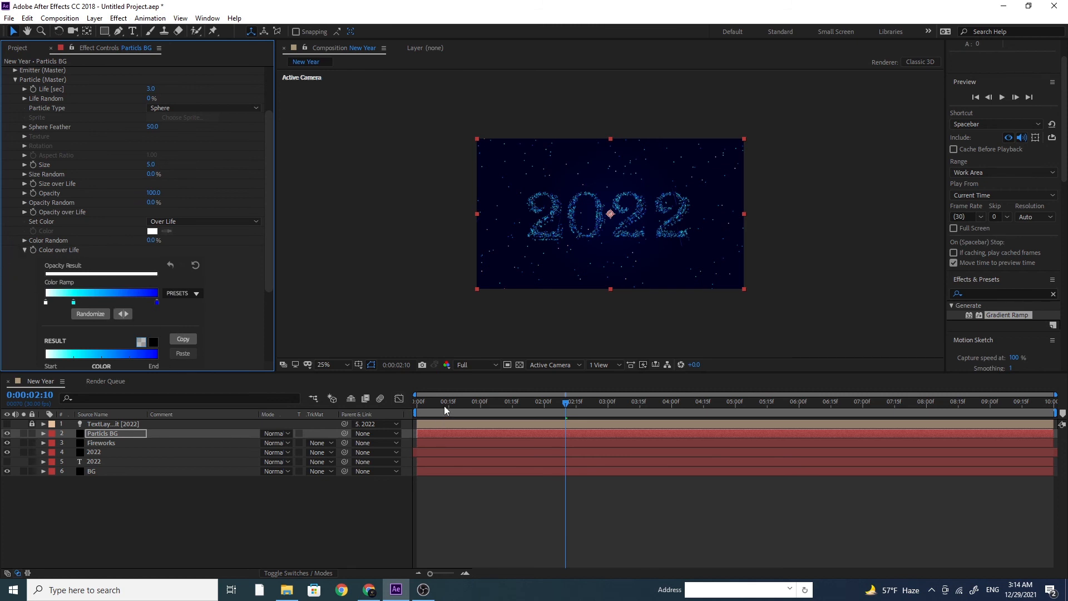
Step: Shift the Particls BG layer about two seconds earlier and extend its end to the end of the composition
mouse_move(444, 406)
mouse_down()
mouse_move(405, 422)
mouse_move(451, 405)
mouse_up()
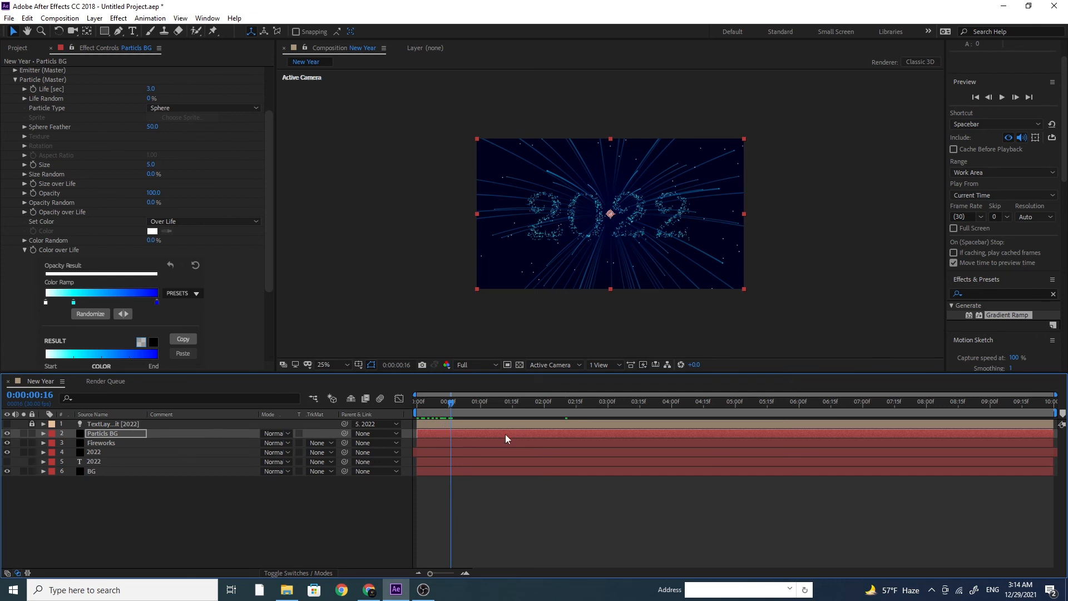
drag(505, 435, 373, 438)
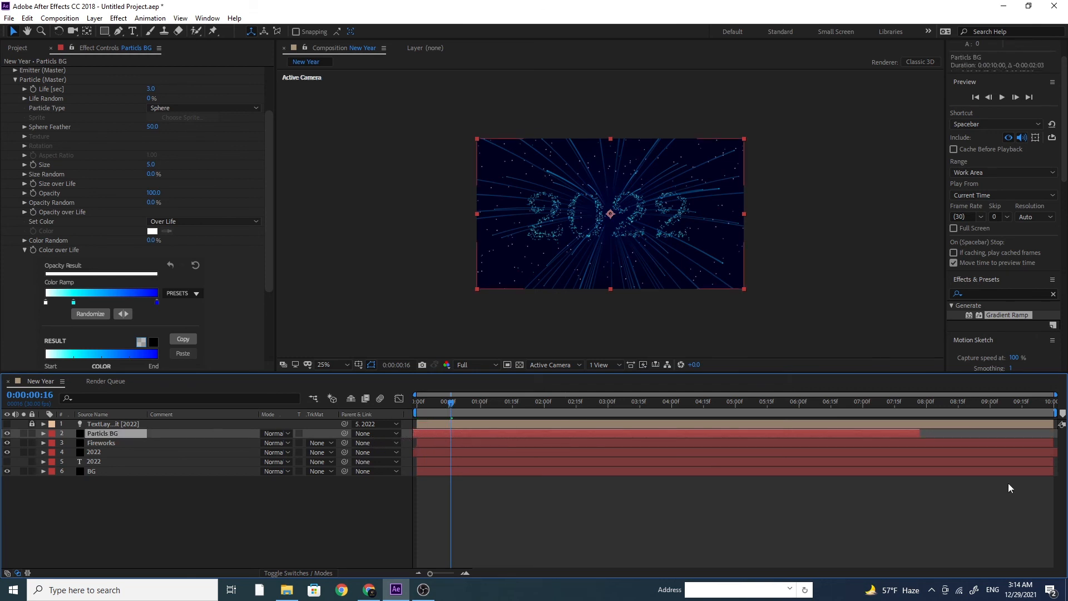
drag(921, 433, 1057, 439)
Step: Preview the composition with the background particles from 0:00:00:00
drag(451, 401, 358, 414)
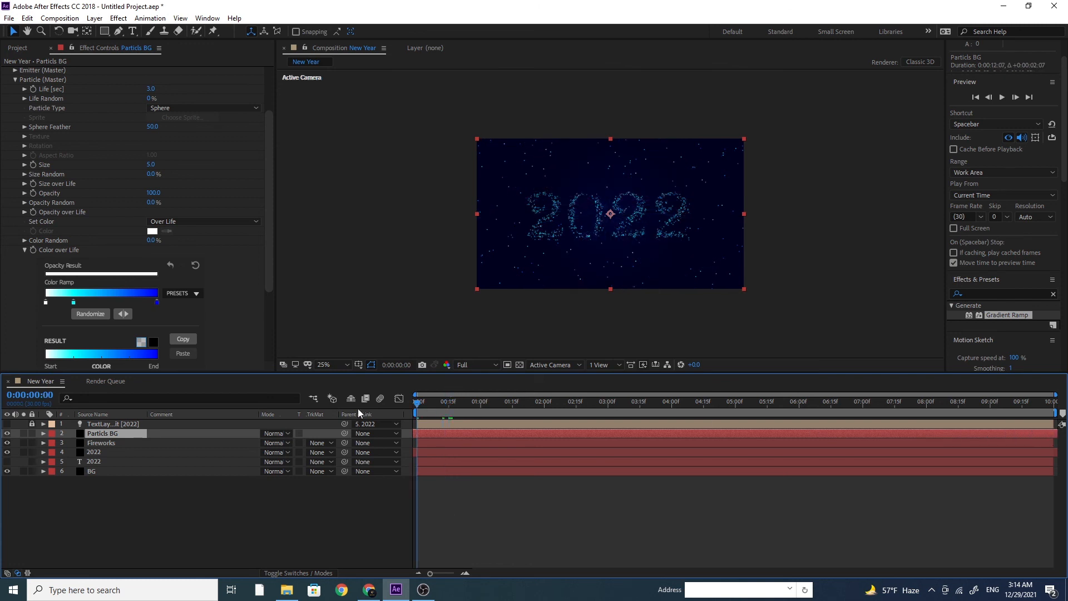
click(1002, 97)
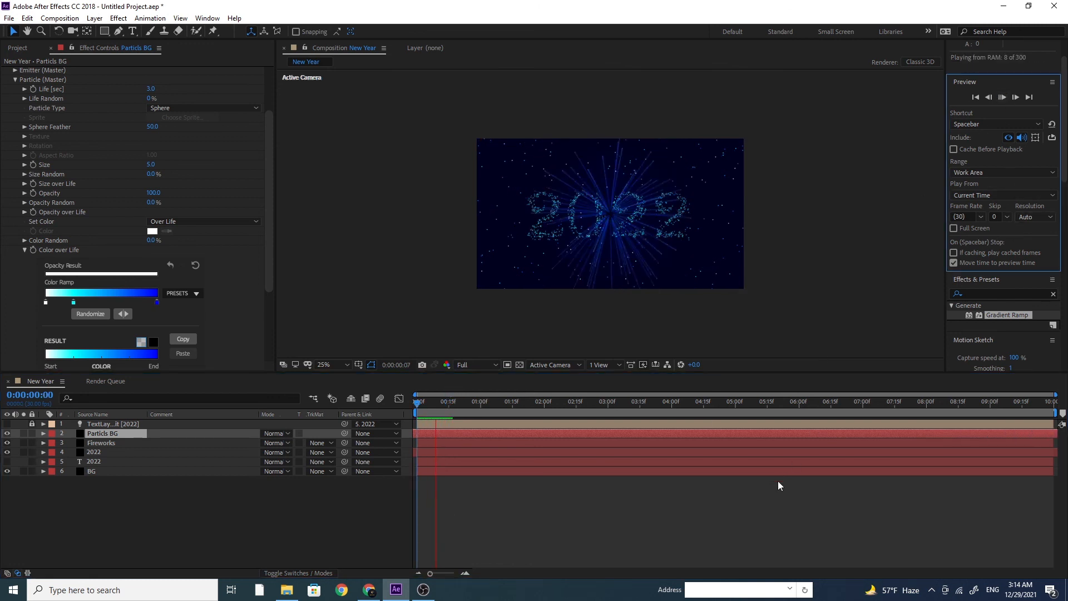